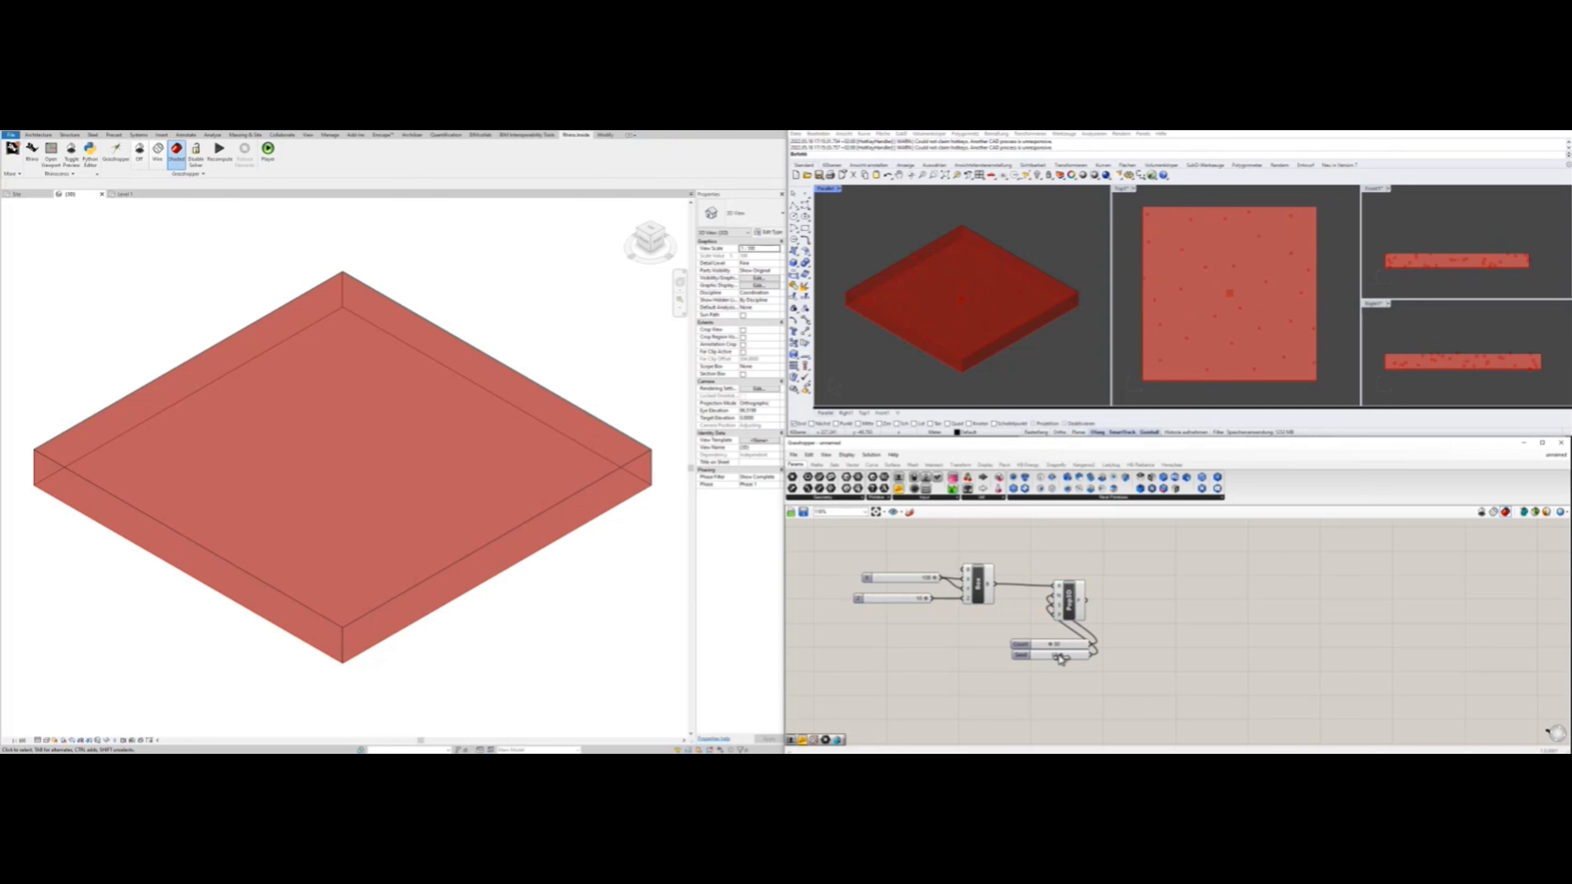
Add a Point parameter fed by the Populate 3D output and hide the Populate 3D component's own preview
left_click(1072, 592)
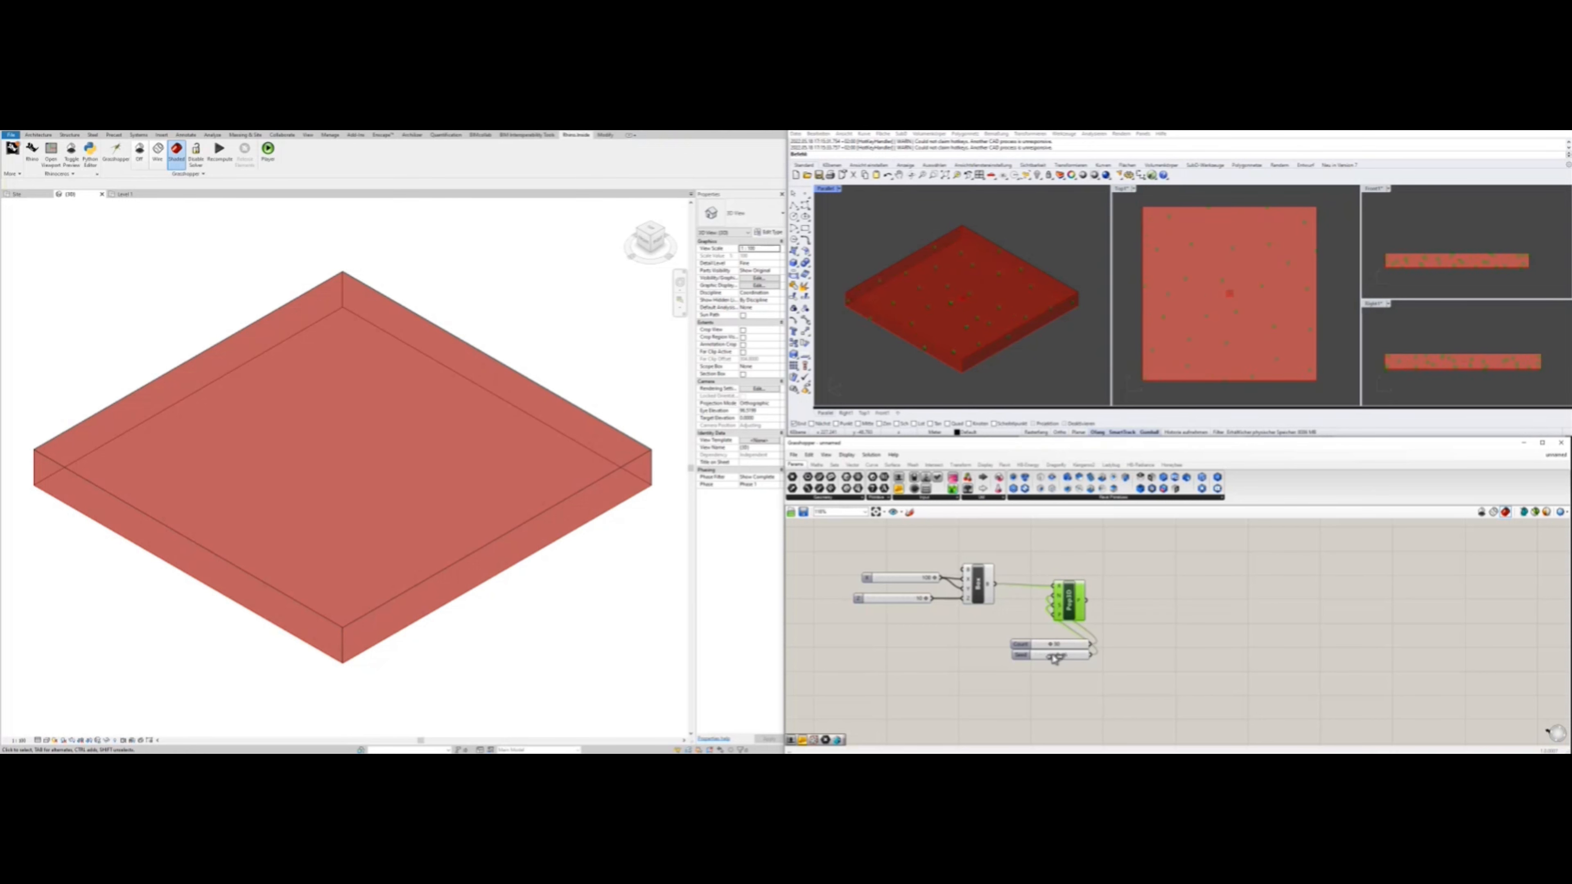
double_click(1149, 579)
type("point")
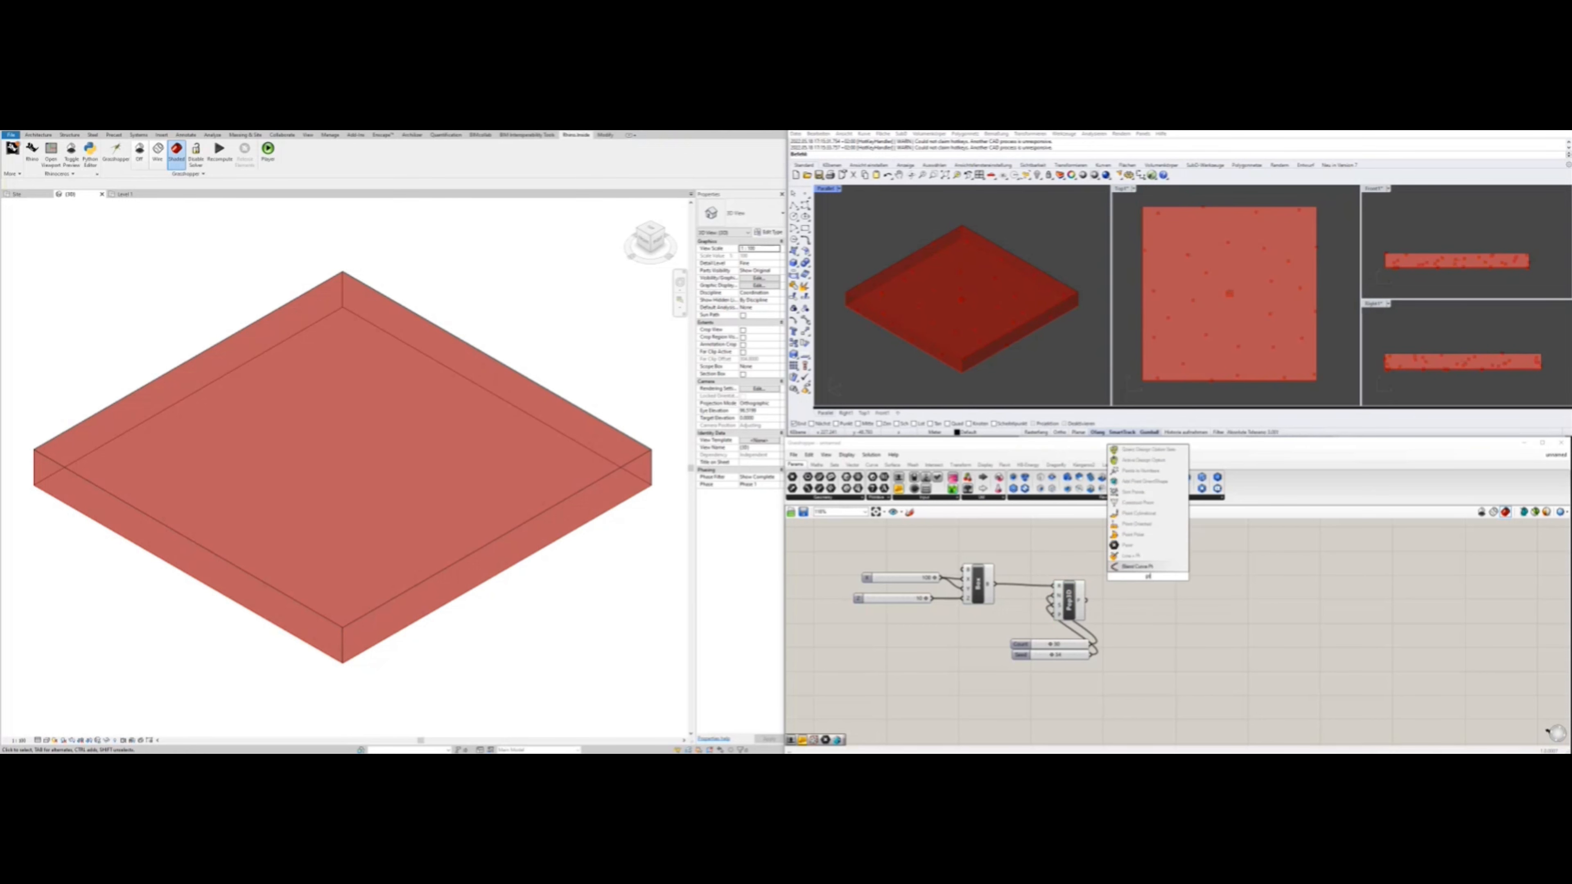
left_click(1149, 546)
left_click_drag(1092, 599, 1149, 602)
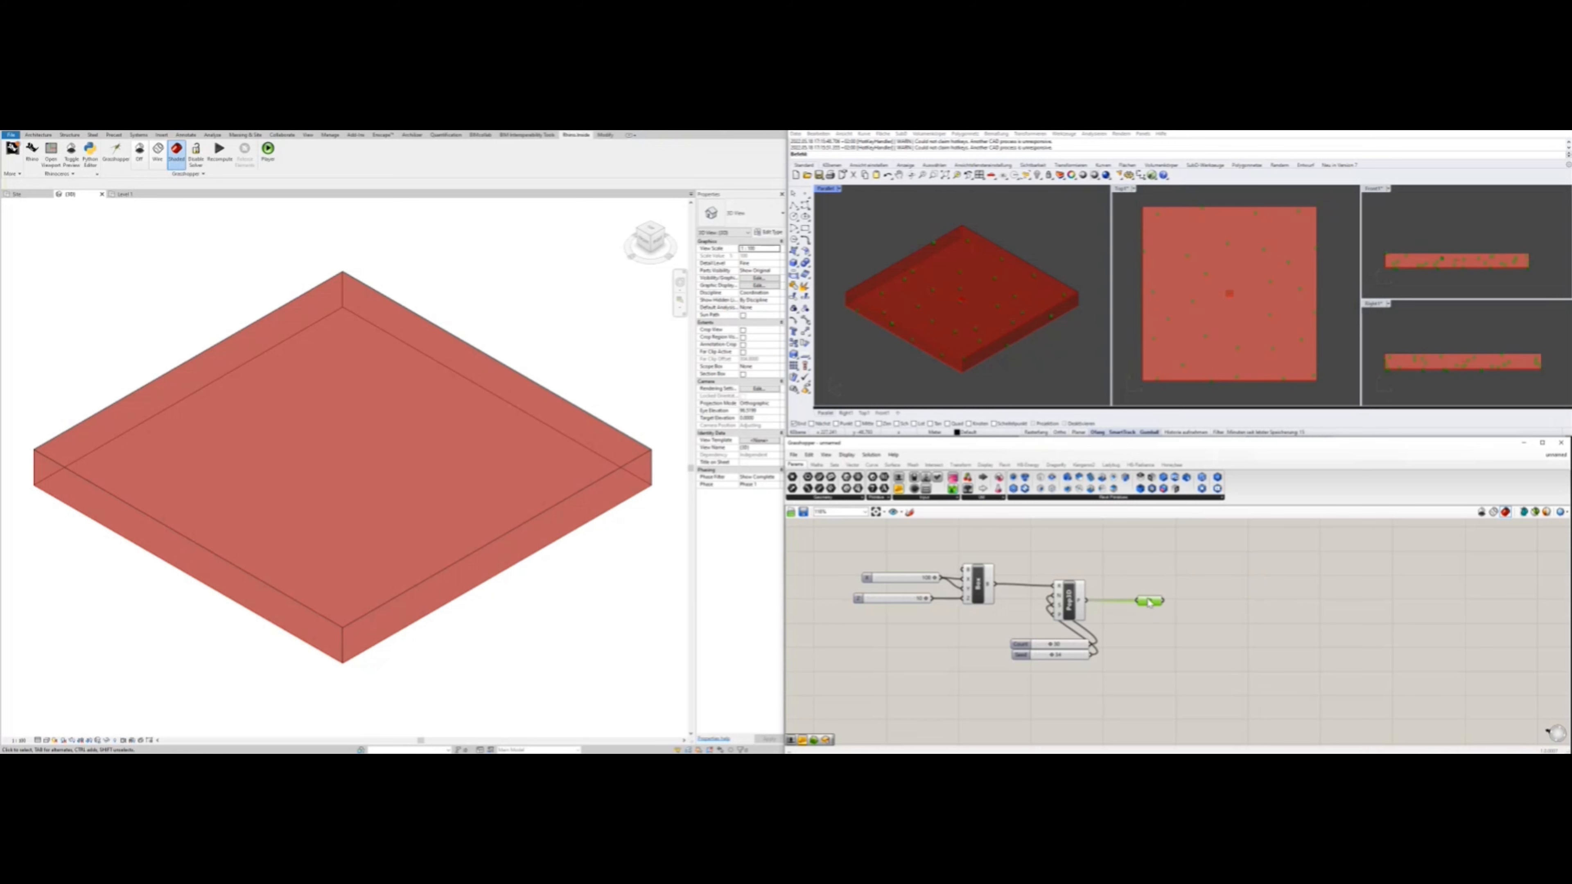
left_click(1070, 595)
left_click(977, 583)
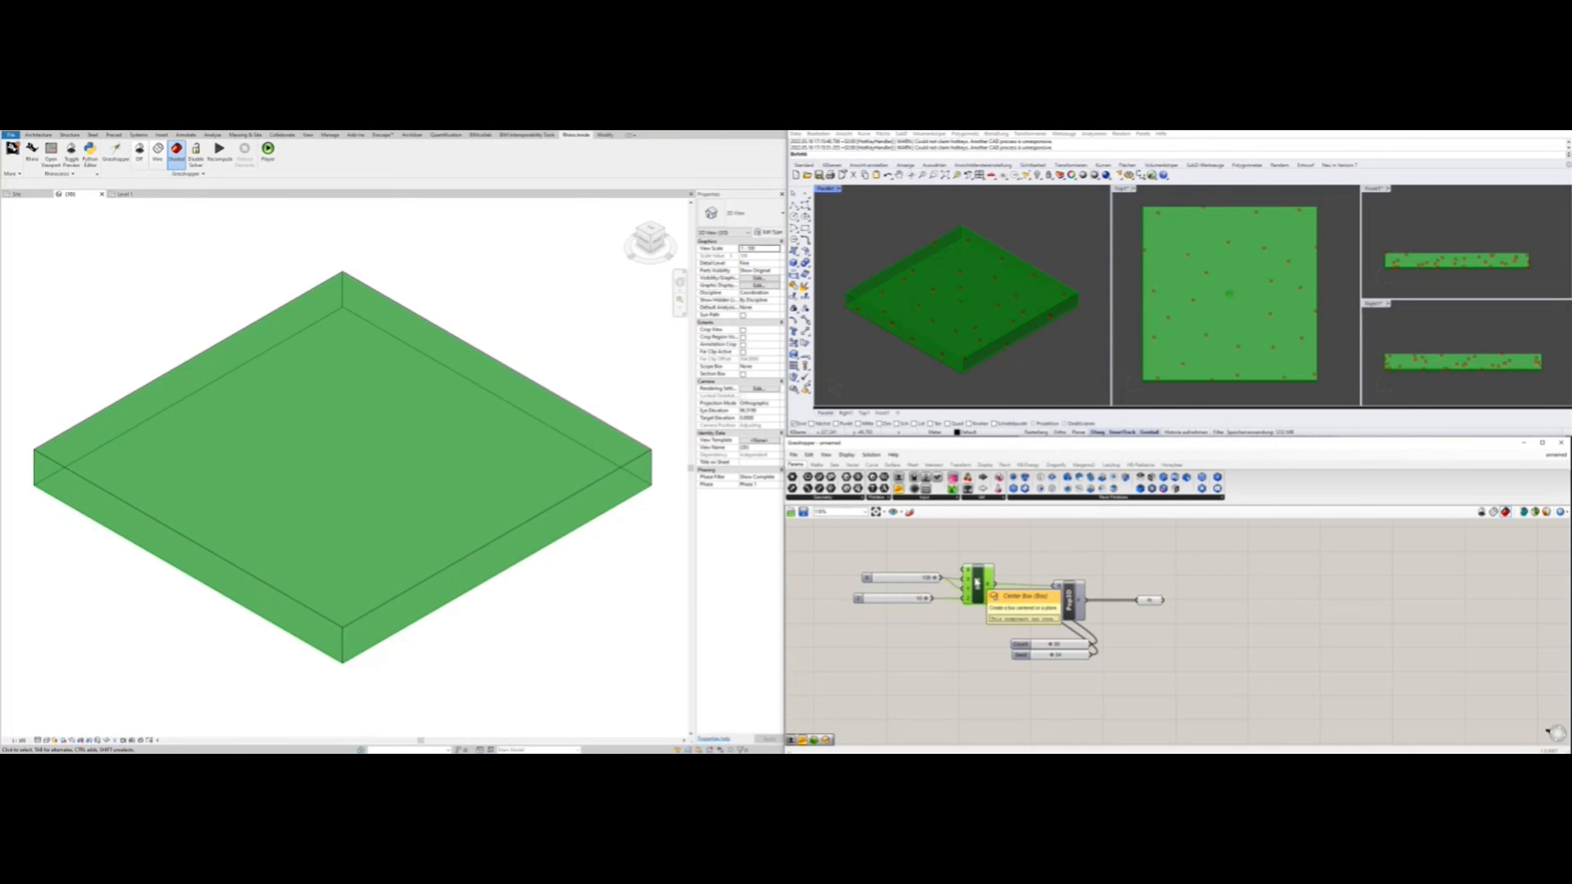
Add Delaunay Mesh and Delaunay Edges components and feed both from the Point parameter
left_click(1201, 599)
double_click(1206, 598)
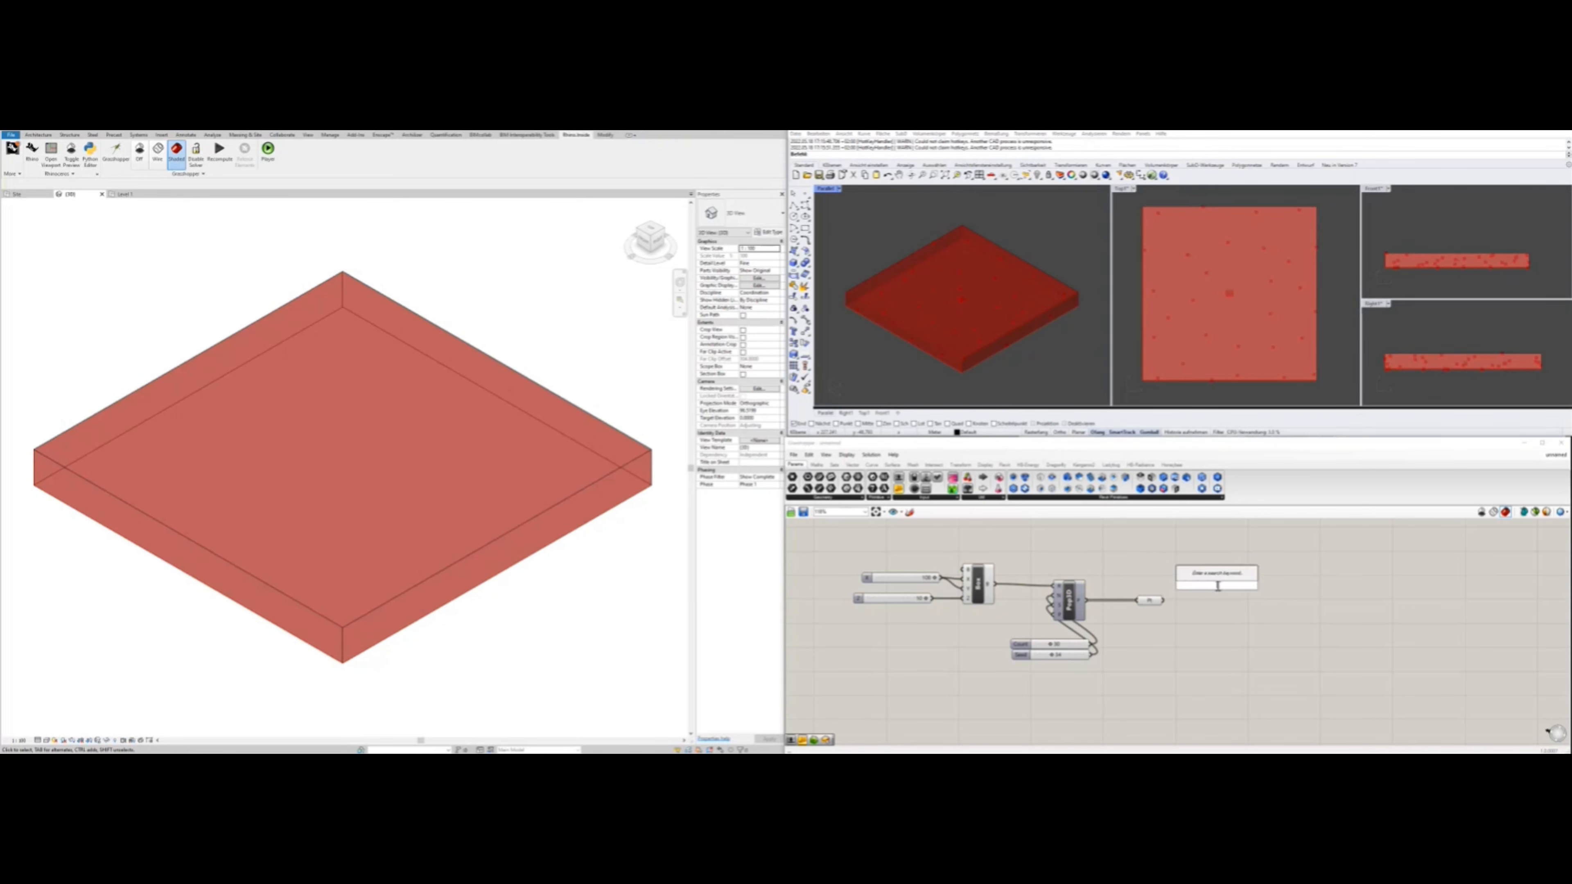
type("del")
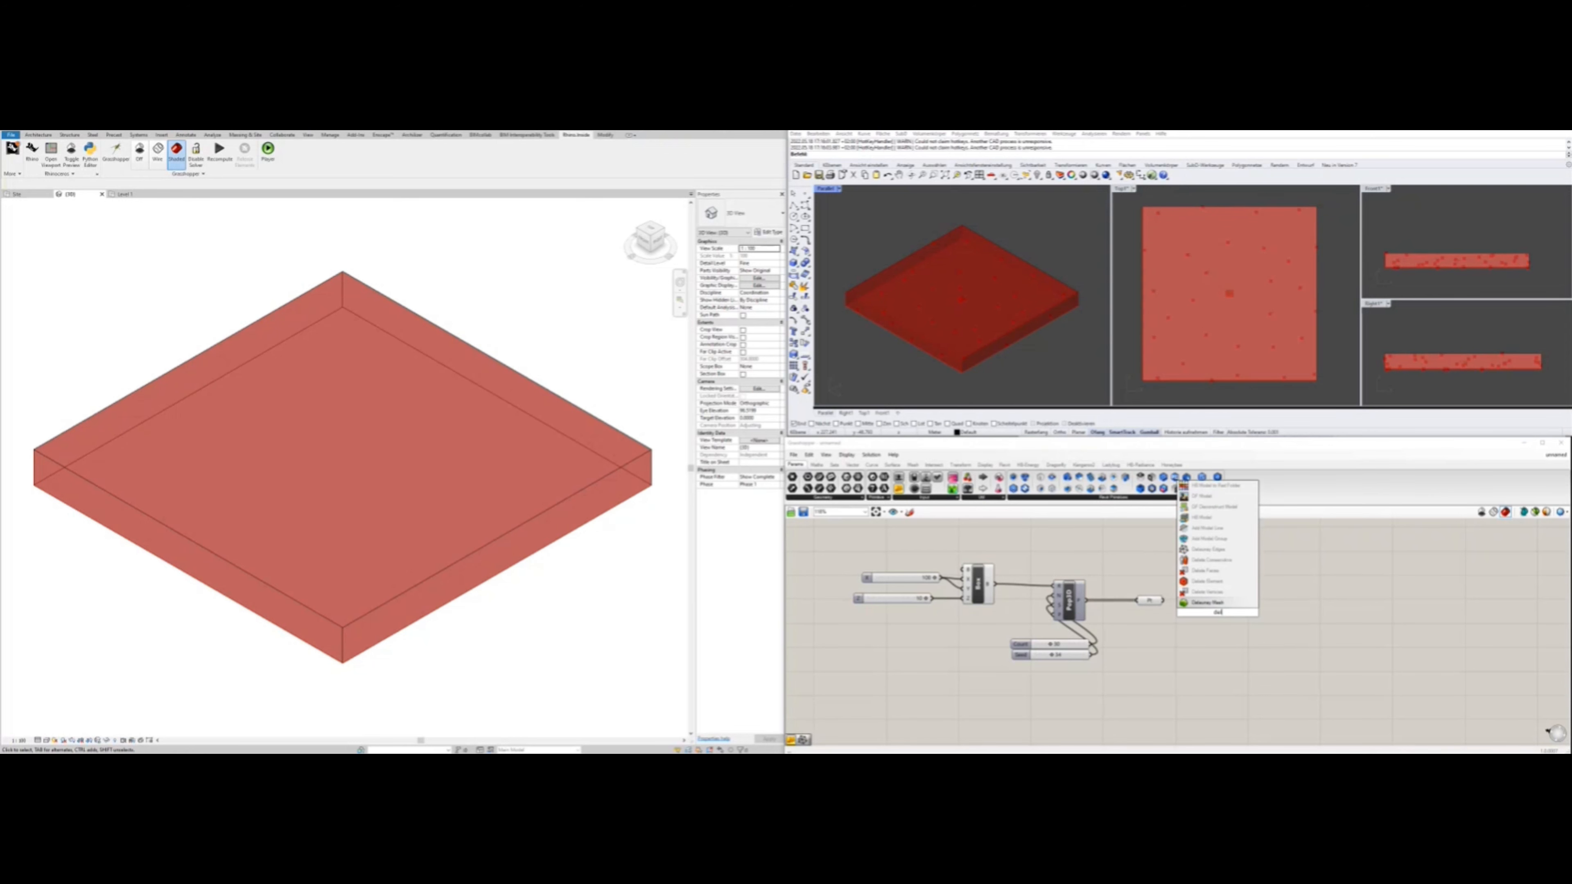
left_click(1223, 551)
left_click_drag(1218, 612, 1204, 646)
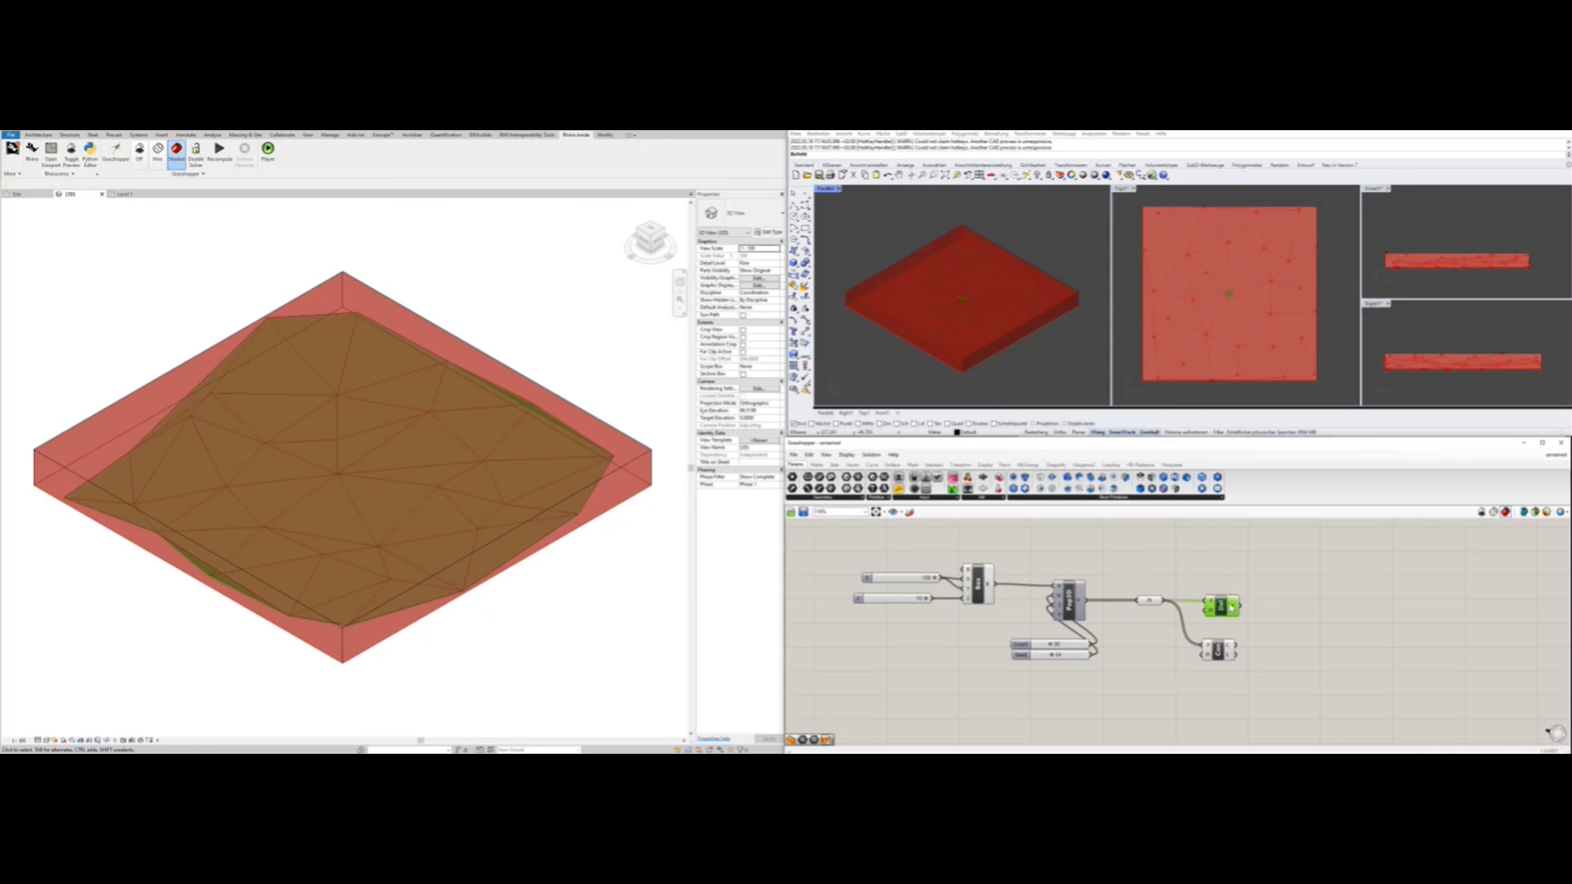
left_click(1218, 650)
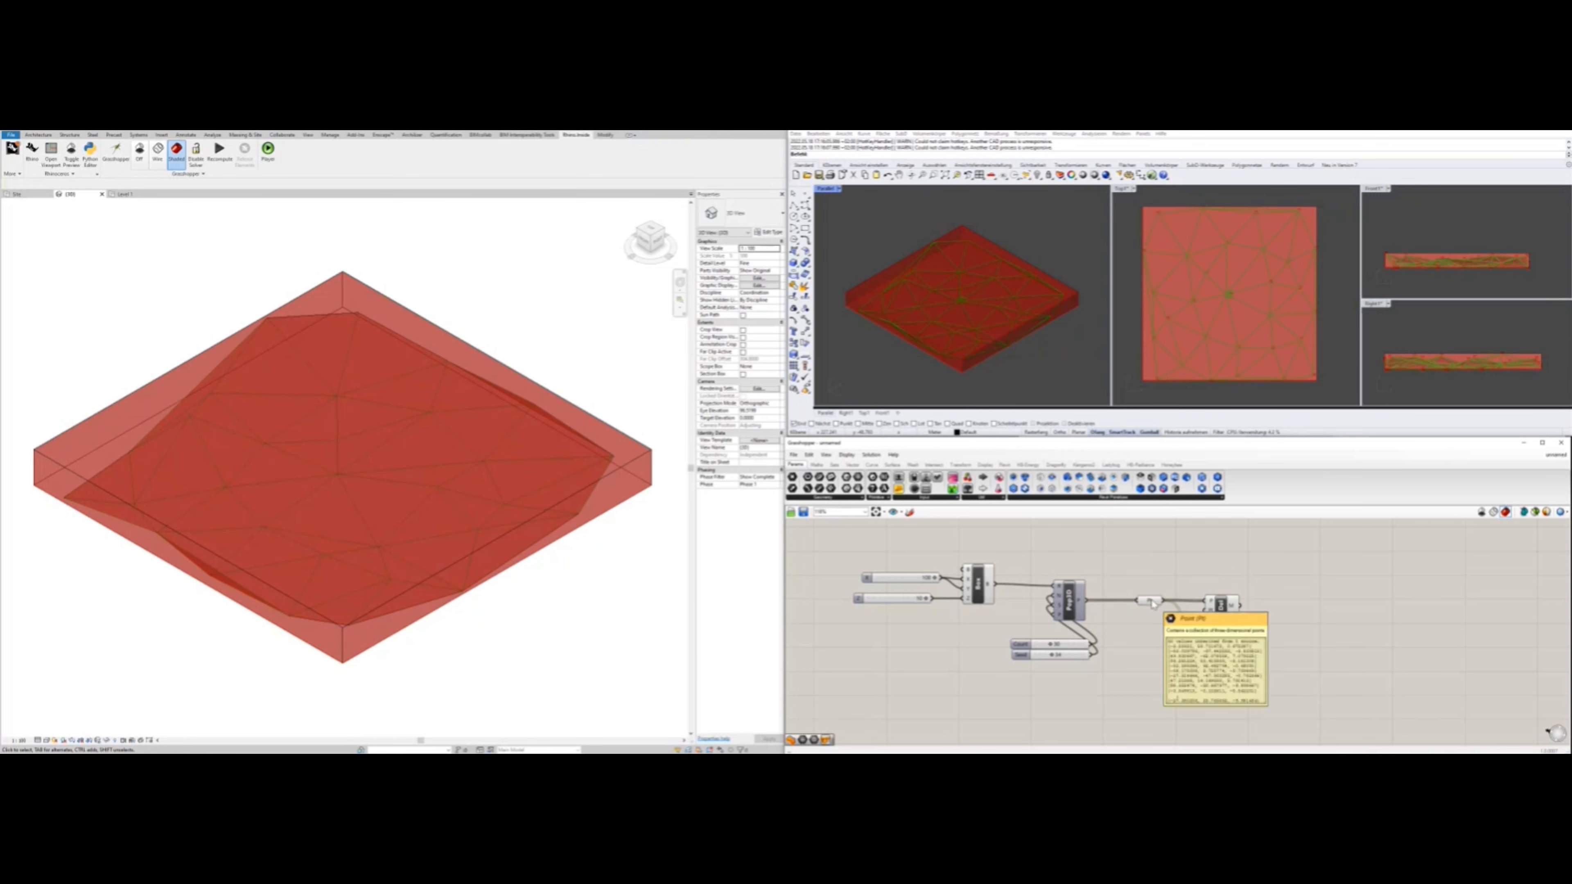
Add a Mesh parameter fed by the Delaunay Mesh output and hide the Delaunay Mesh component's own preview
double_click(1269, 601)
type("mesh")
left_click(1261, 593)
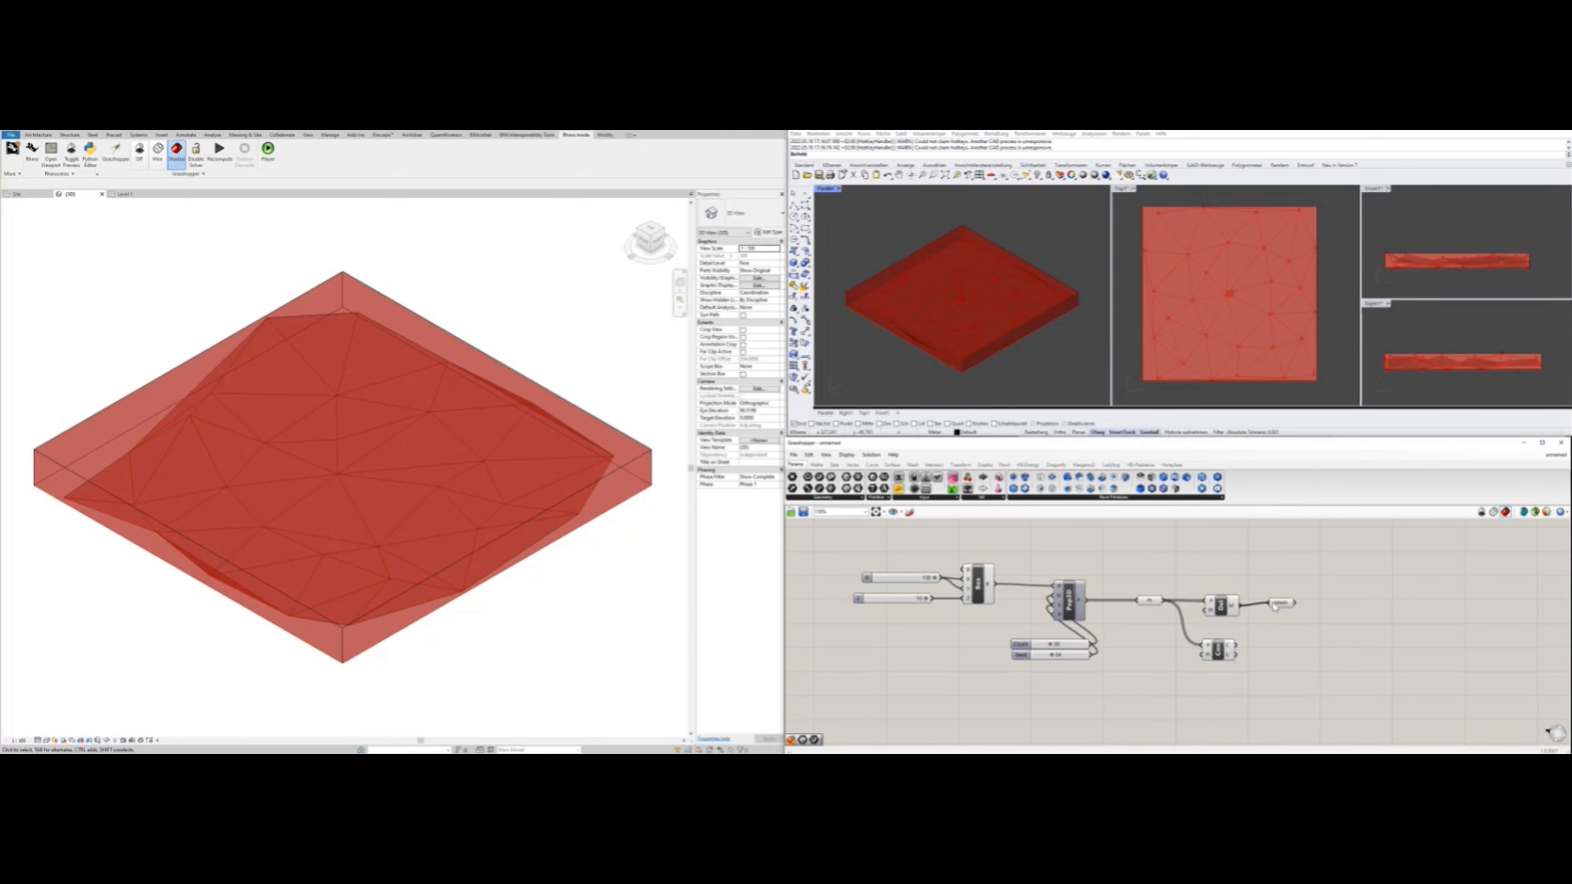
left_click_drag(1233, 605, 1283, 606)
left_click(1220, 607)
left_click(1283, 605)
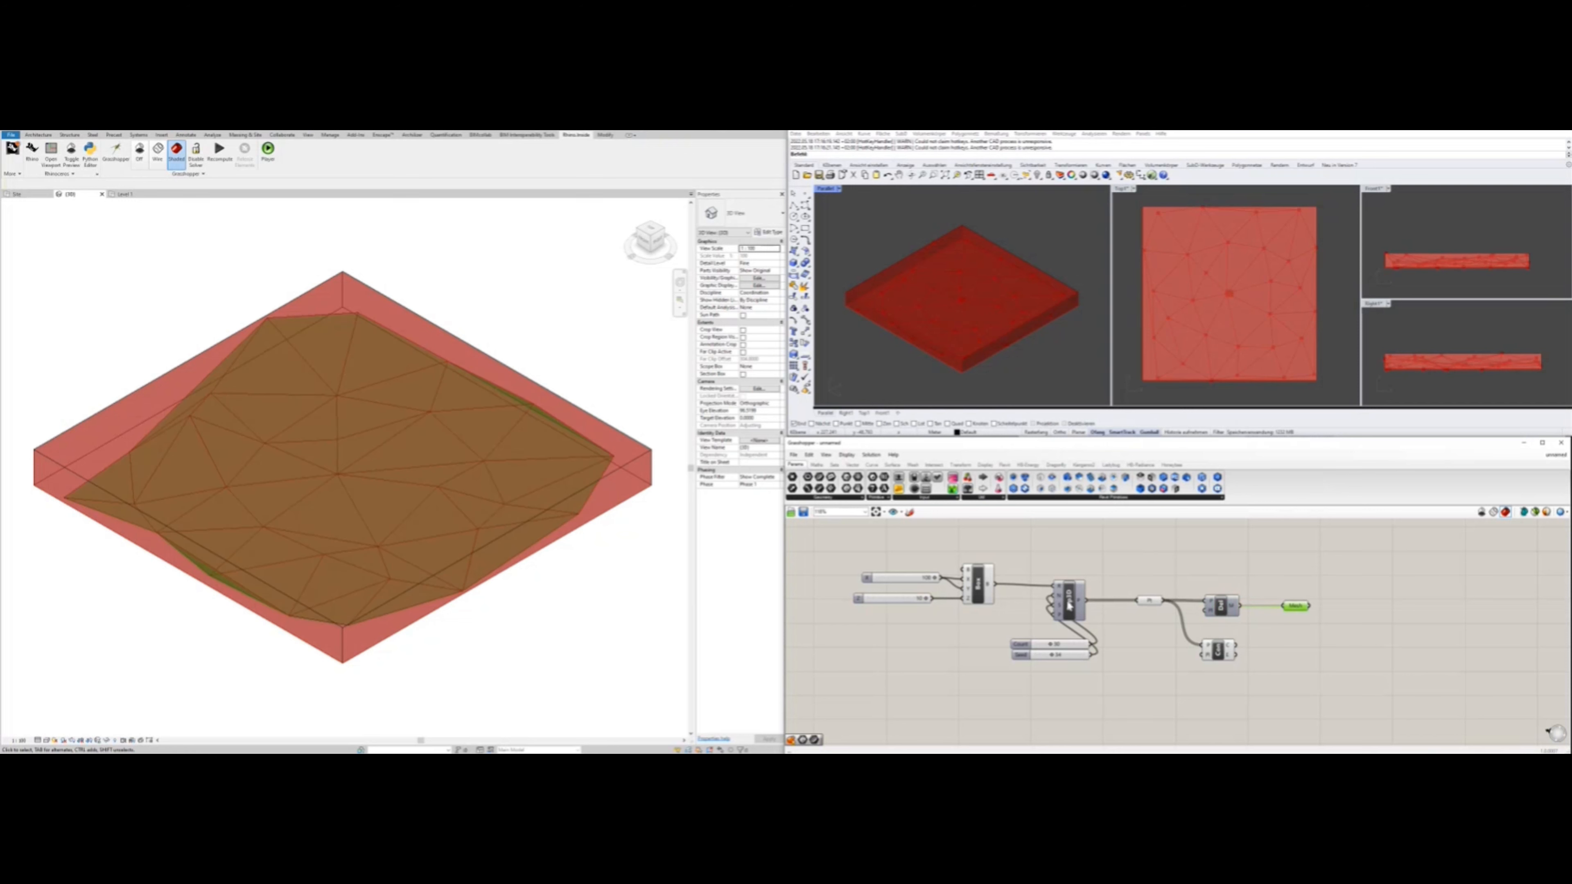
Add a Curve parameter fed by the edges output of the Delaunay Edges component
double_click(1250, 648)
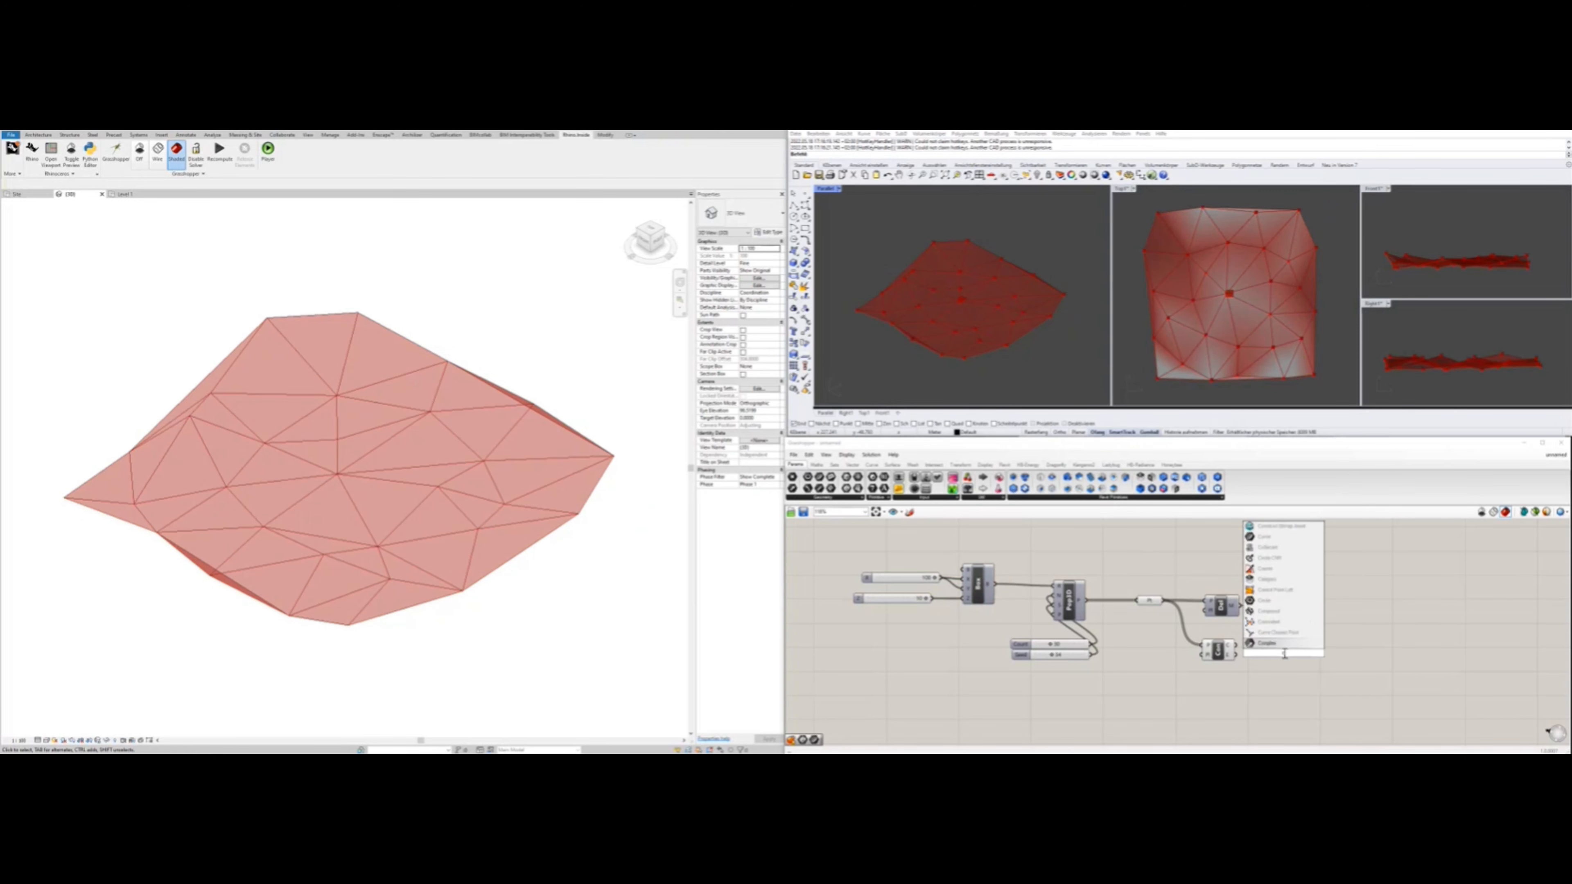
left_click(1250, 644)
left_click_drag(1236, 655, 1284, 659)
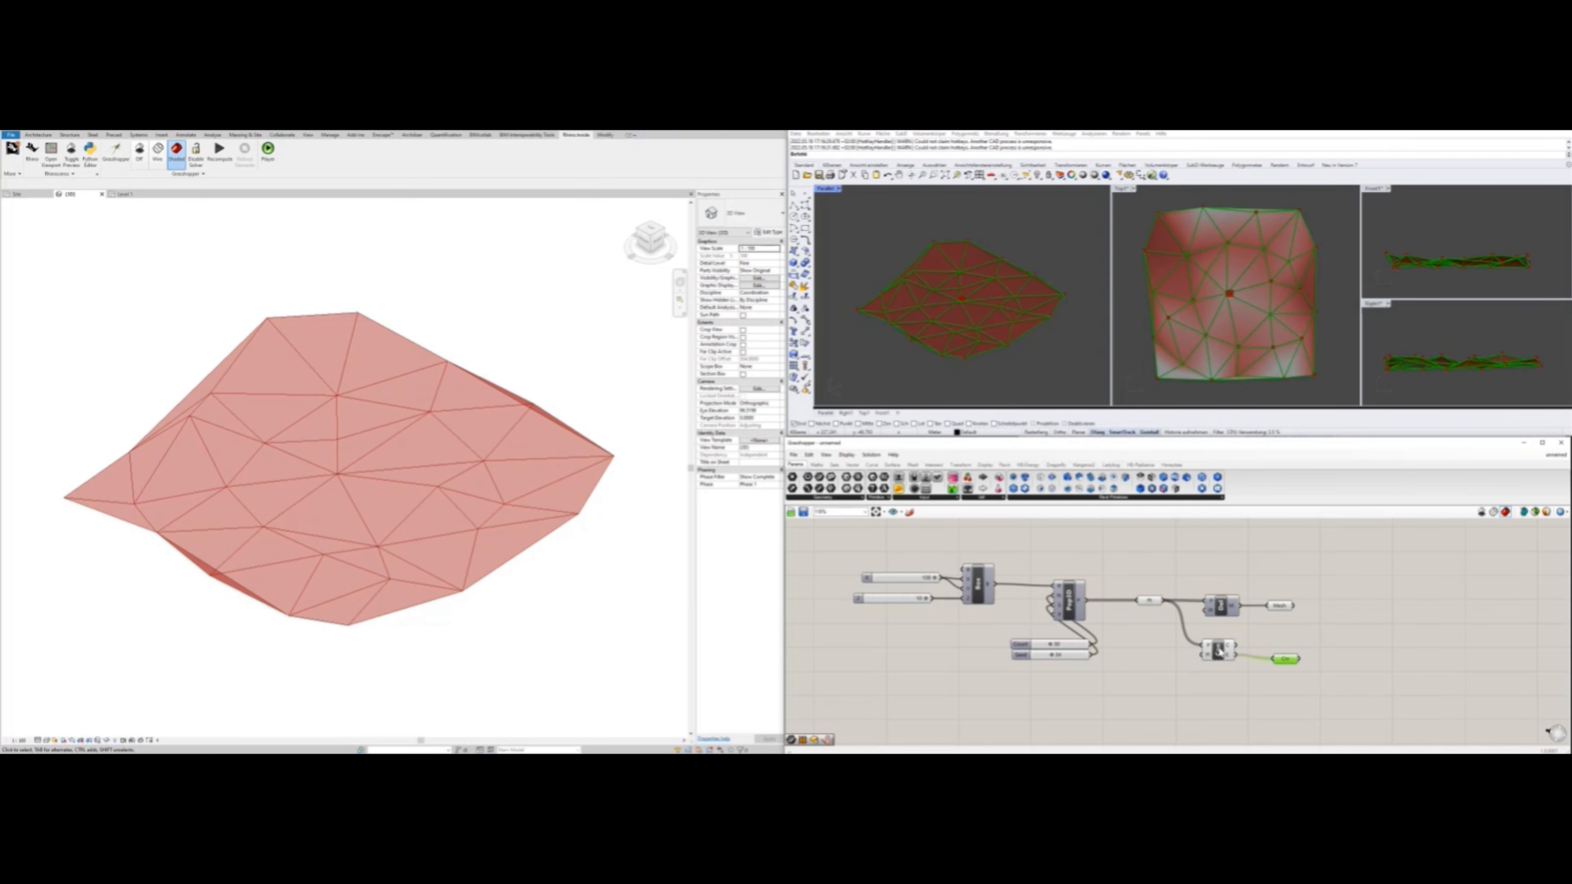
Add a Custom Preview for the Mesh parameter and colour it with a Colour Swatch
double_click(1345, 598)
type("pre")
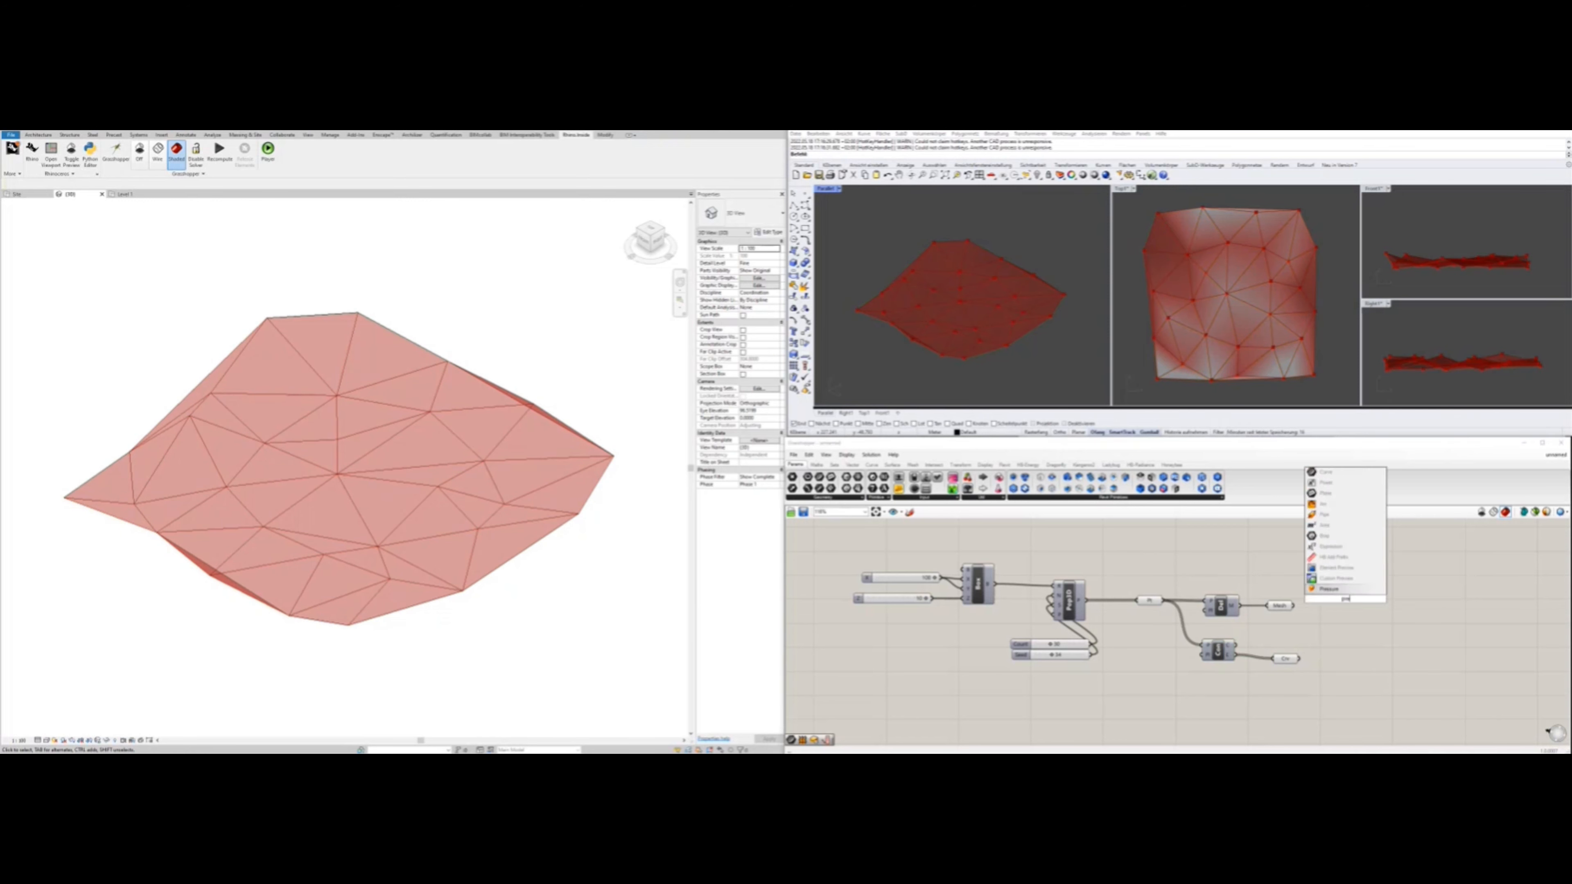
type("v")
key("Return")
left_click_drag(1337, 592, 1423, 661)
double_click(1383, 647)
type("swatch")
key("Return")
left_click(1361, 642)
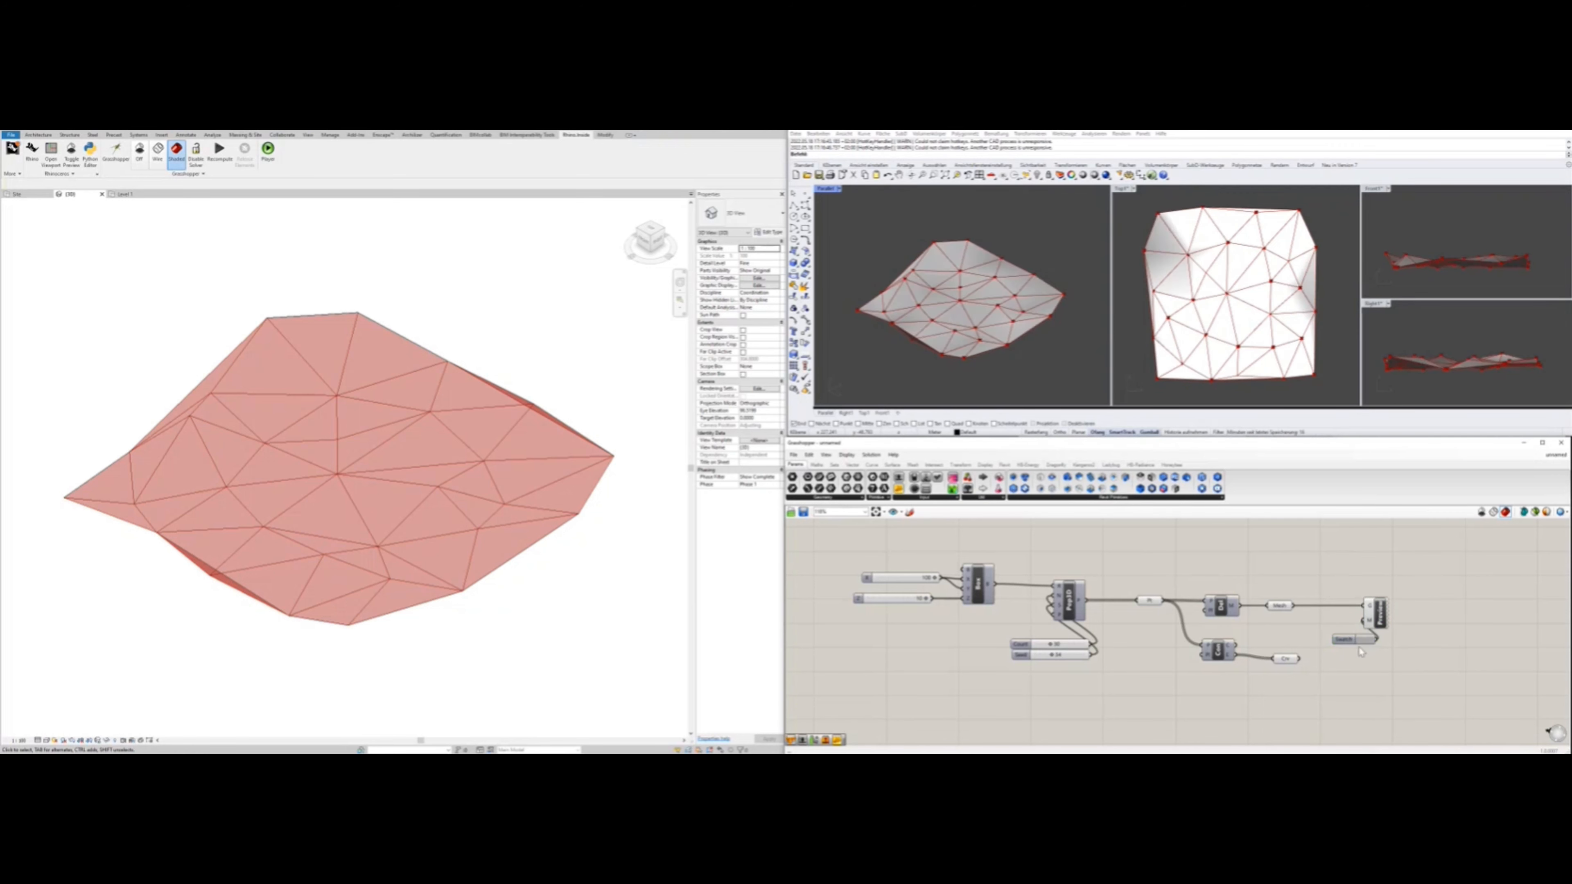
left_click(1378, 656)
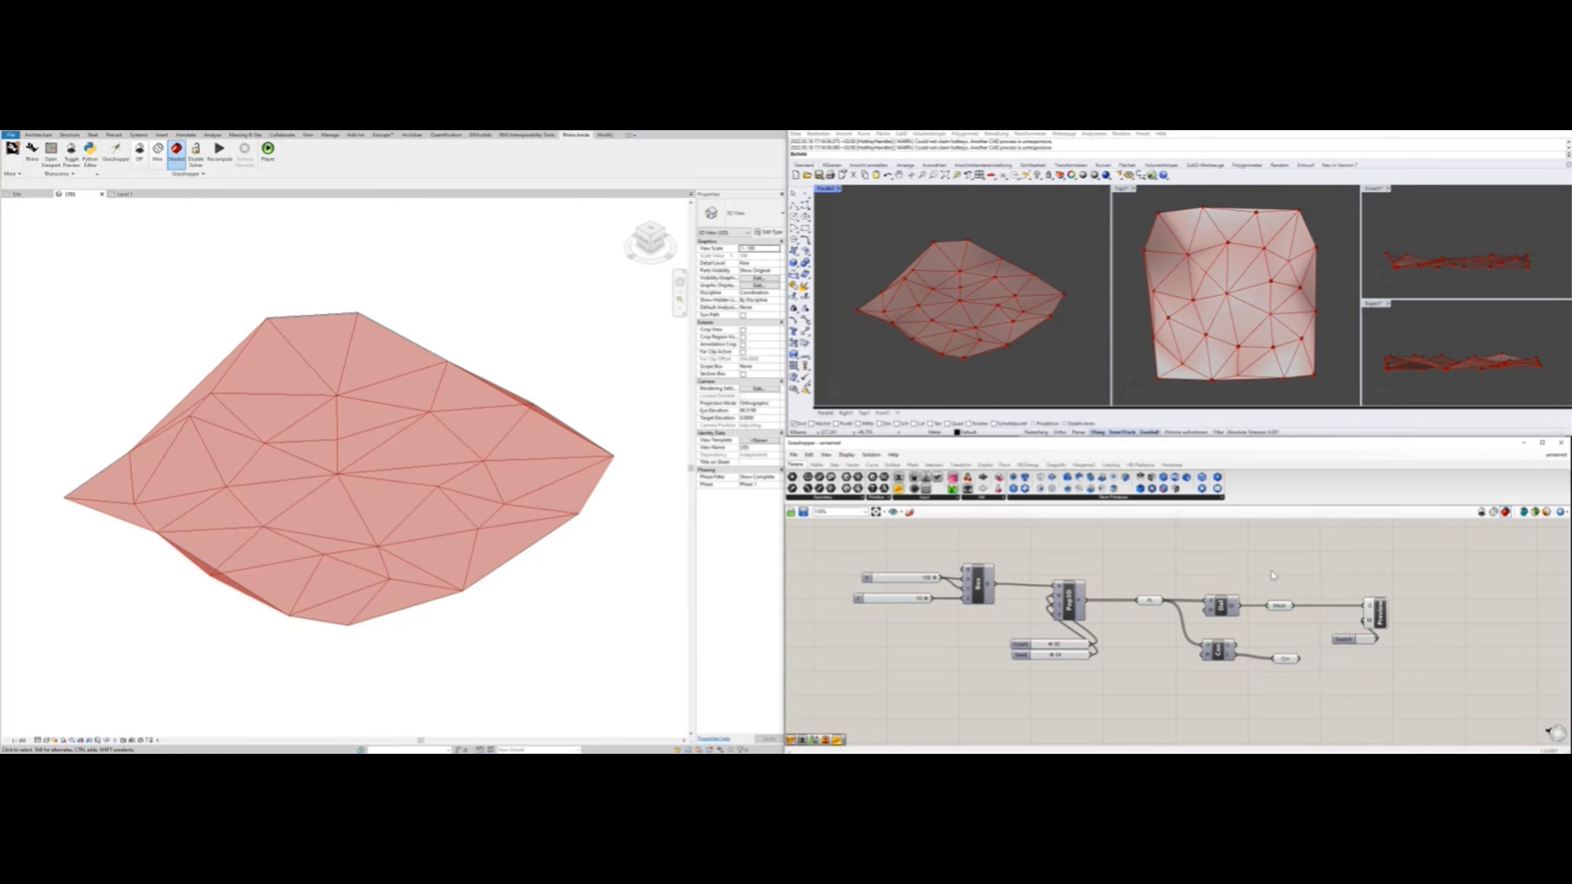
Duplicate the Custom Preview with its swatch and feed the copy from the Delaunay edges' Curve parameter
left_click_drag(1149, 601, 1139, 603)
left_click(1177, 574)
left_click_drag(1428, 568, 1378, 686)
left_click_drag(1298, 659, 1365, 667)
left_click(1454, 625)
left_click(1284, 659)
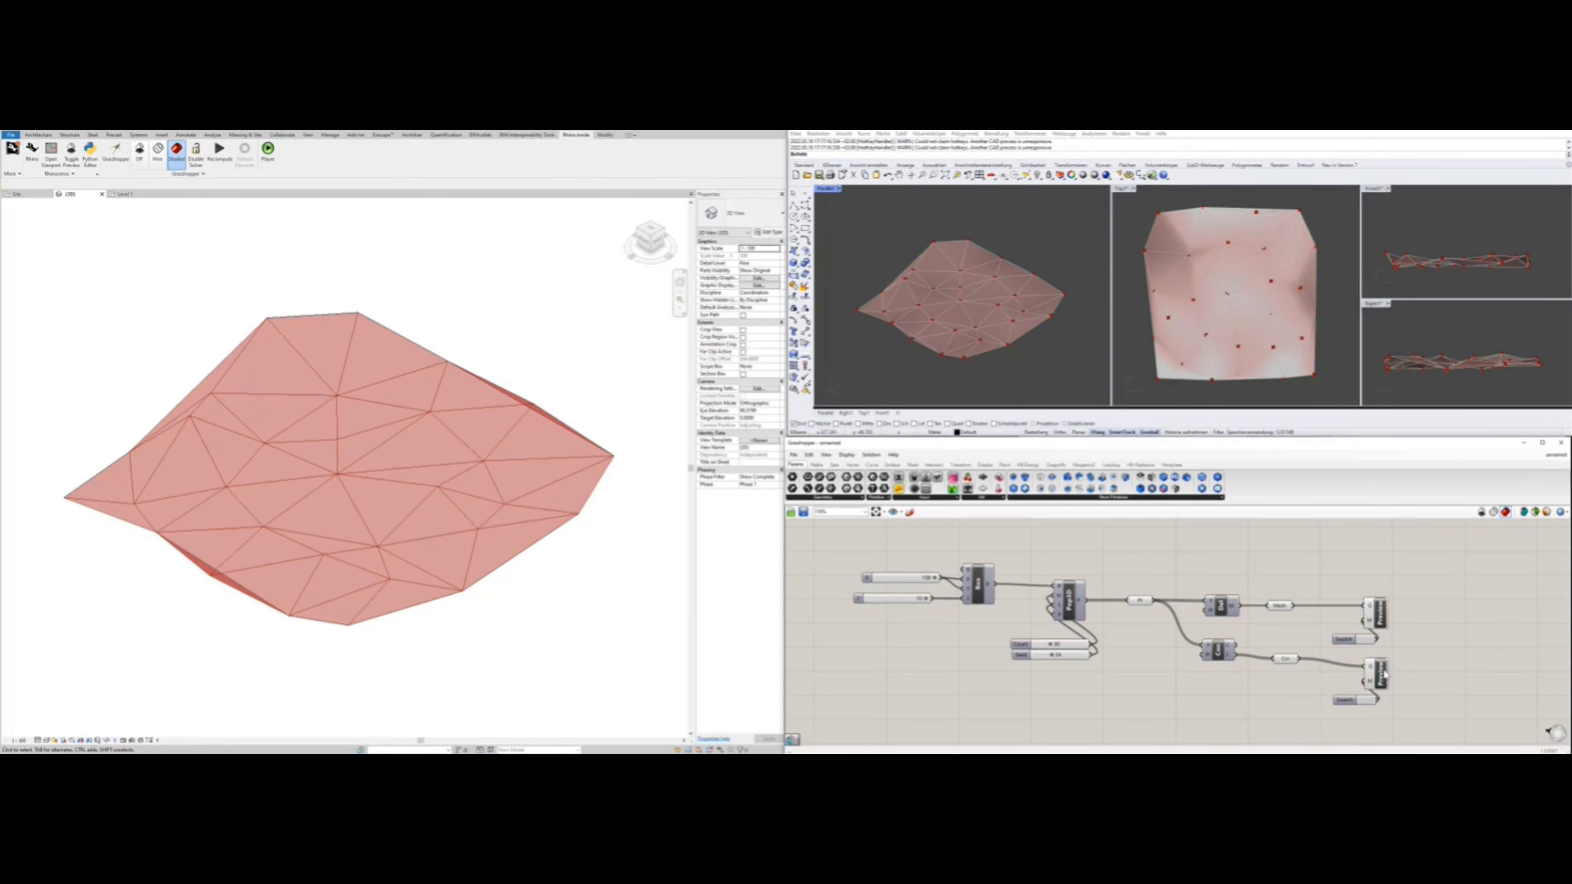
Delete both Custom Preview components together with their colour swatches
left_click_drag(1412, 575, 1329, 731)
key("Delete")
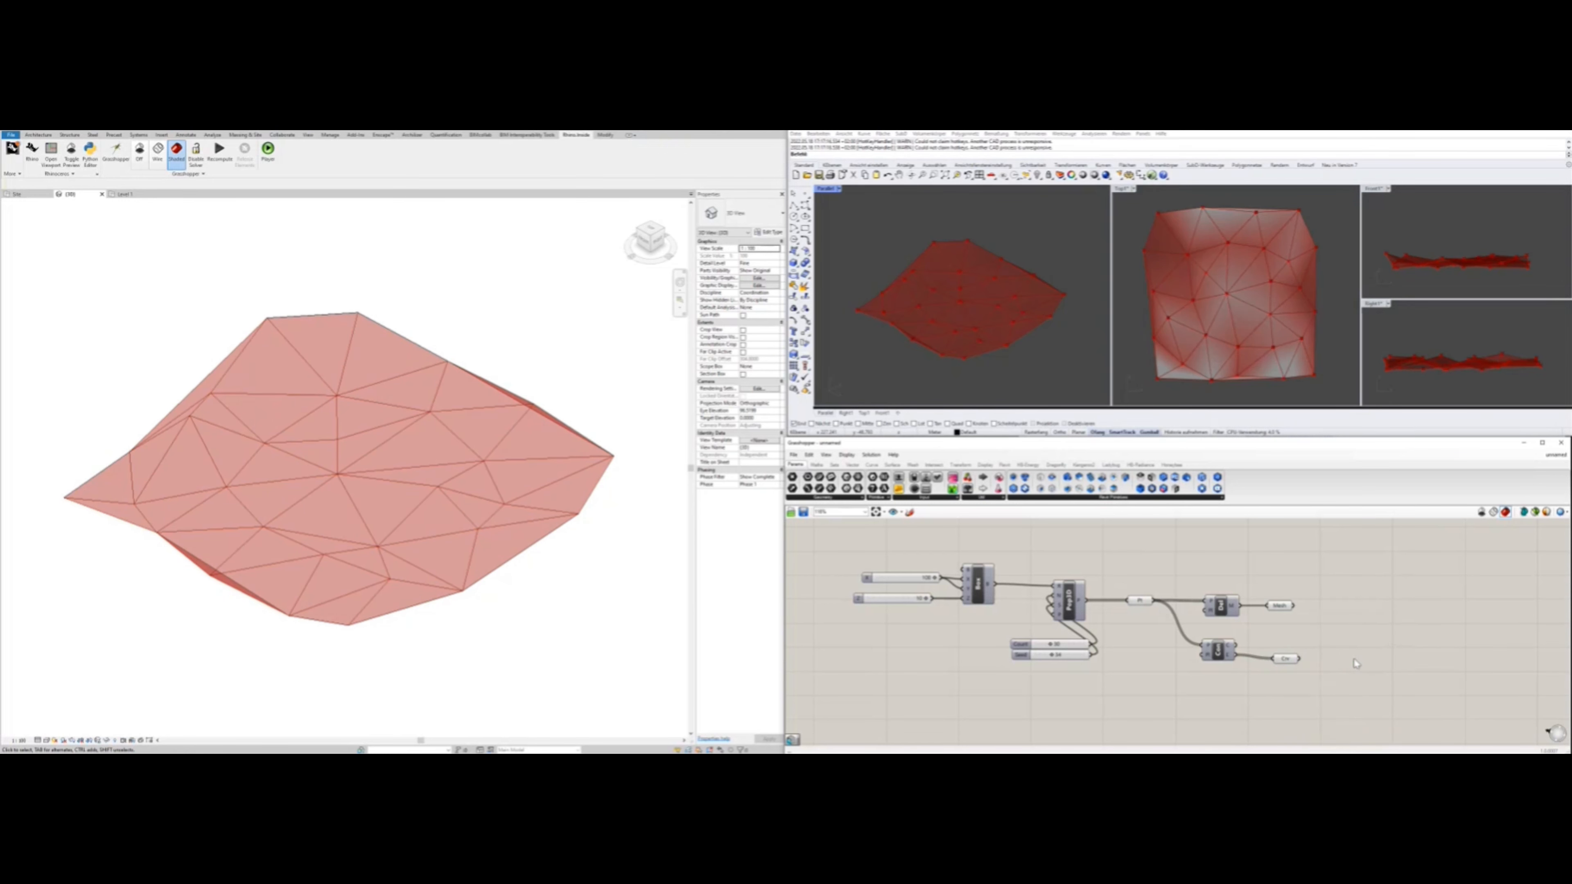
Add a Contour component fed by the Mesh parameter and place it further along the definition
double_click(1355, 603)
type("cont")
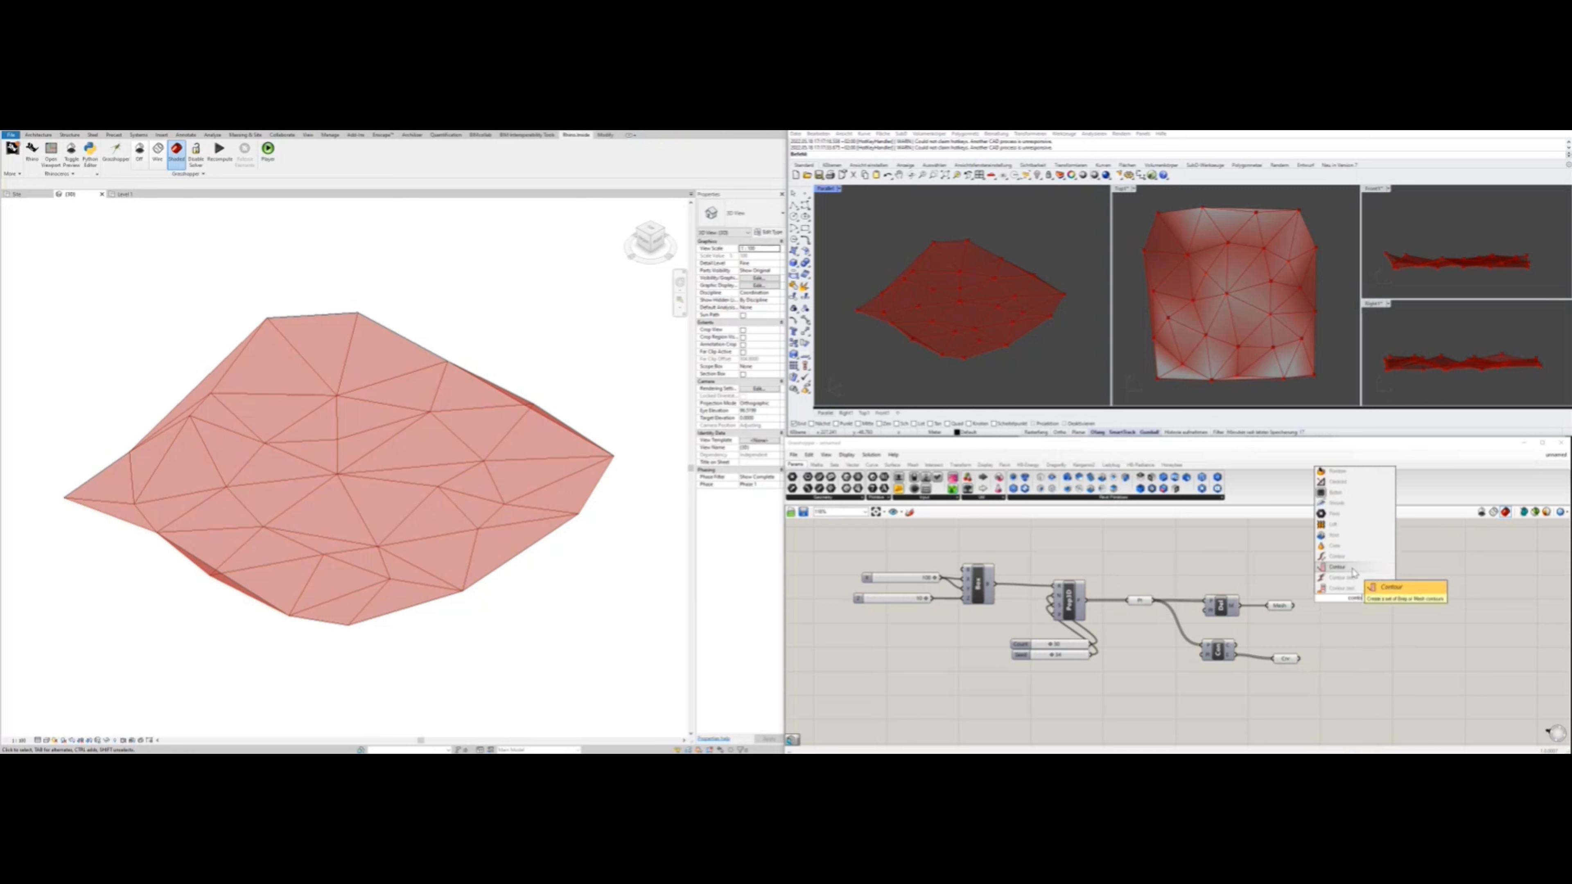
left_click(1353, 573)
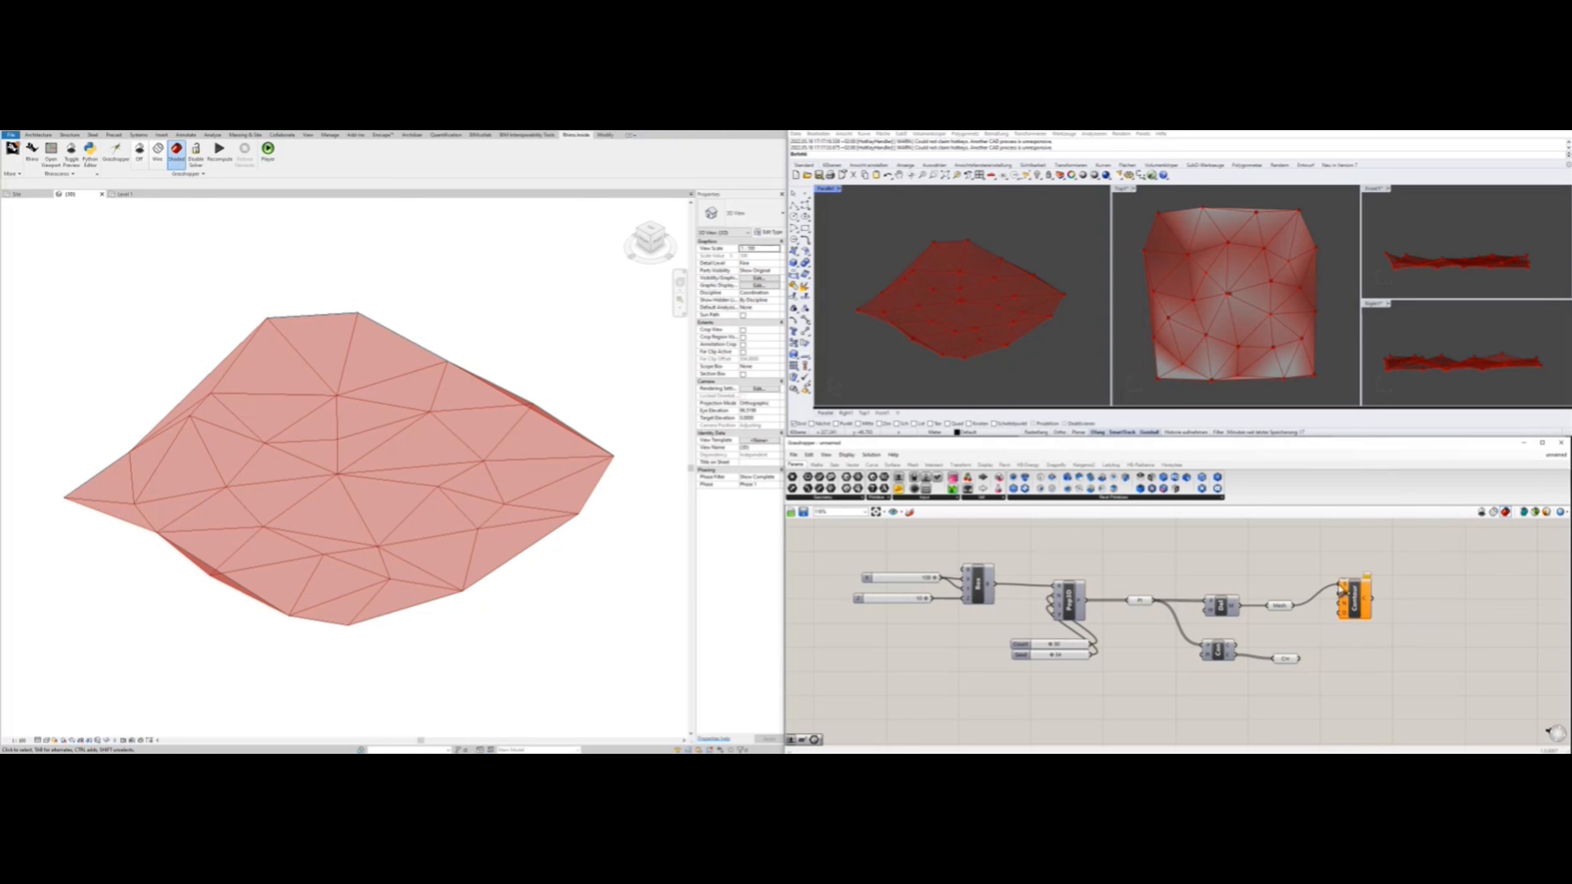
left_click_drag(1342, 590, 1409, 607)
Create a number slider set to 0.5 and connect it to the Contour component's distance input
double_click(1370, 644)
type("0.5")
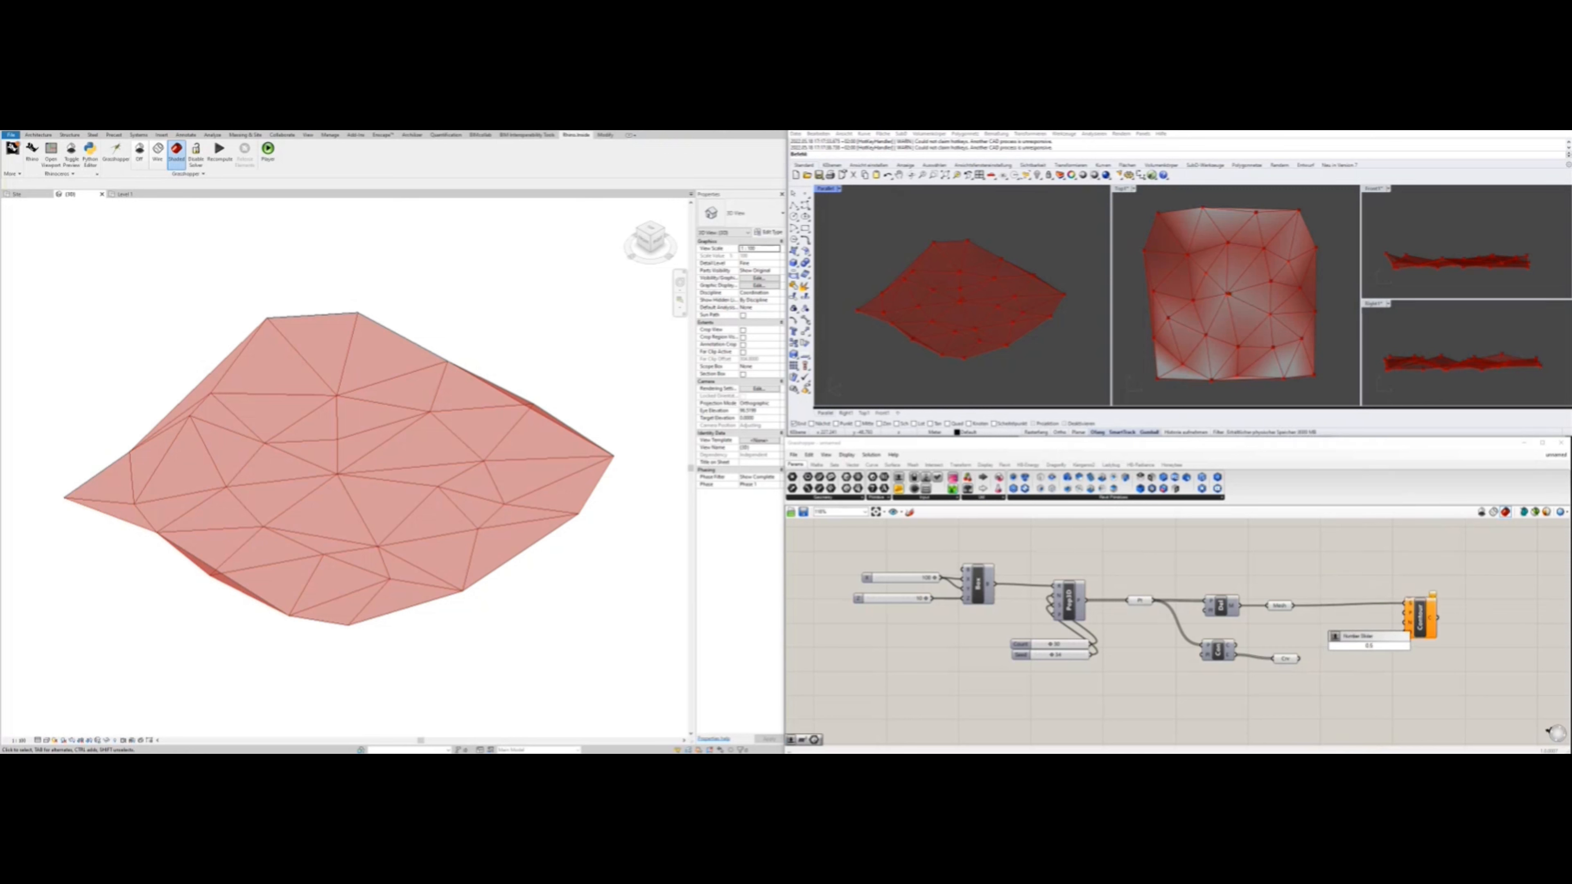
key("Return")
left_click(1420, 619)
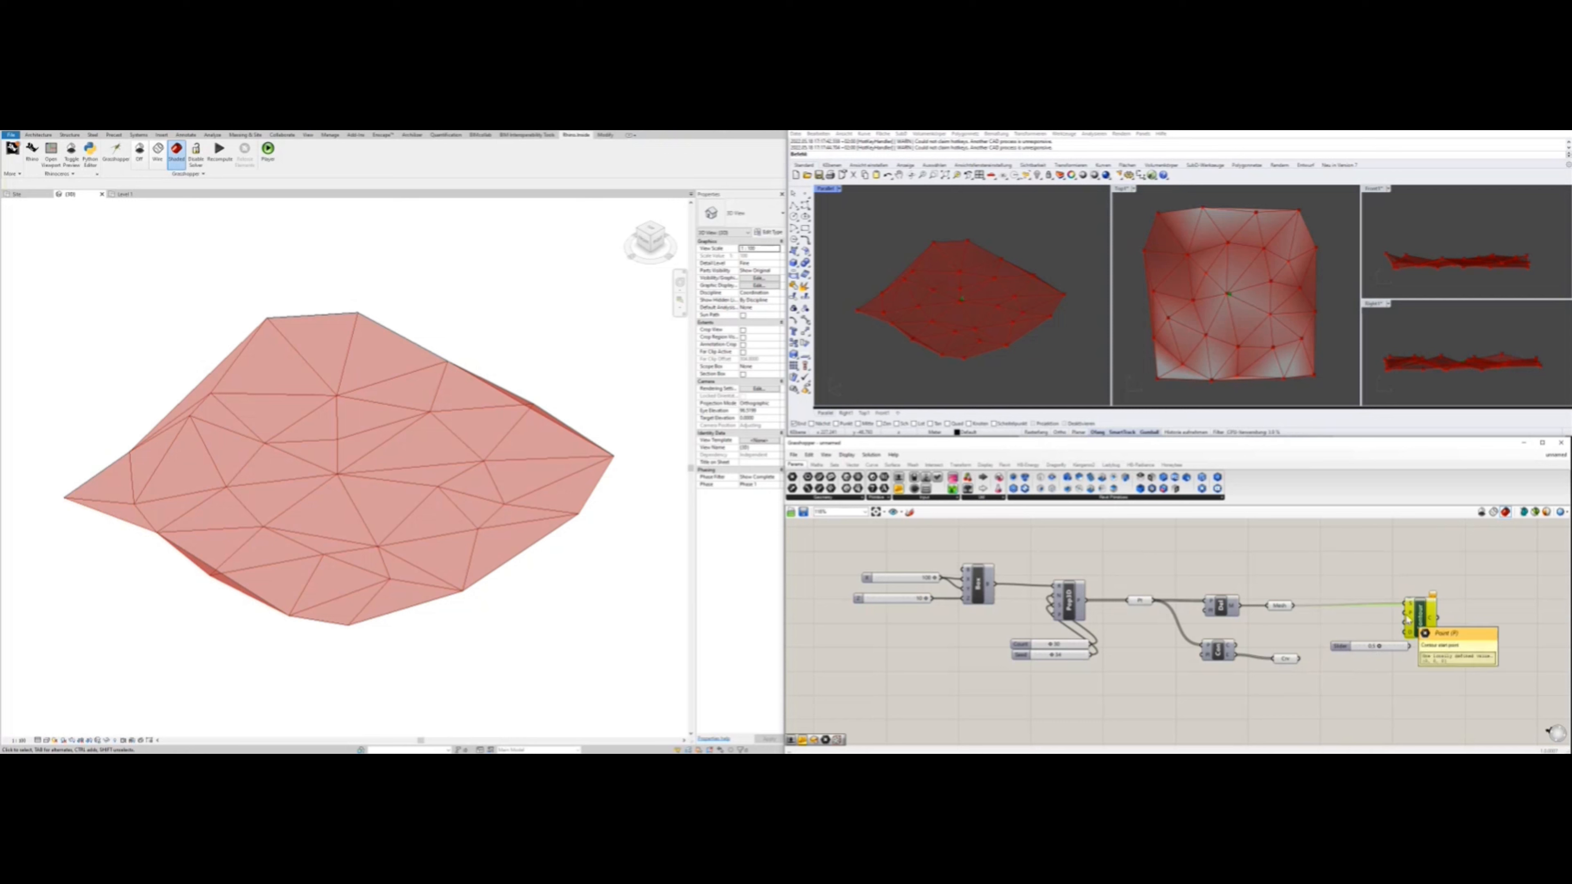
mouse_move(1405, 634)
left_mouse_down()
mouse_move(1400, 673)
mouse_move(1402, 621)
mouse_move(1449, 621)
left_mouse_up()
Add a Curve parameter after the Contour component and feed it with the contour output
double_click(1460, 618)
type("curve")
left_click(1462, 609)
left_click(1464, 623)
left_click(1462, 585)
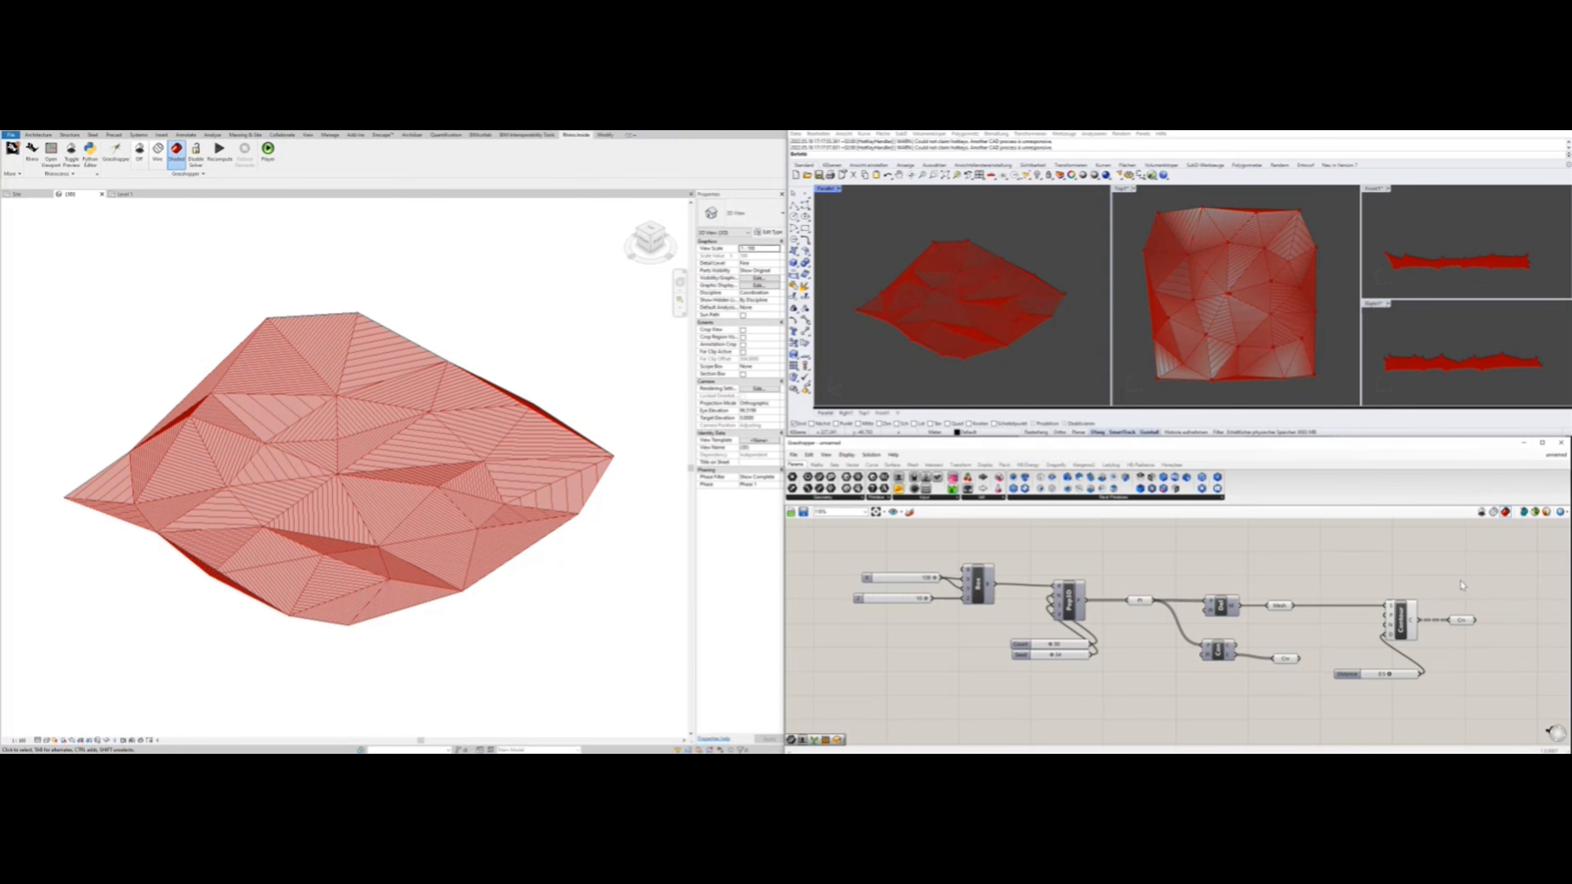
Hide the Contour component's own preview and align the Mesh parameter with the edges' Curve parameter
left_click(1406, 623)
key("ctrl+q")
left_click(1461, 623)
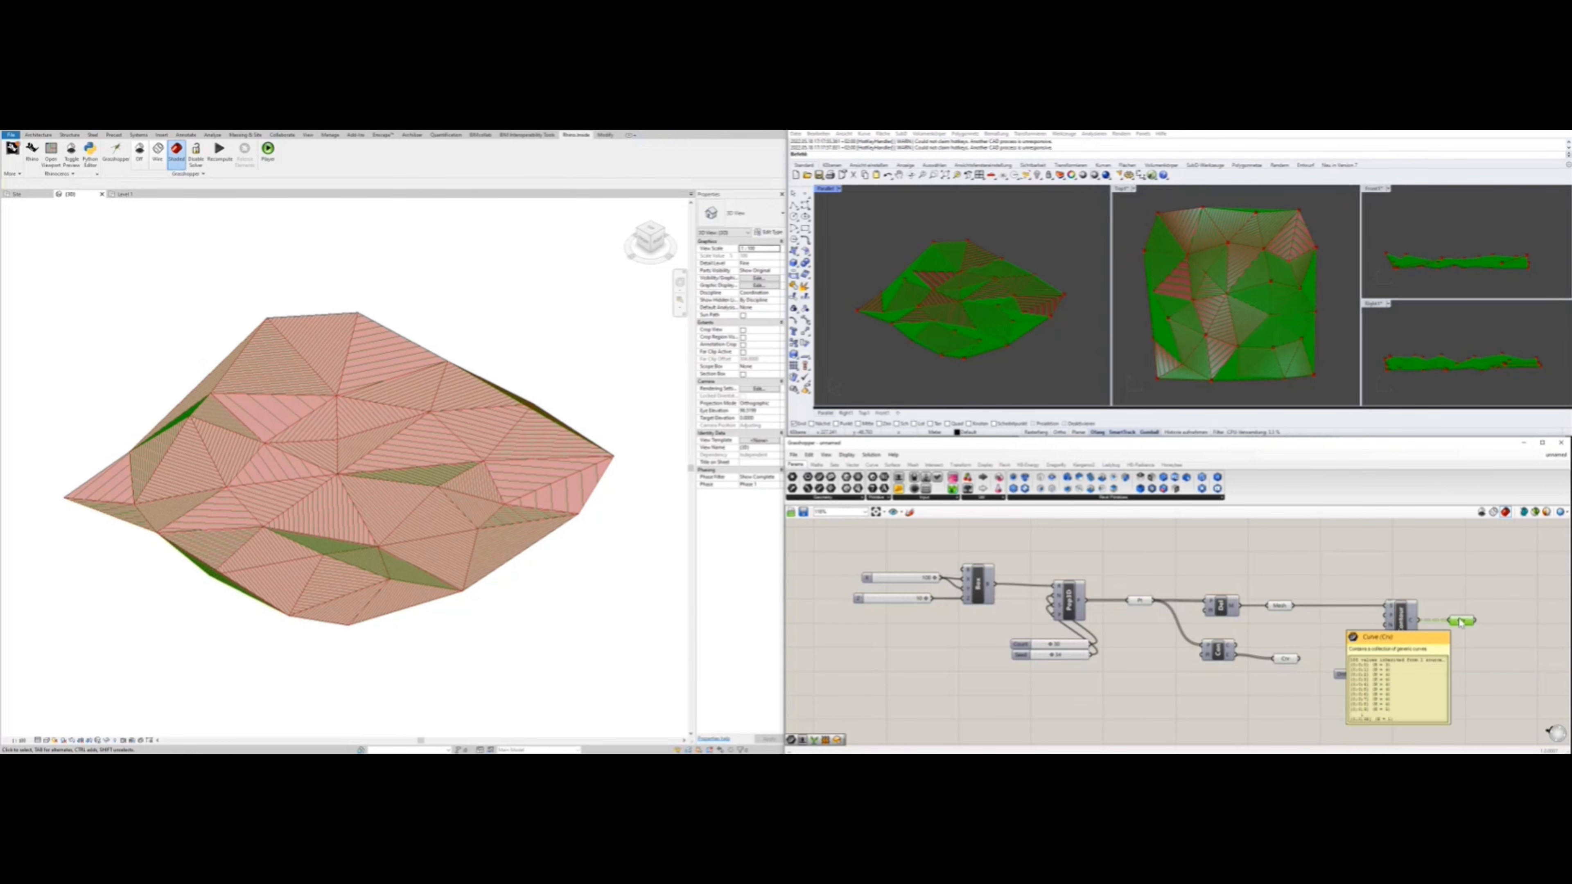
left_click(1289, 606)
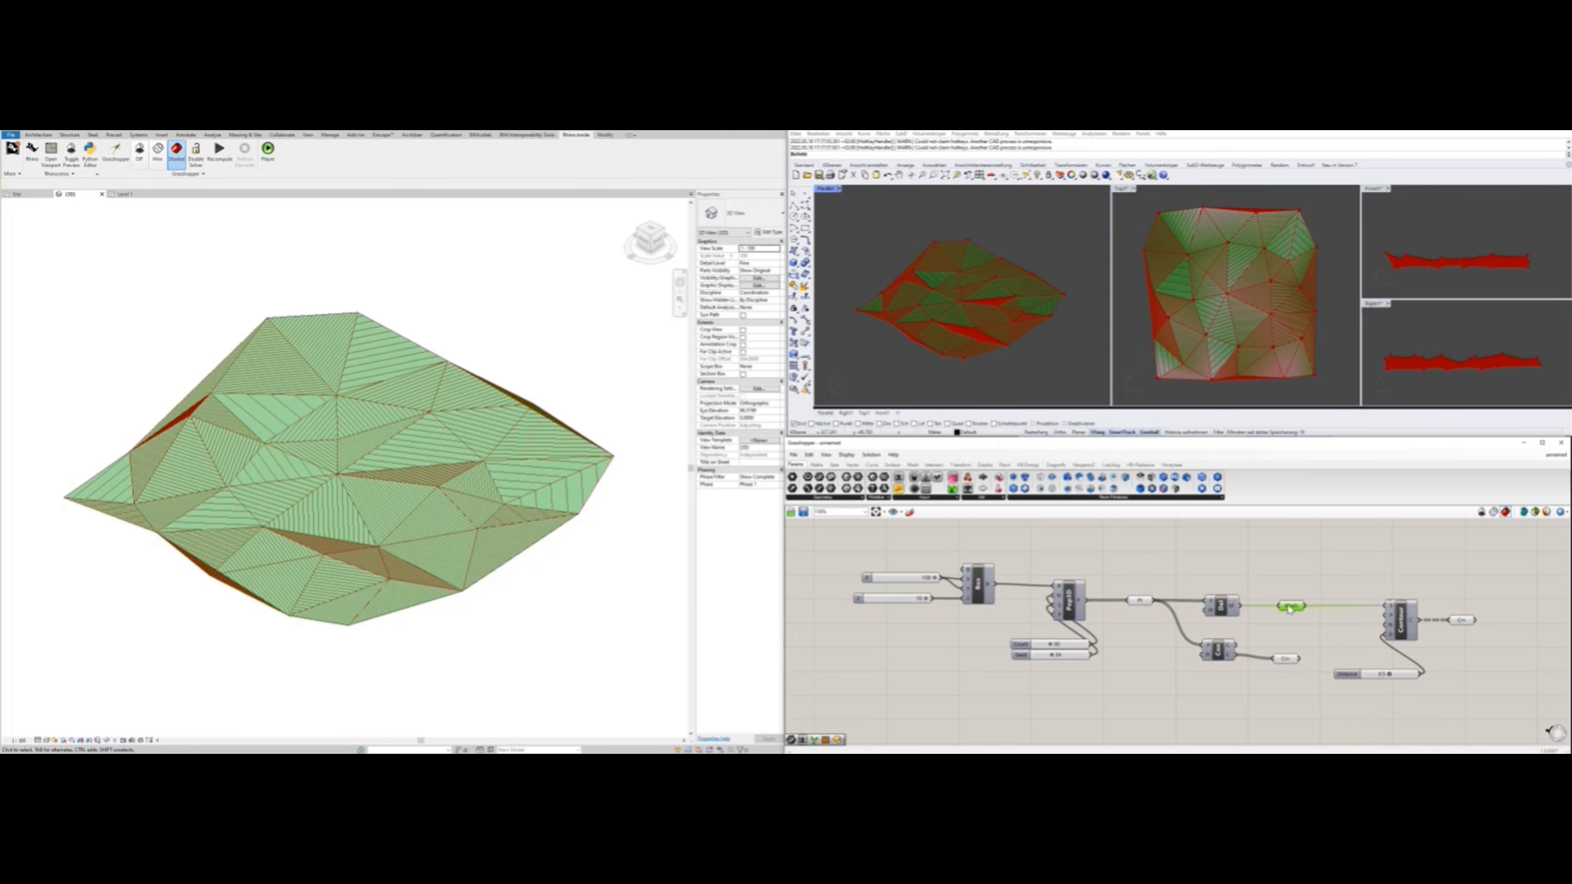
left_click(1290, 633)
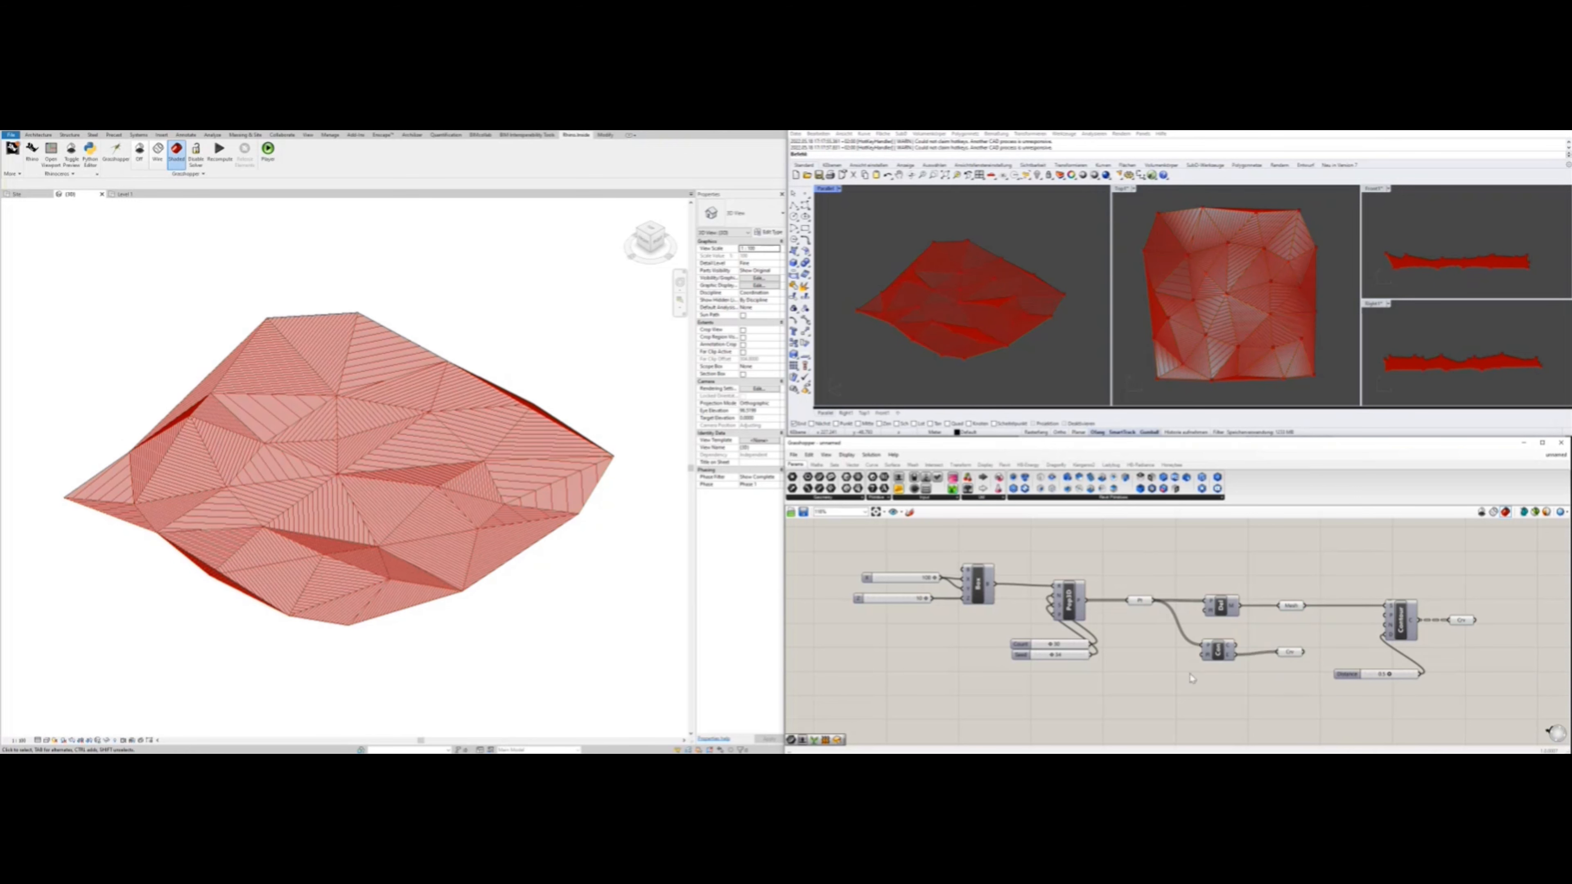
Set the Populate 3D seed slider to 25
left_click(1139, 601)
left_click_drag(1052, 654, 1063, 658)
double_click(1063, 657)
type("25")
key("Return")
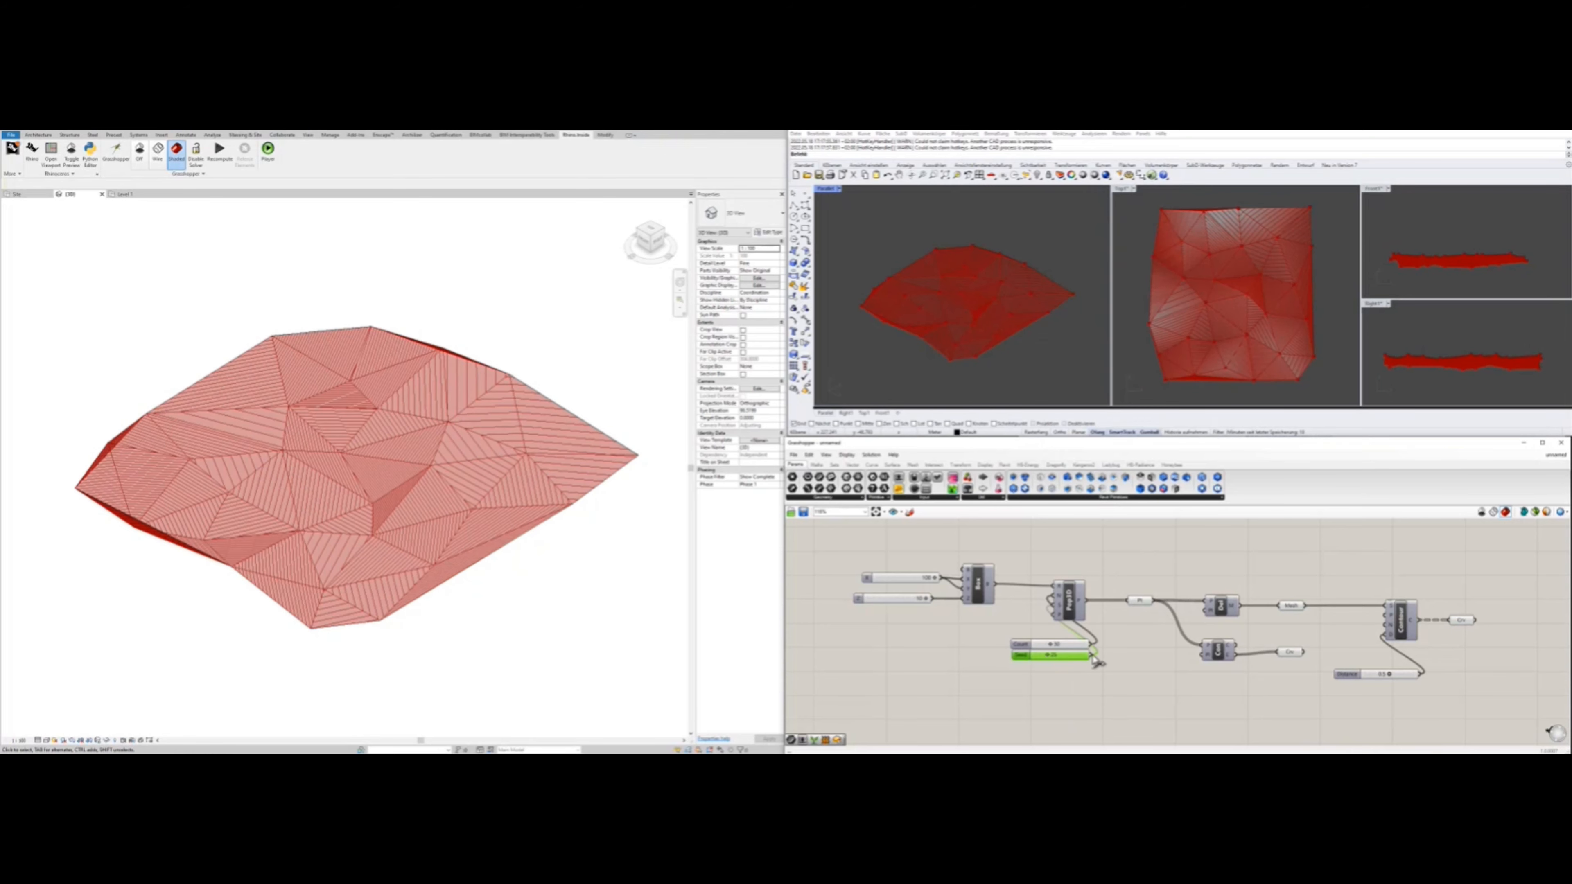
Vary the contour distance, point count, seed and box size sliders to test different terrain shapes
left_click(1462, 621)
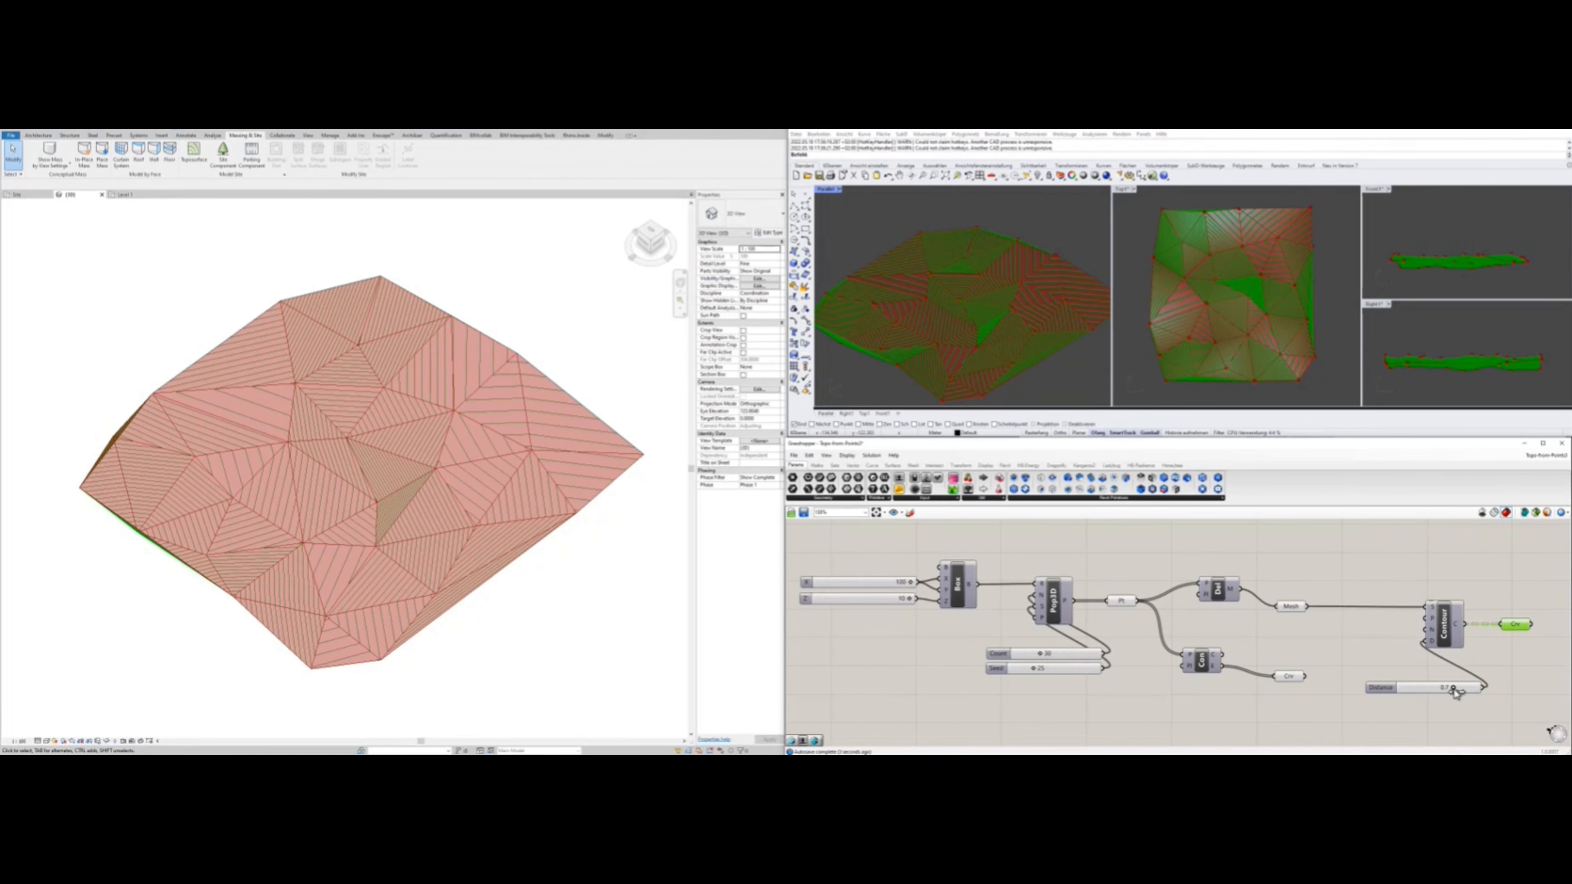
mouse_move(1456, 692)
left_mouse_down()
mouse_move(1442, 689)
mouse_move(1474, 690)
mouse_move(1442, 698)
left_mouse_up()
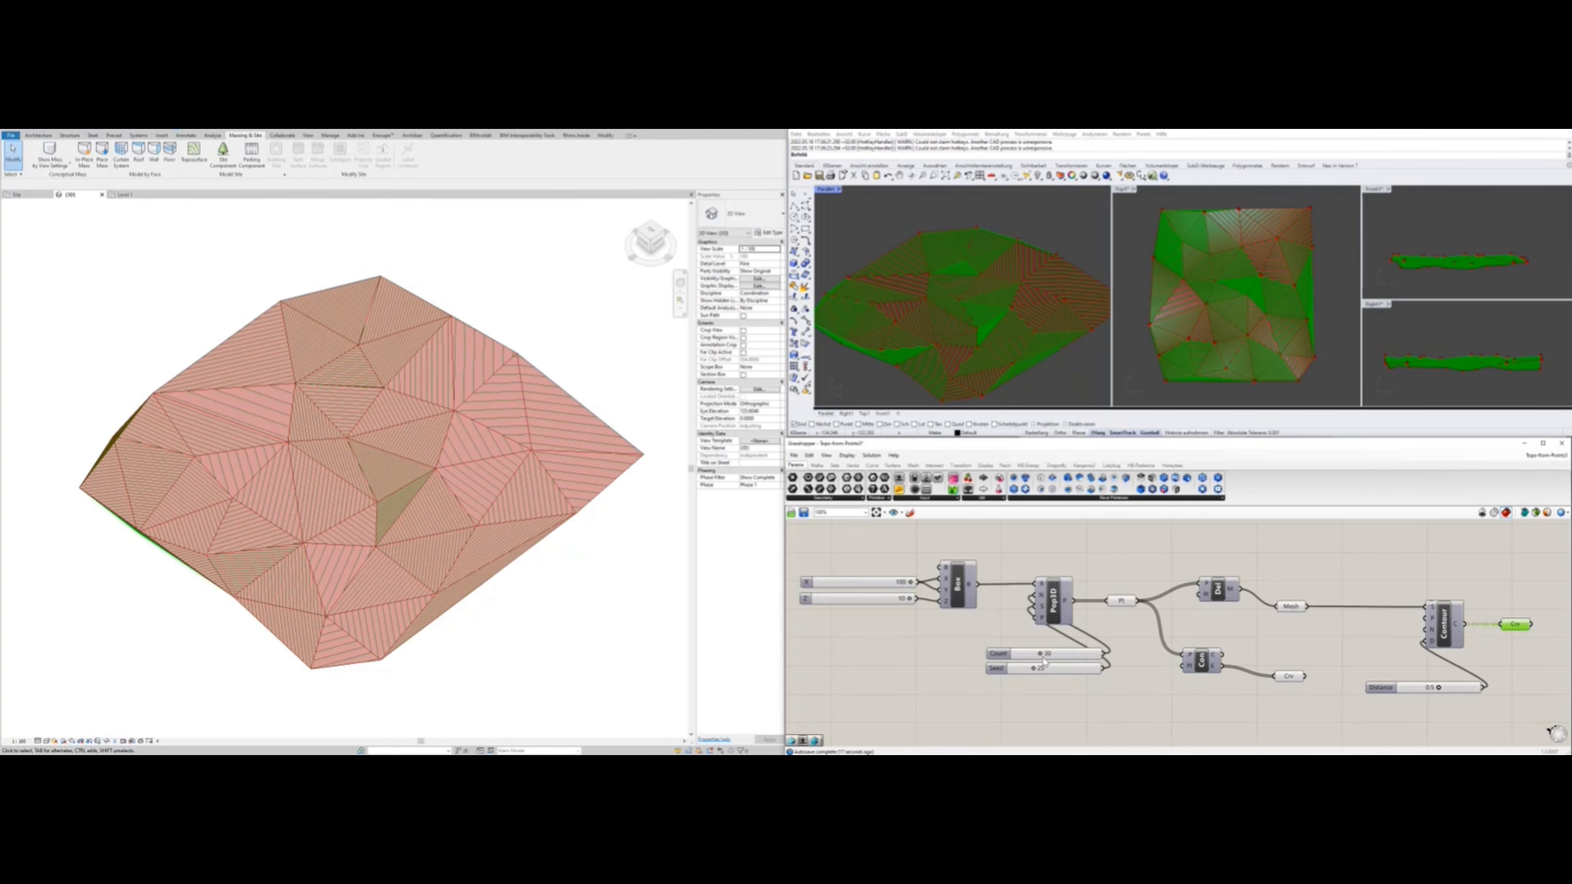
mouse_move(1043, 658)
left_mouse_down()
mouse_move(1027, 660)
mouse_move(1066, 674)
left_mouse_up()
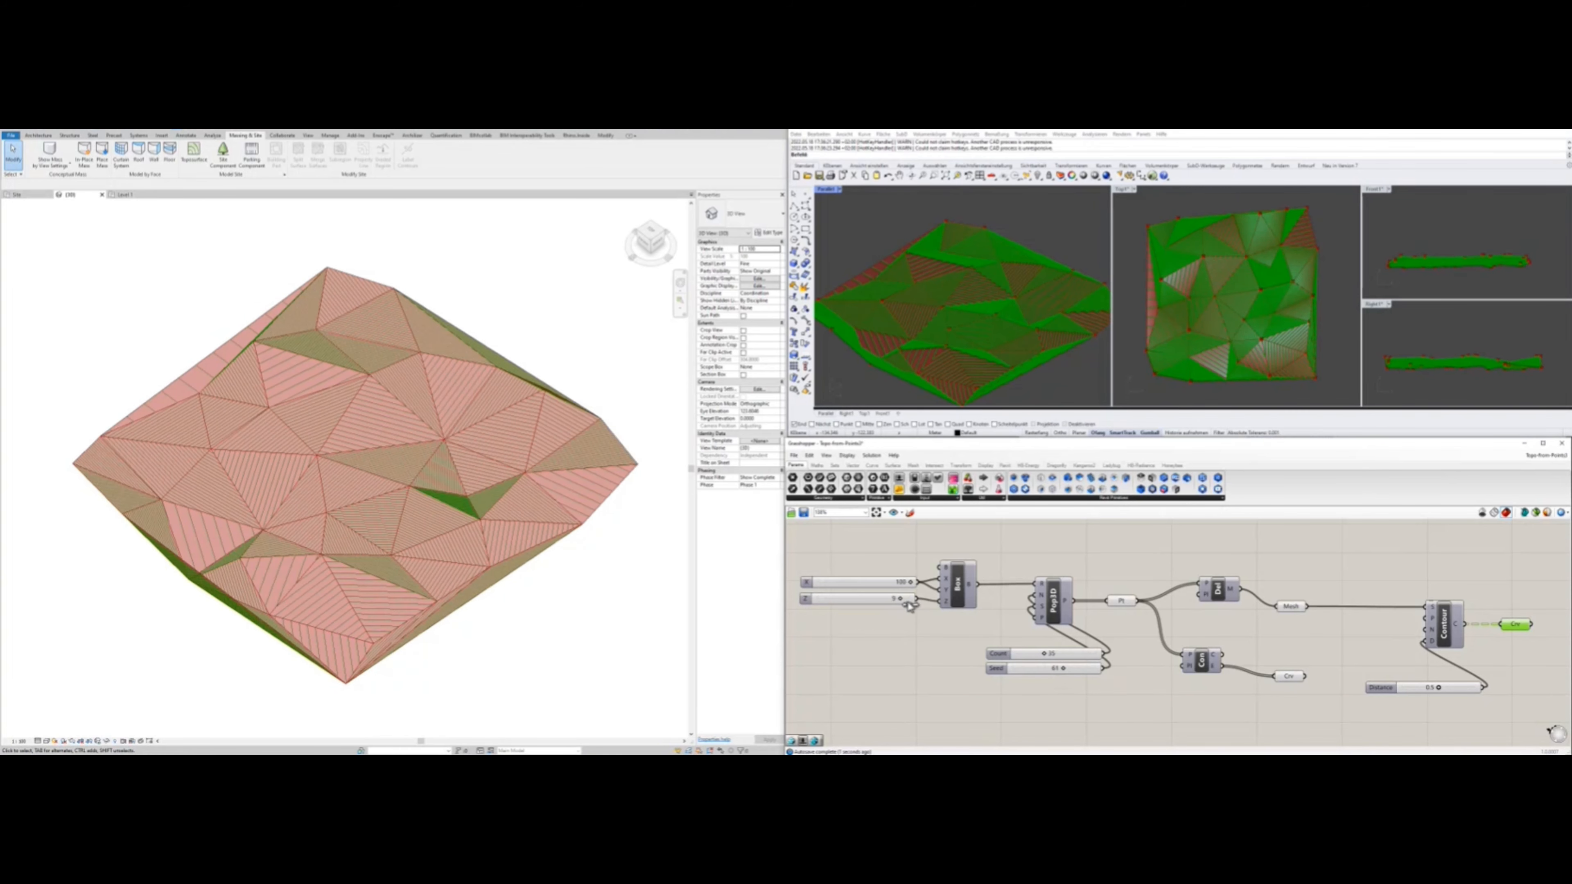
mouse_move(910, 583)
left_mouse_down()
mouse_move(879, 585)
mouse_move(917, 588)
left_mouse_up()
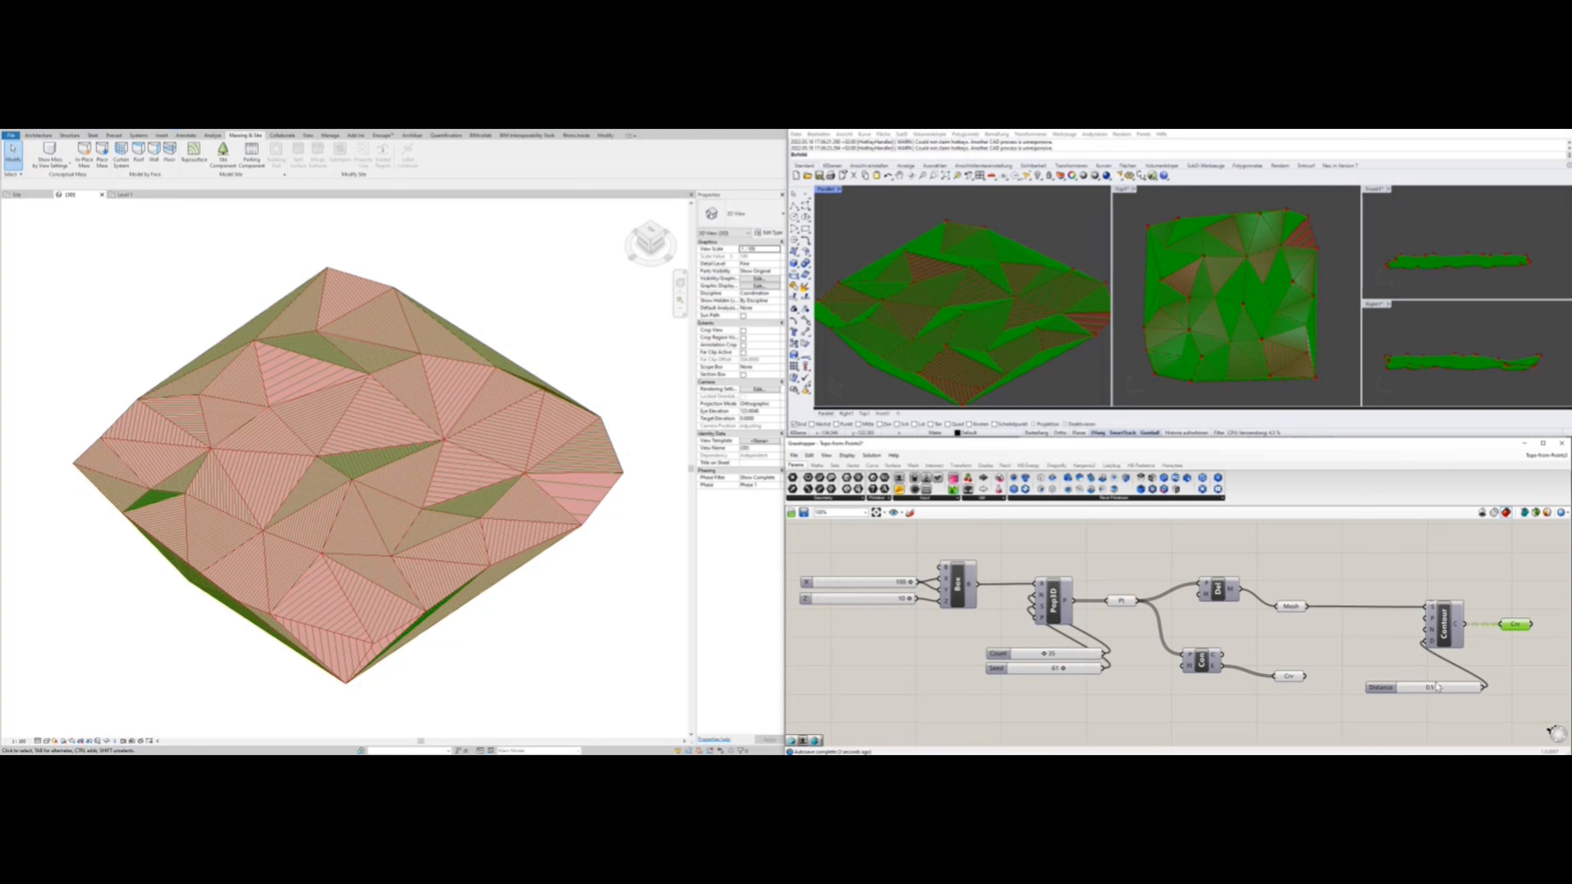
mouse_move(1449, 690)
left_mouse_down()
mouse_move(1477, 697)
mouse_move(1438, 688)
left_mouse_up()
left_click(1375, 654)
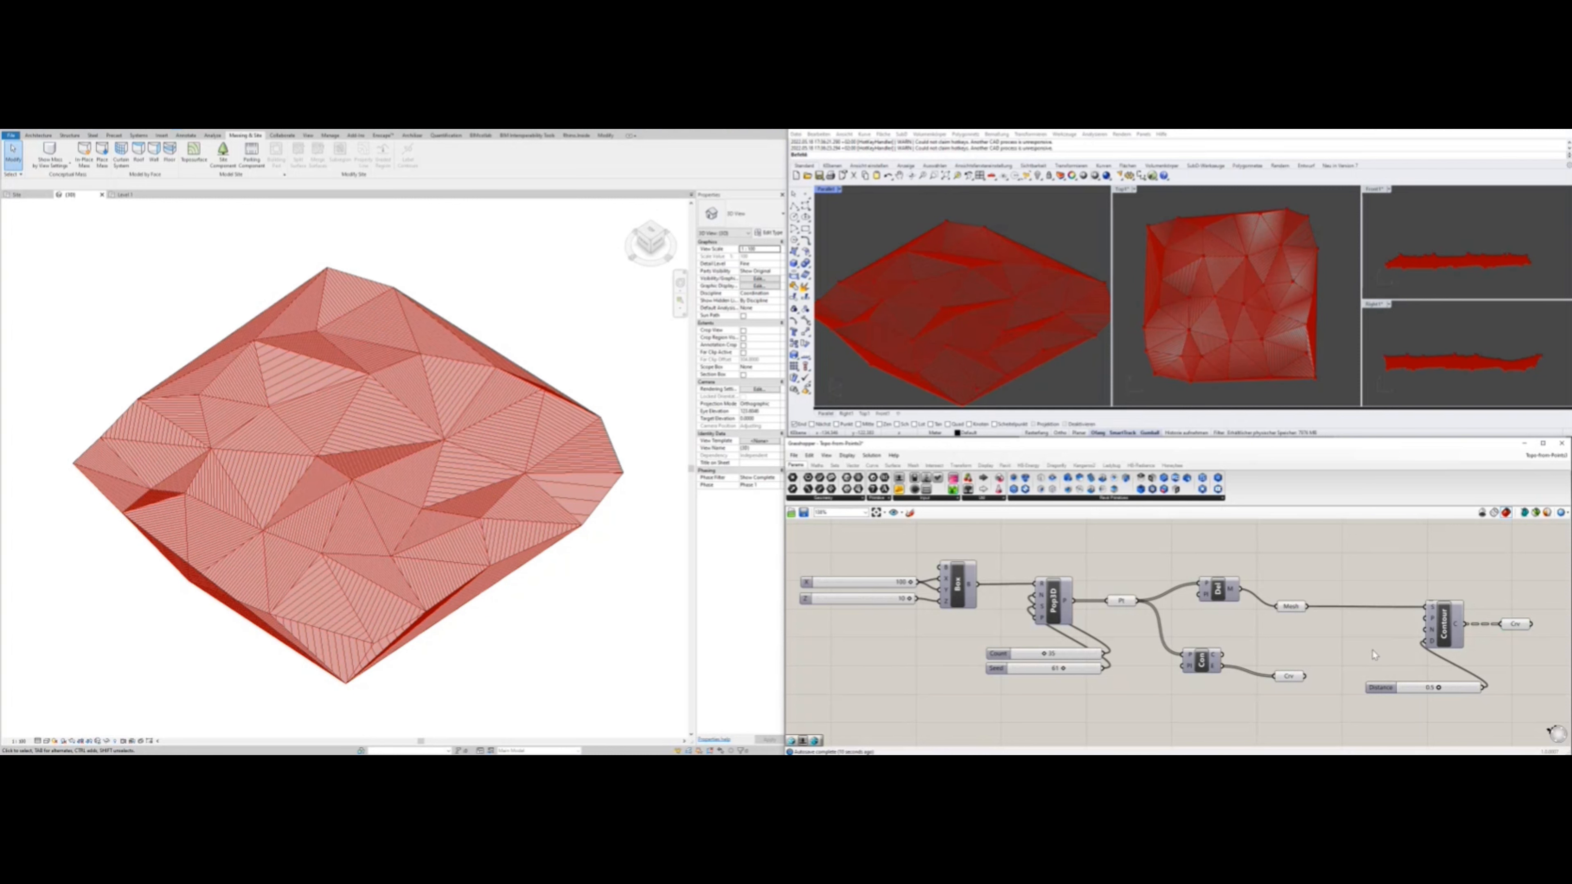
Set the Populate 3D point count to 30 and the seed to 25
left_click_drag(1043, 654, 1040, 653)
double_click(1033, 668)
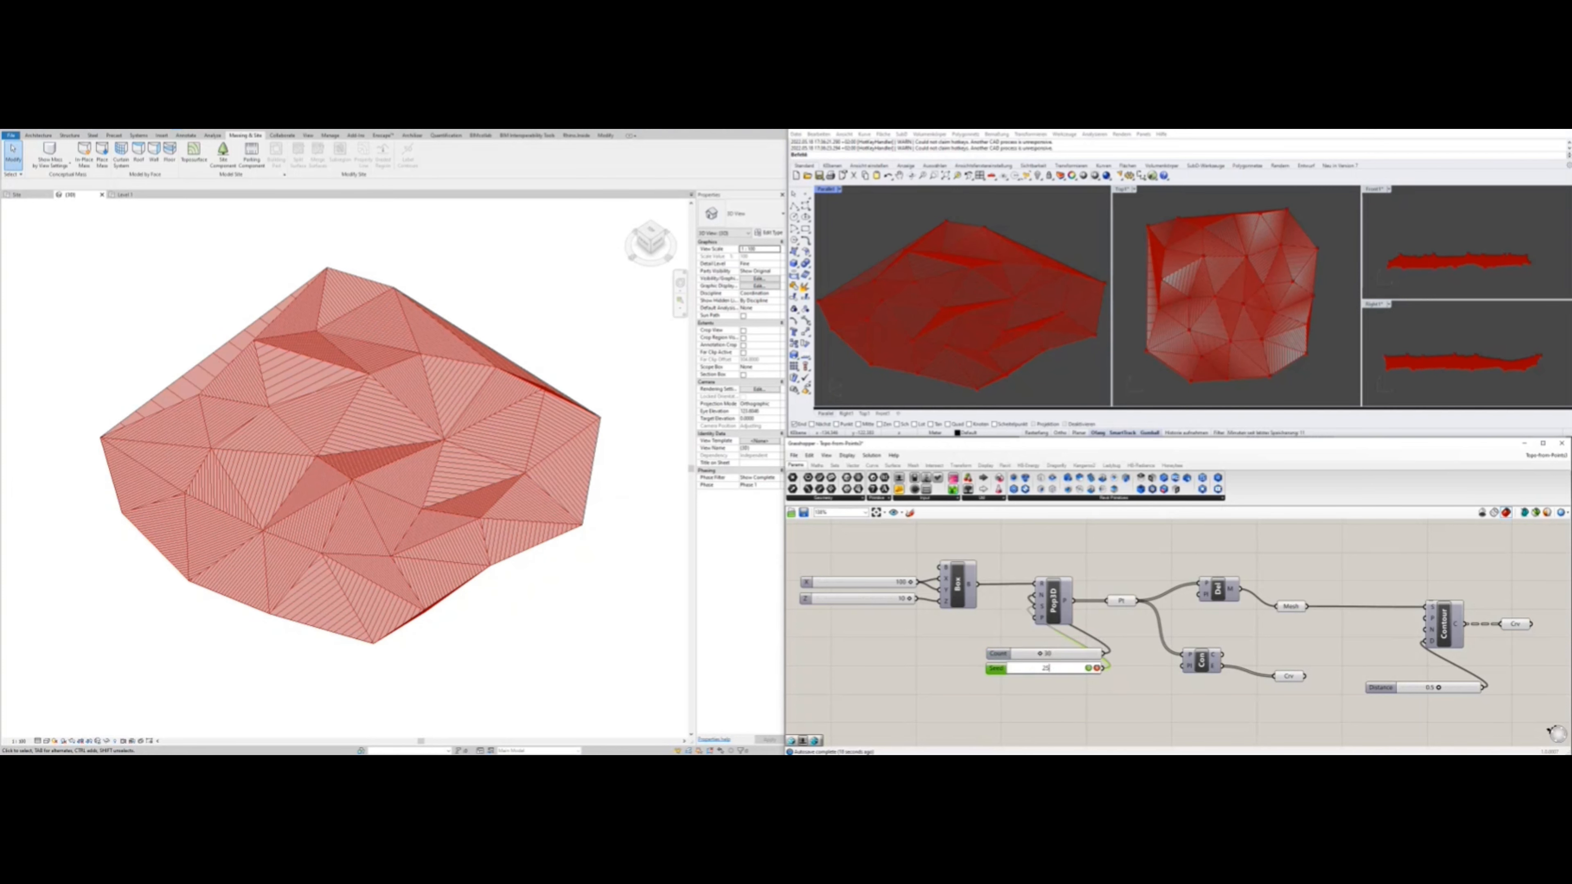
key("Return")
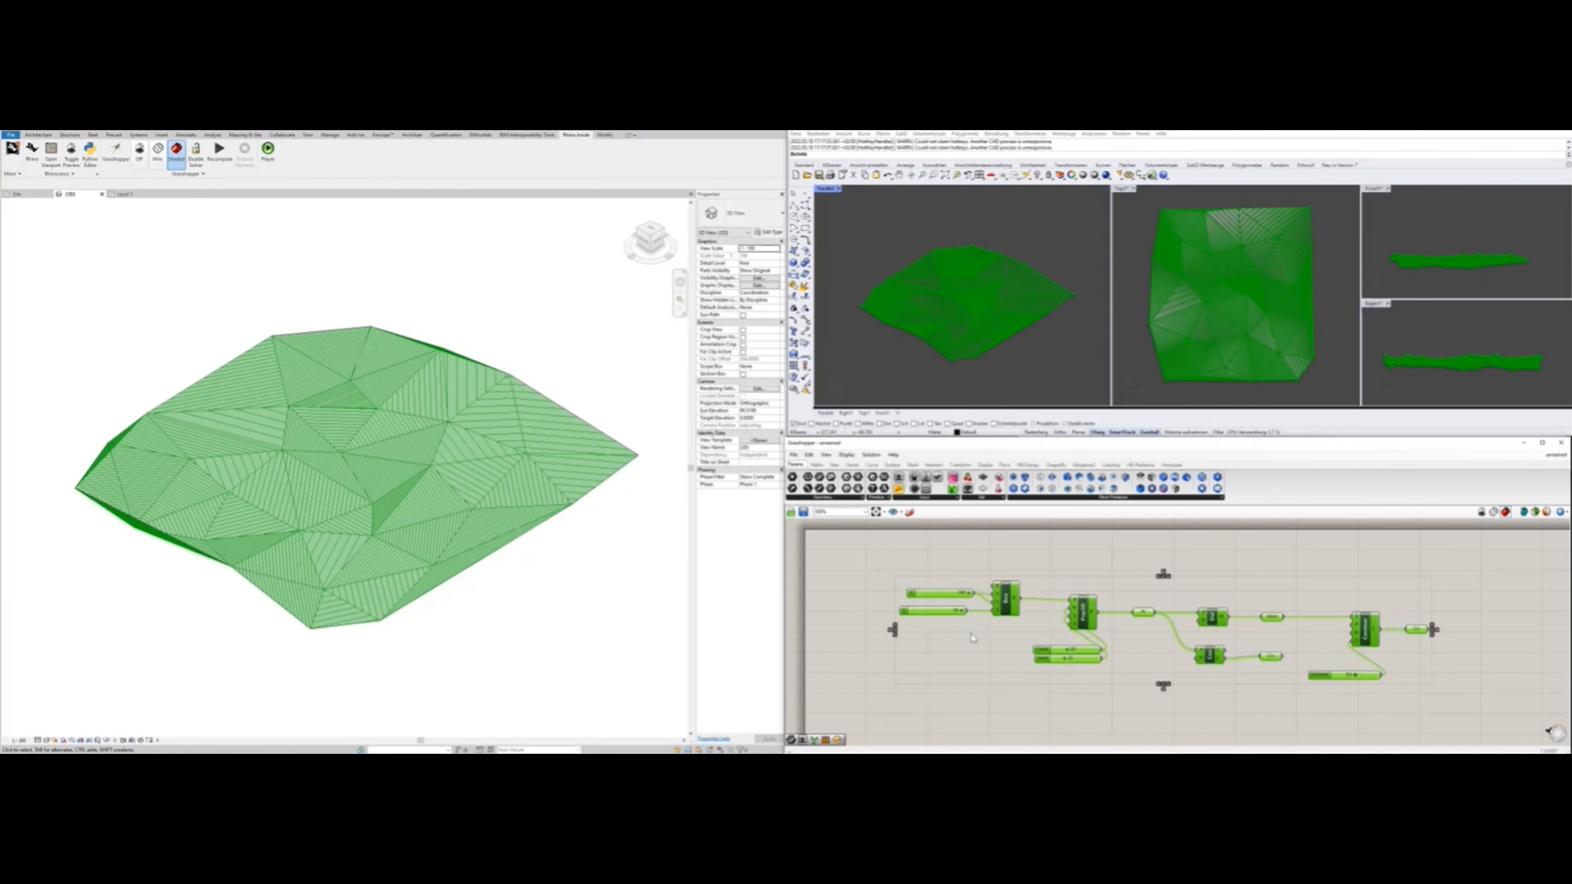
Group all components of the terrain definition
left_click_drag(1004, 594, 1003, 627)
key("ctrl+g")
left_click(1095, 600)
scroll(1095, 610, "up", 2)
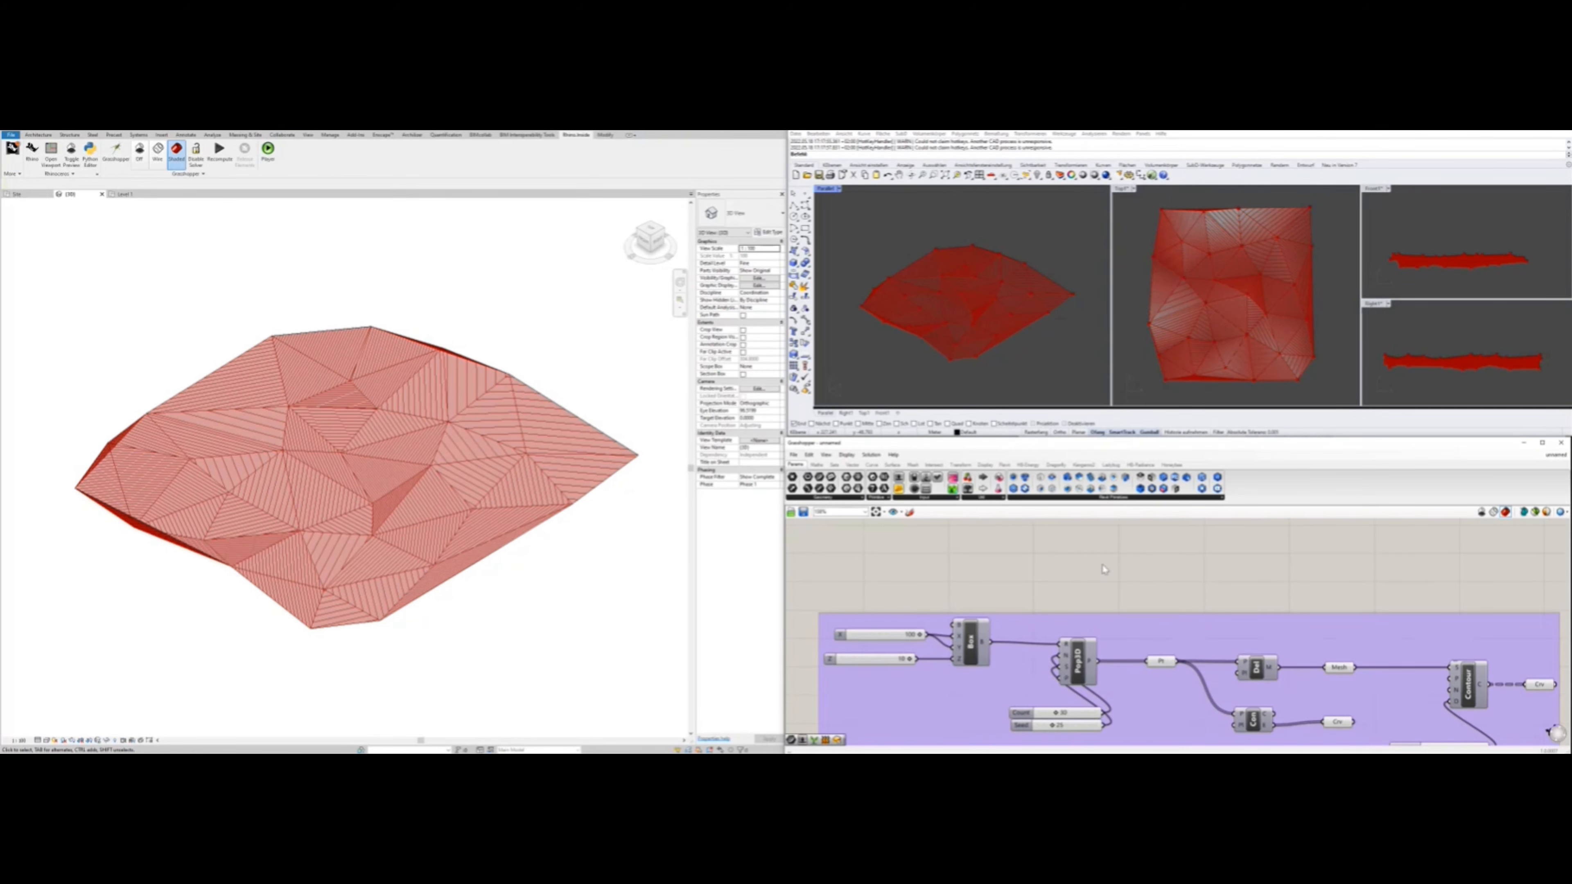
Place two Add Topography components, by points and by mesh, on the canvas above the terrain group
double_click(1104, 569)
type("topo")
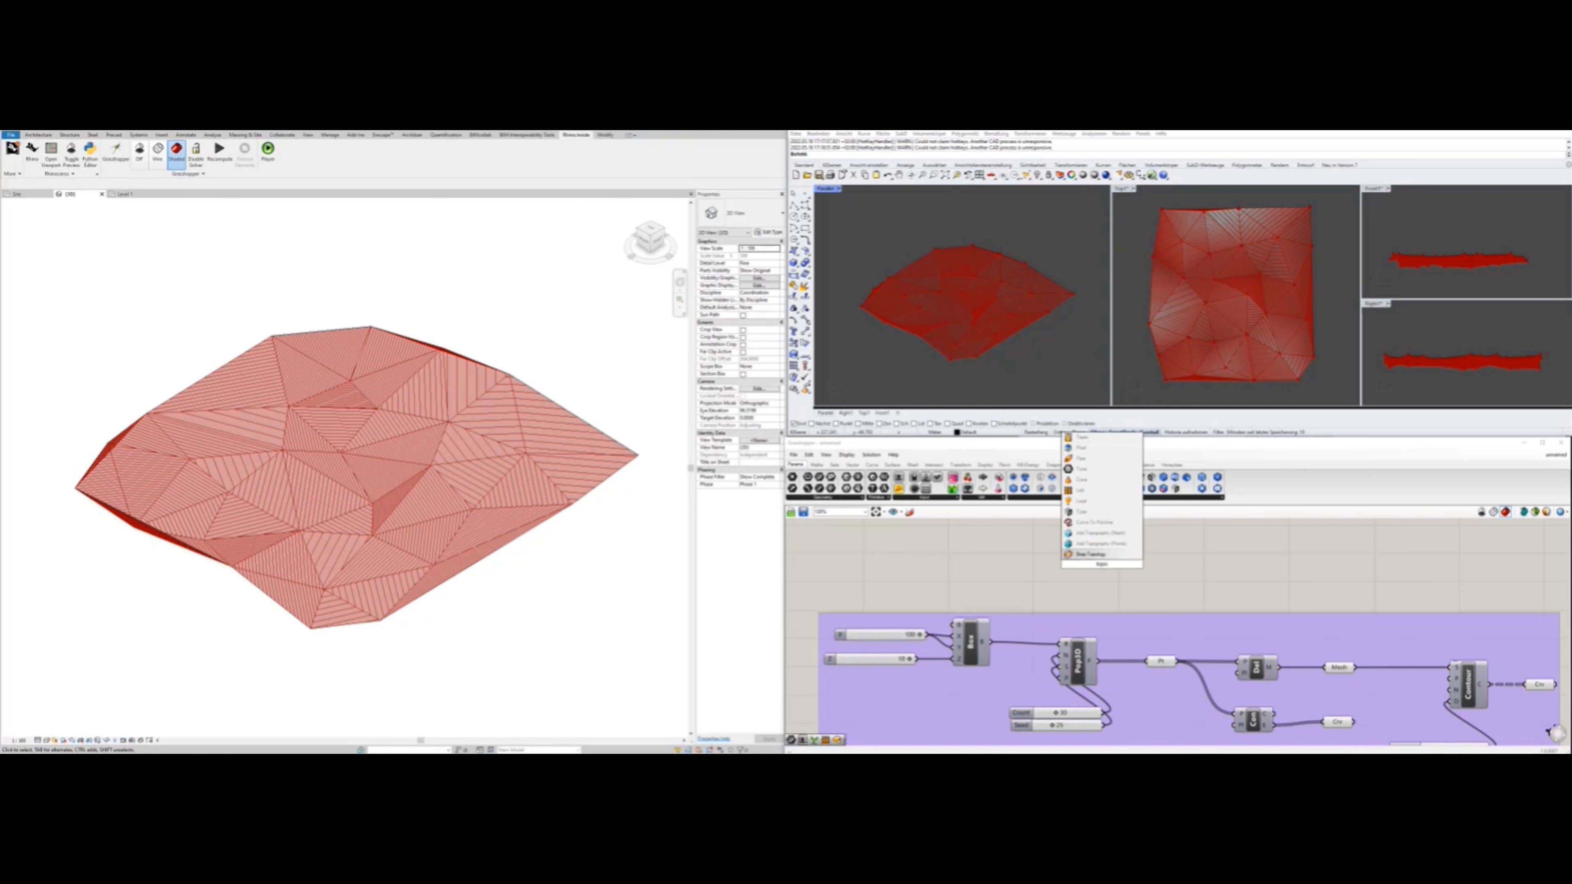
left_click(1097, 543)
left_click_drag(1102, 555, 1156, 555)
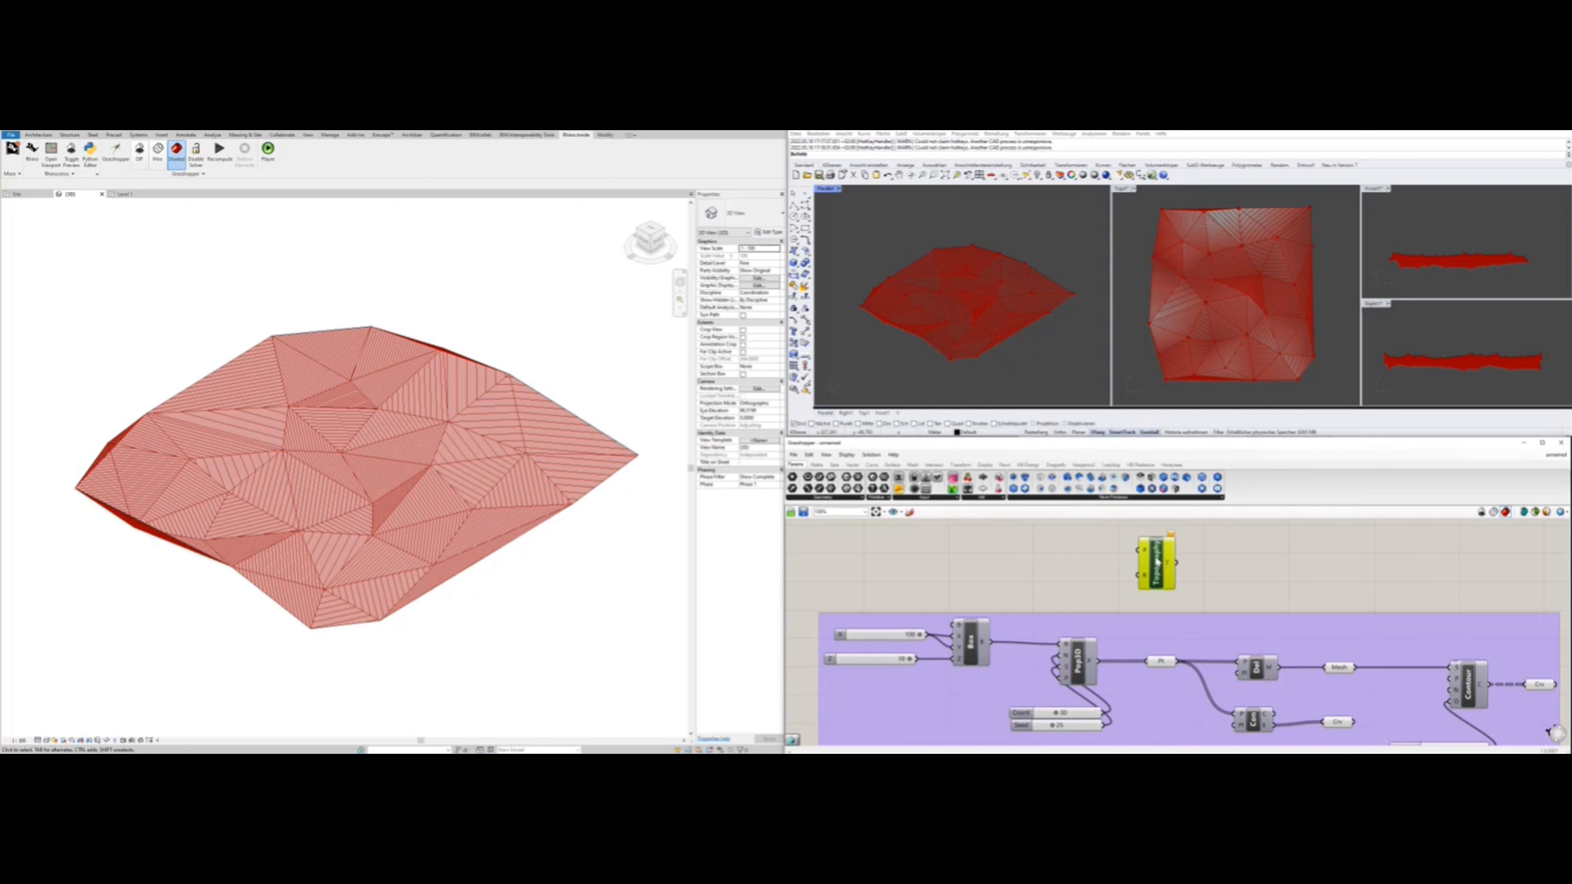
double_click(1196, 546)
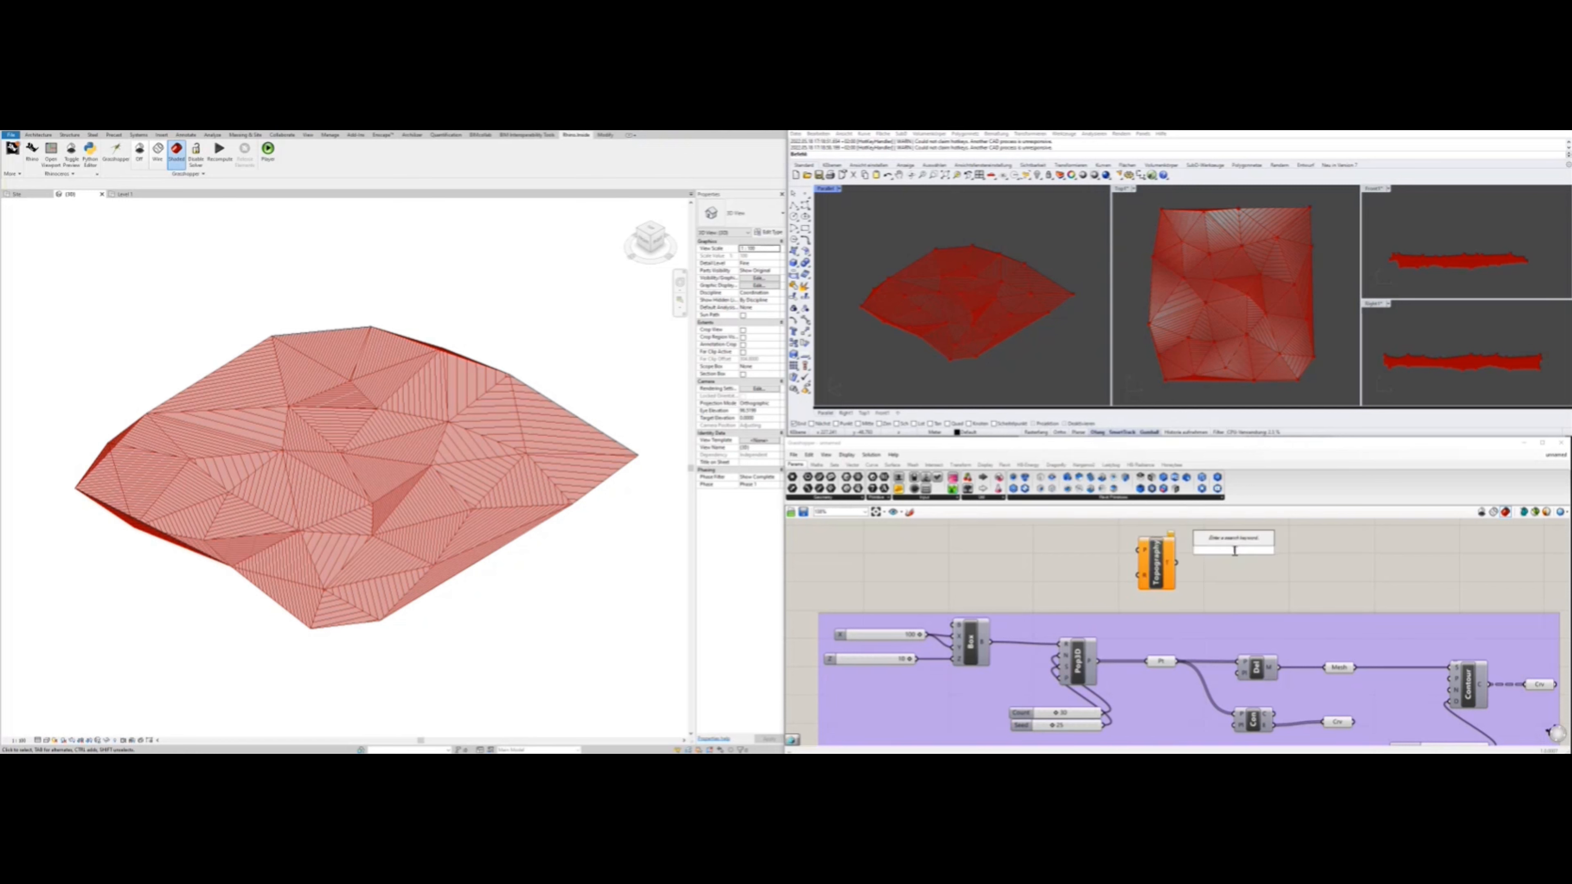
left_click(1236, 520)
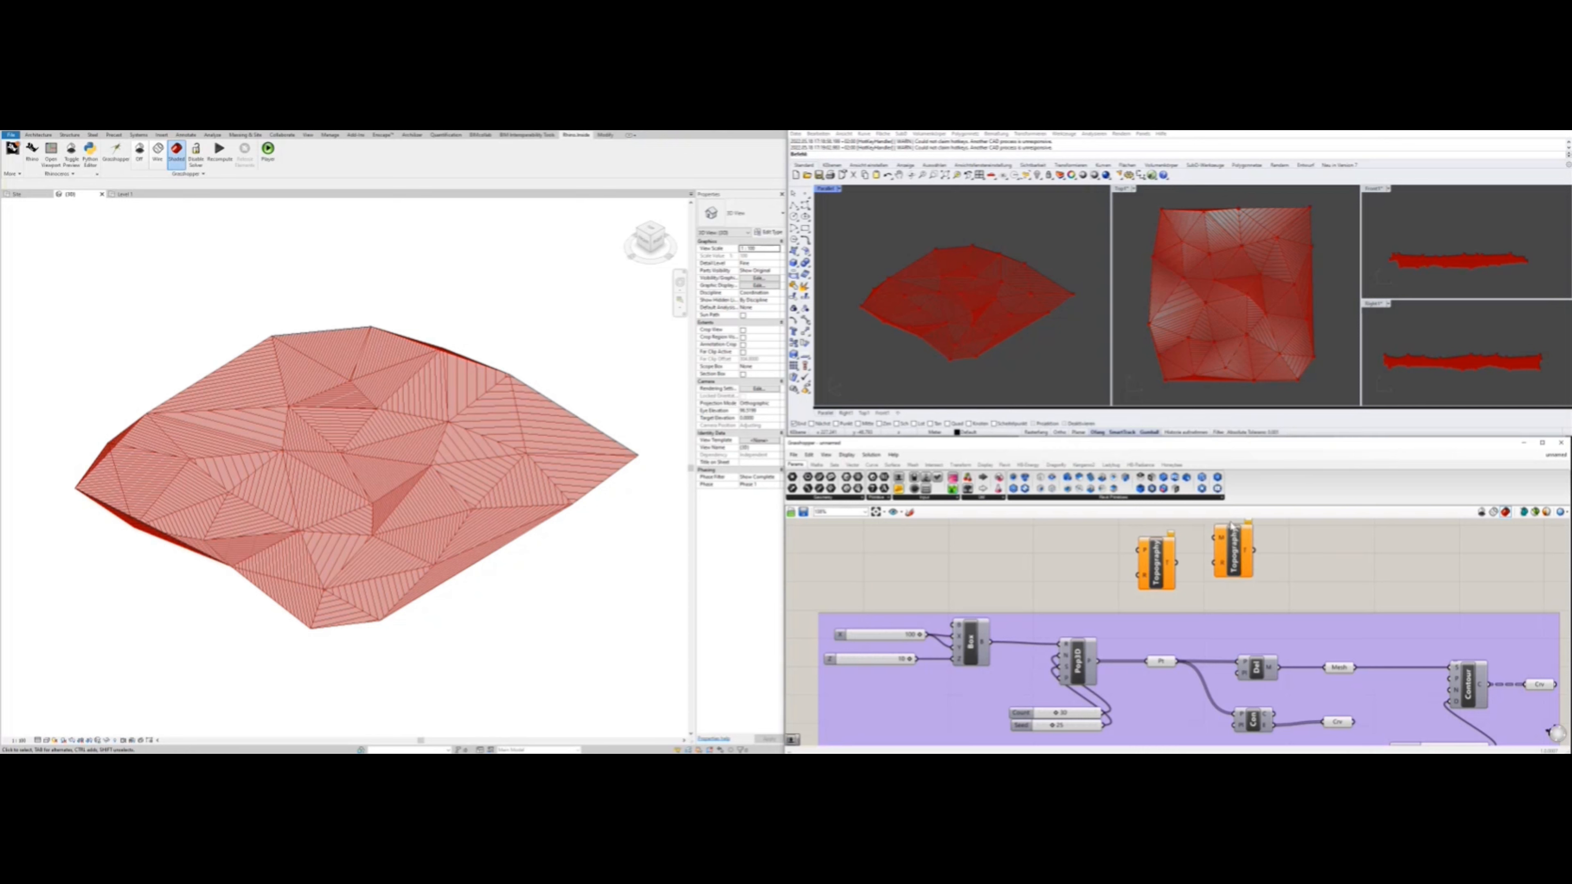
left_click_drag(1235, 550, 1288, 566)
Connect the terrain point parameter to the points-based topography component and turn off the Grasshopper geometry preview
left_click_drag(1159, 564, 1170, 664)
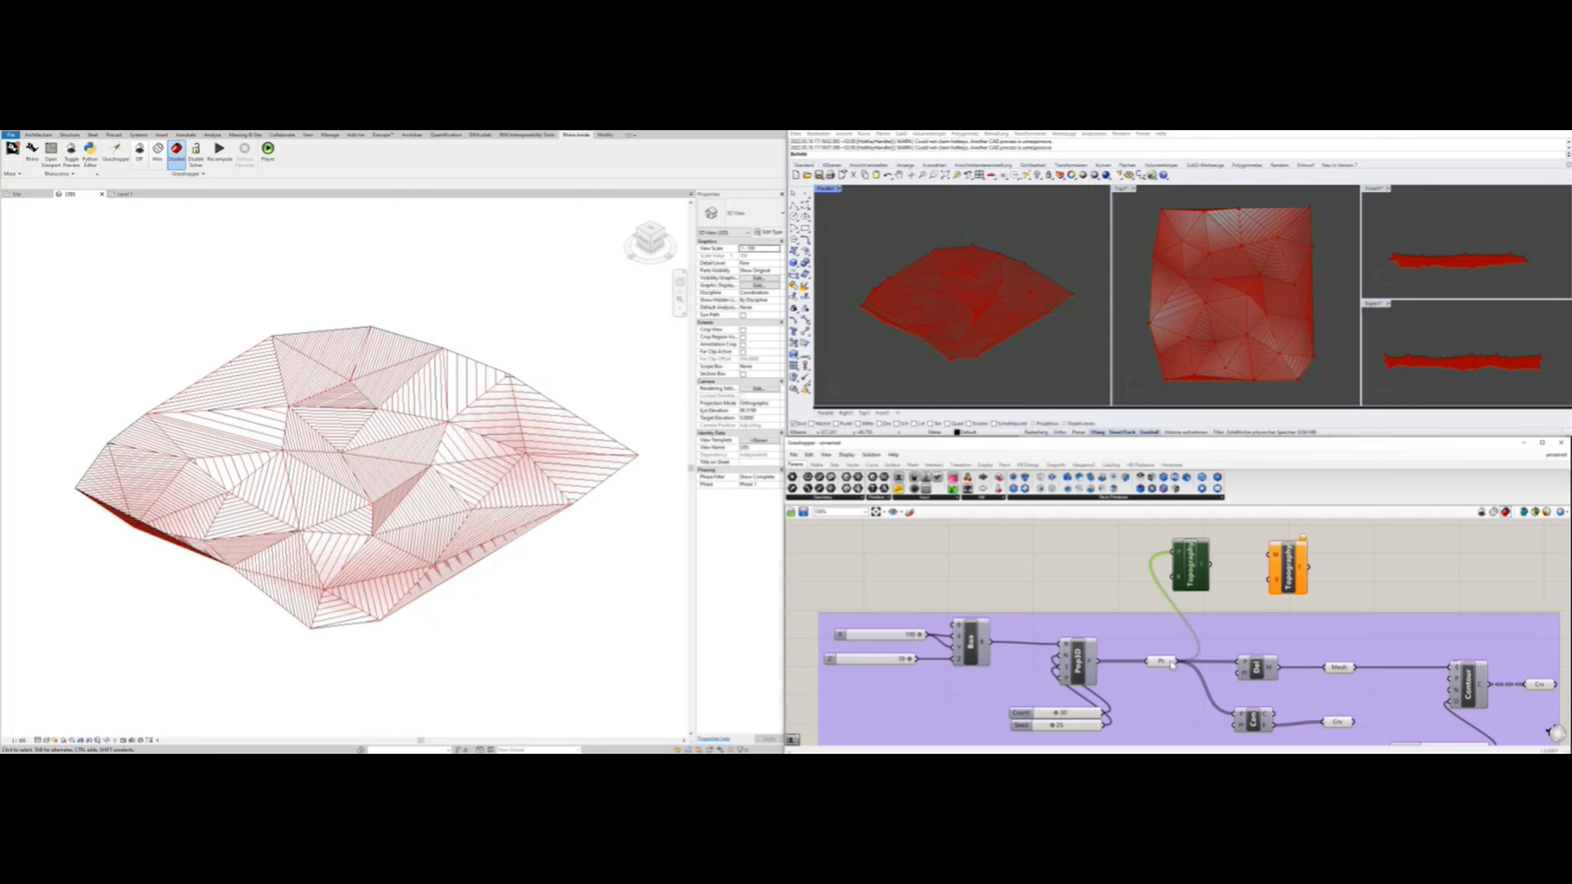
left_click(1126, 570)
left_click(368, 447)
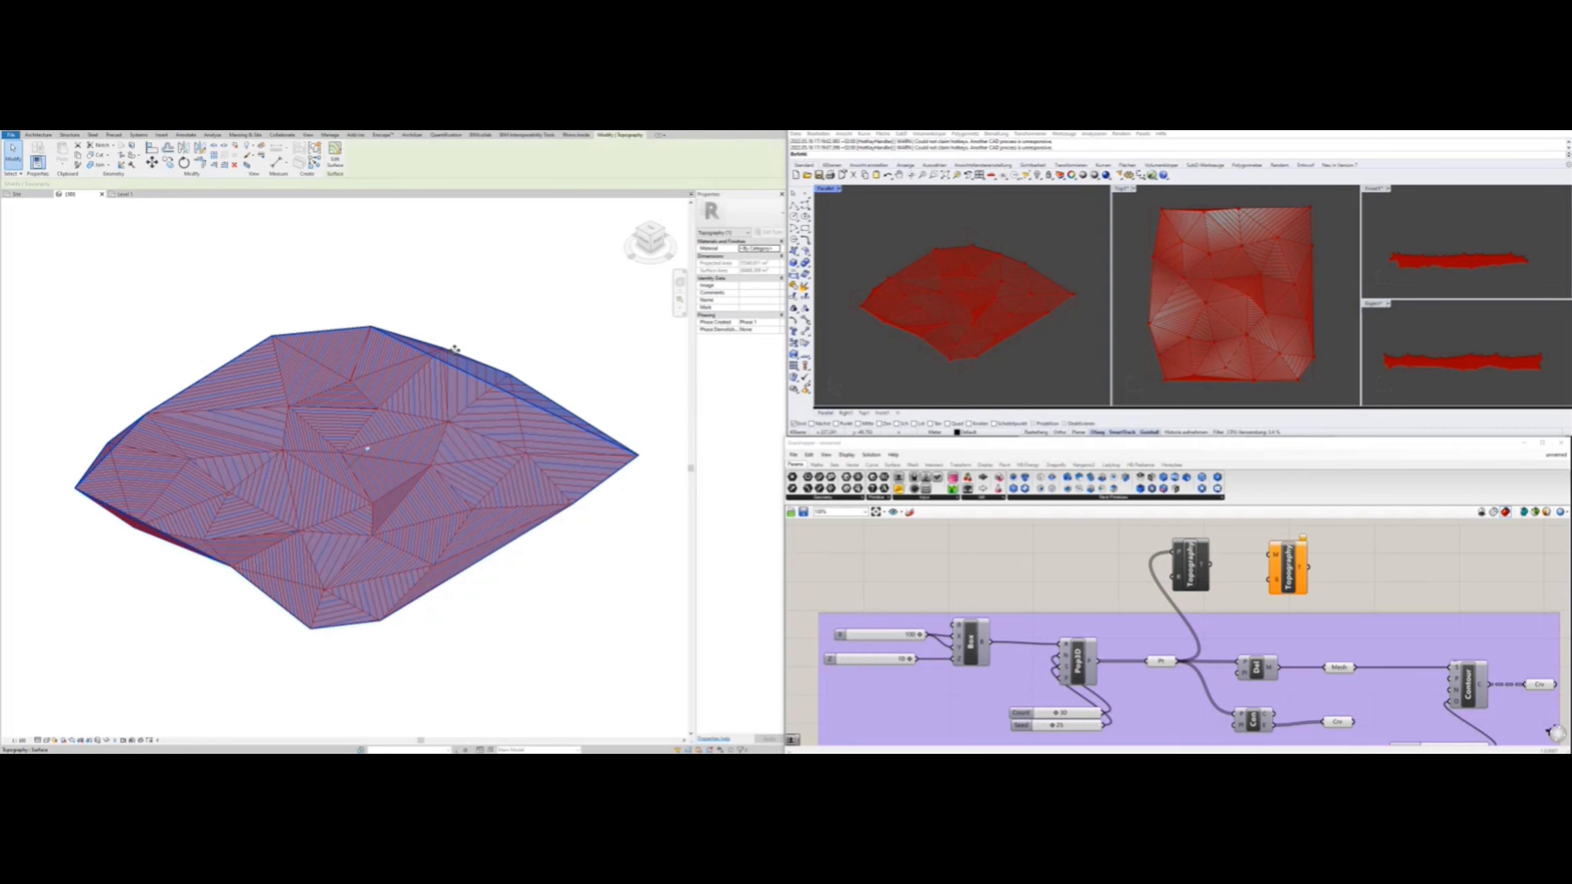
left_click(1536, 512)
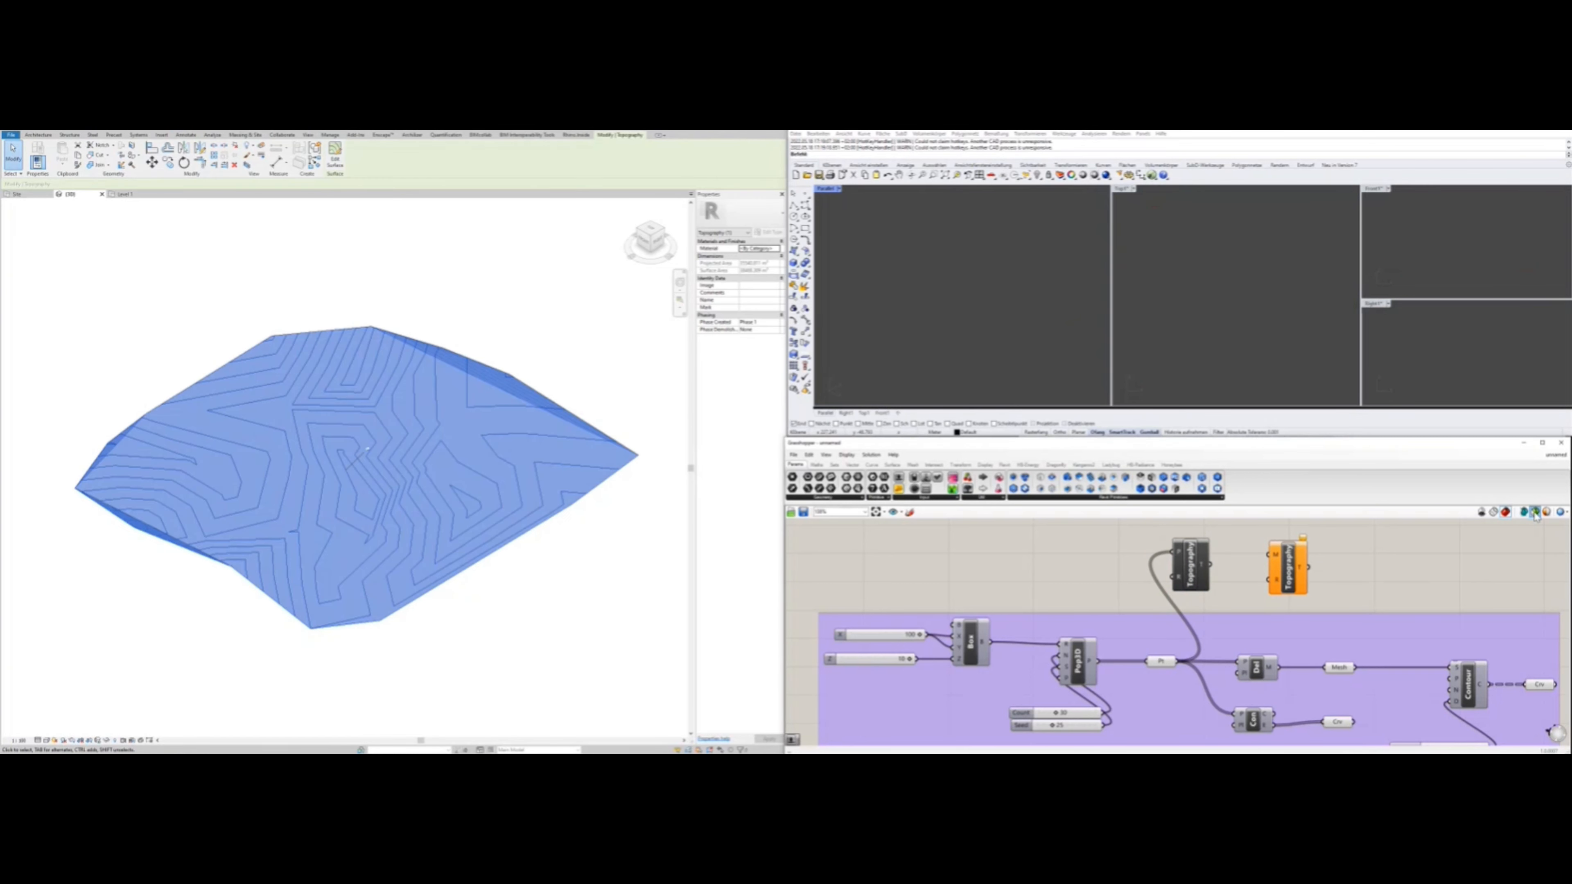
Set a finer contour line interval for the Revit topography in the site settings and apply it
left_click(538, 372)
left_click(541, 392)
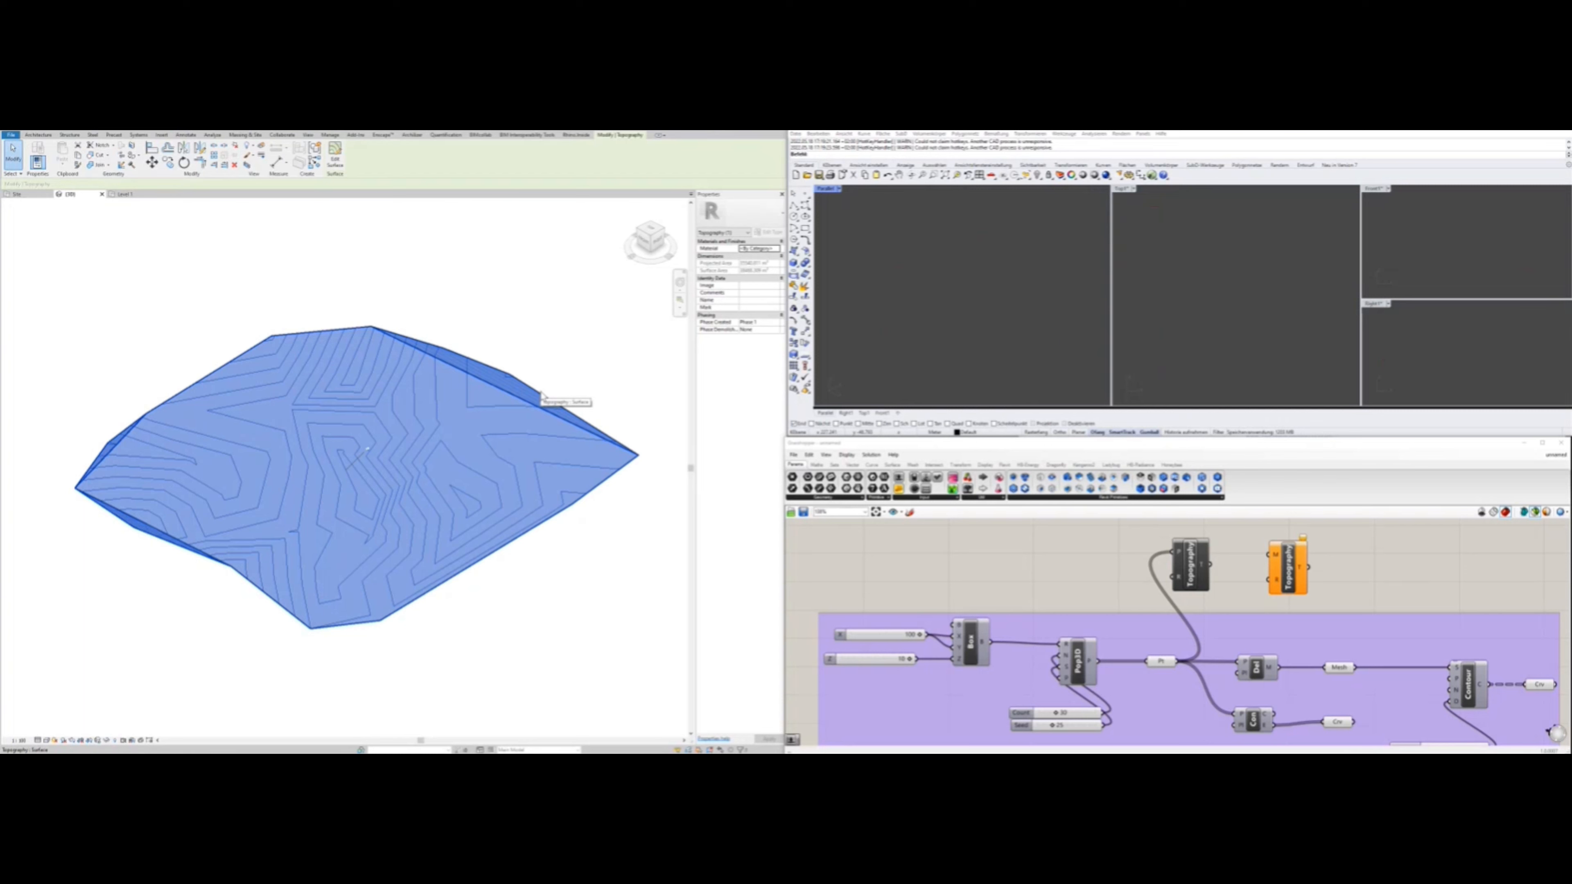
left_click(450, 303)
left_click(379, 329)
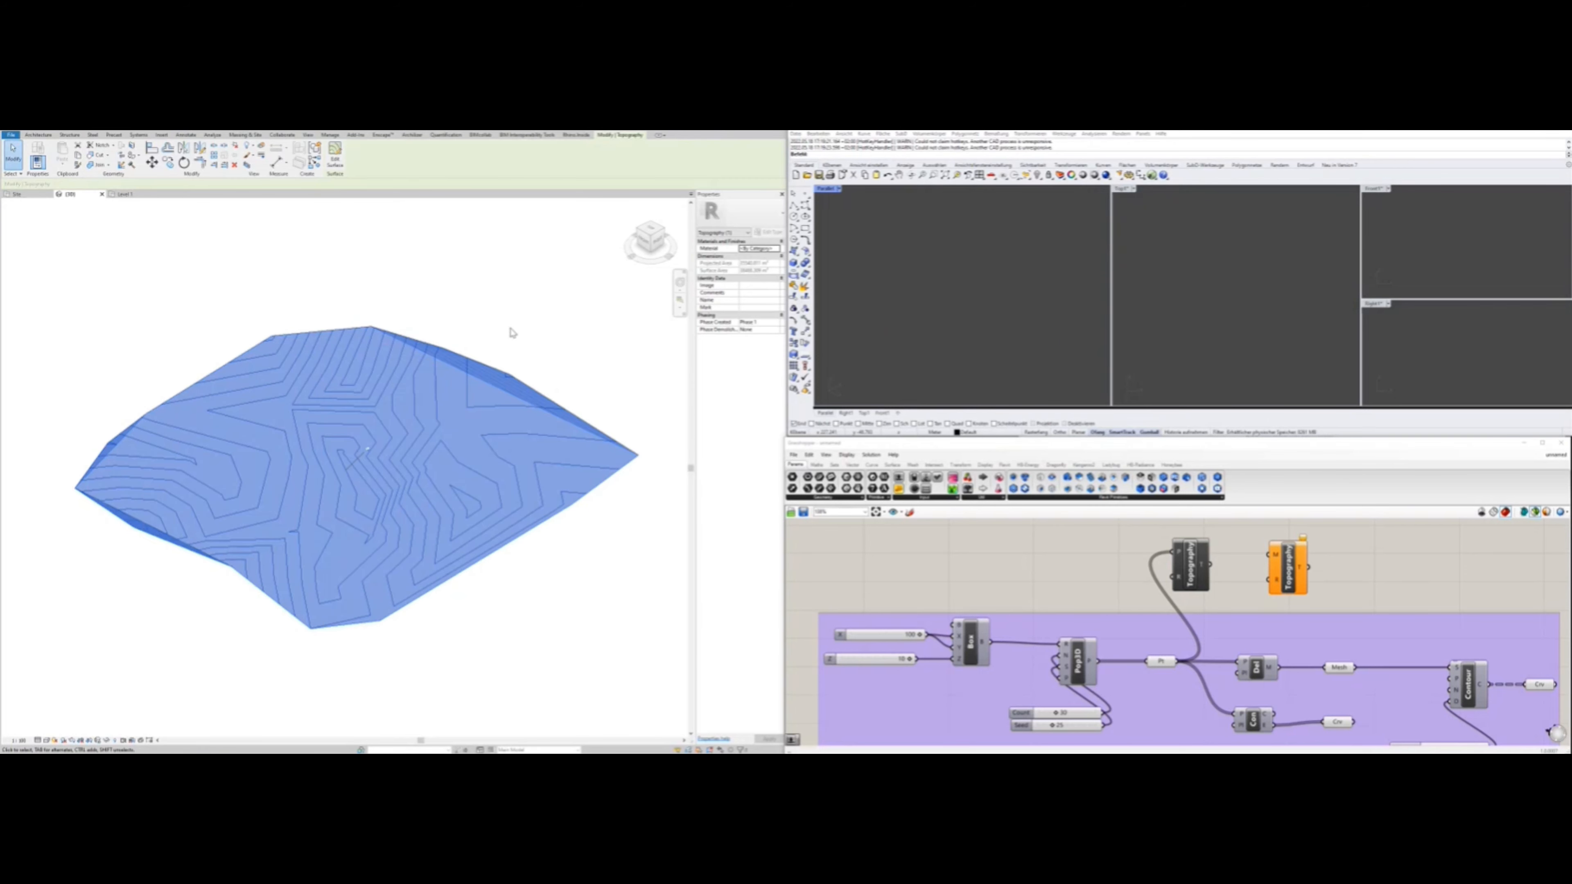
mouse_move(523, 336)
middle_mouse_down("shift")
mouse_move(527, 394)
mouse_move(526, 284)
mouse_move(529, 347)
middle_mouse_up("shift")
left_click(472, 305)
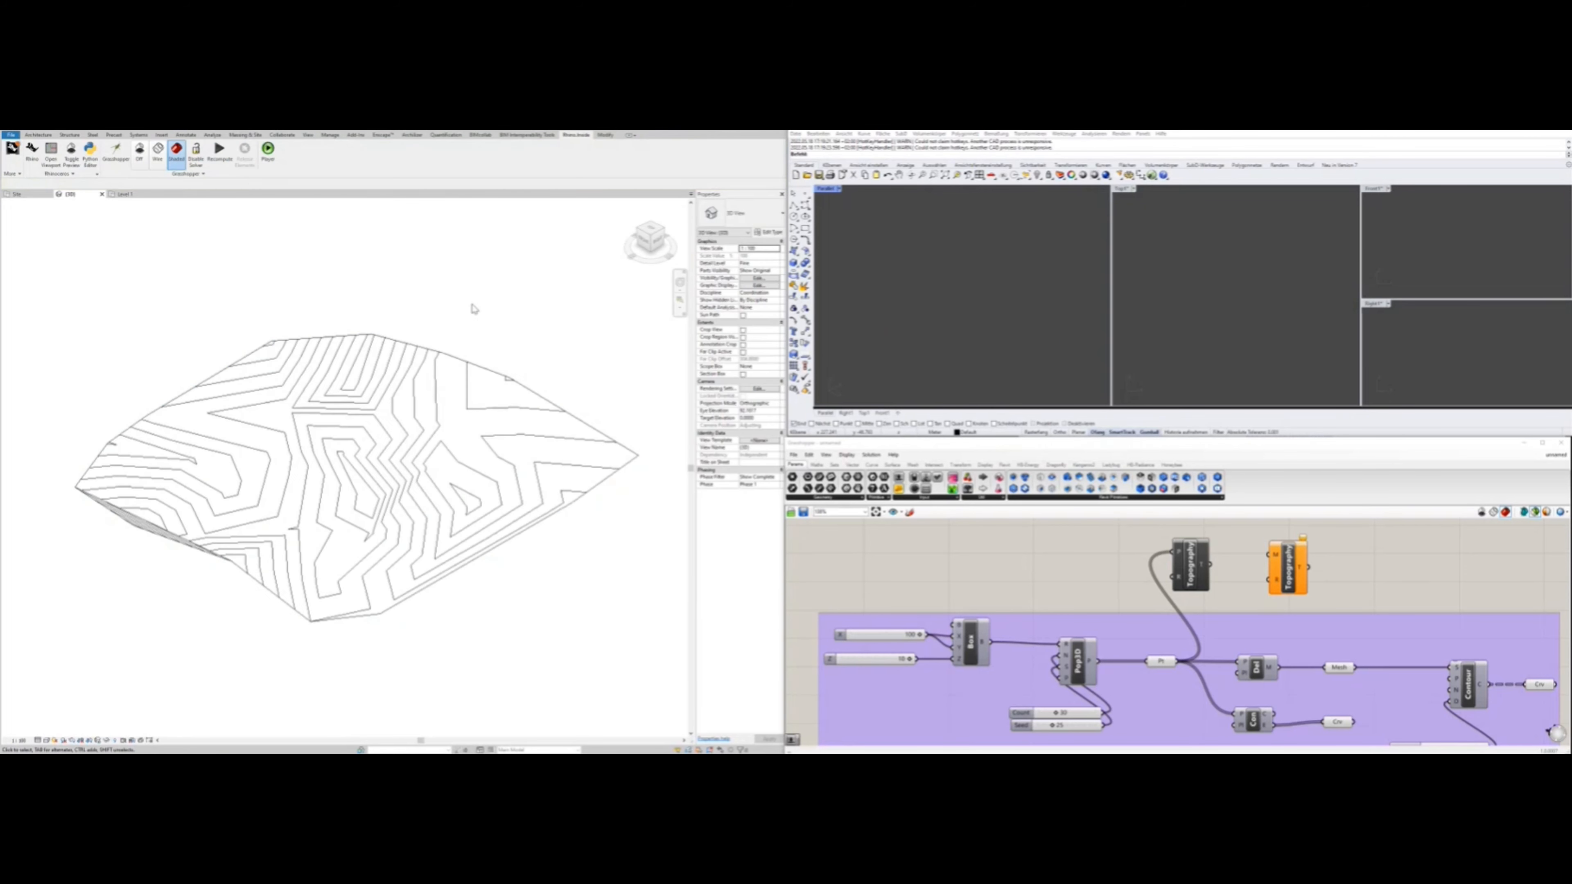
left_click(254, 136)
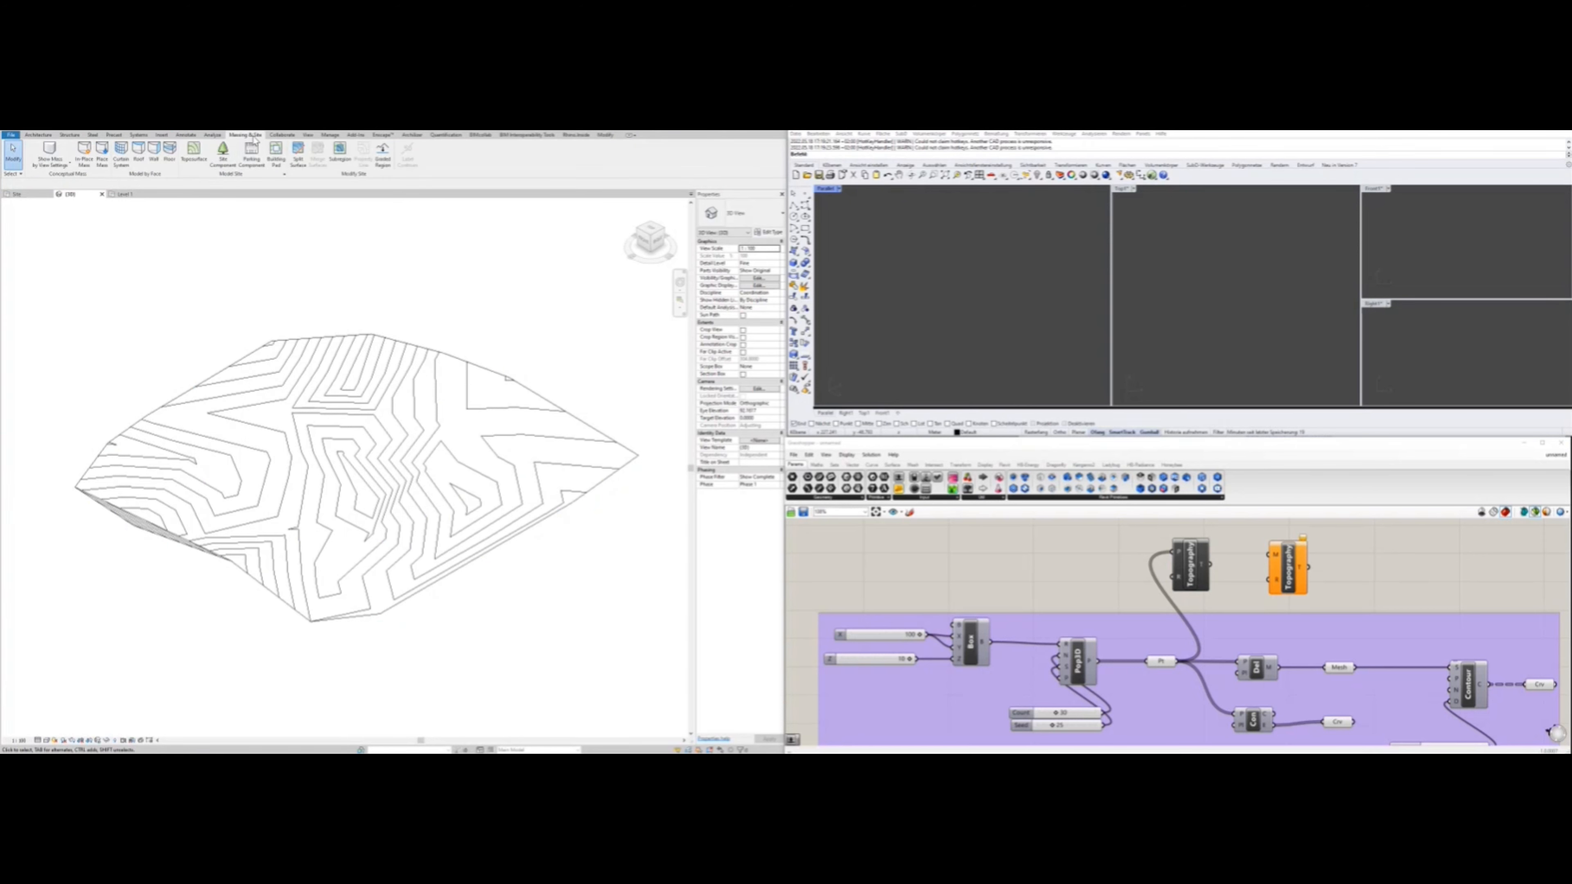
left_click(284, 176)
left_click(829, 473)
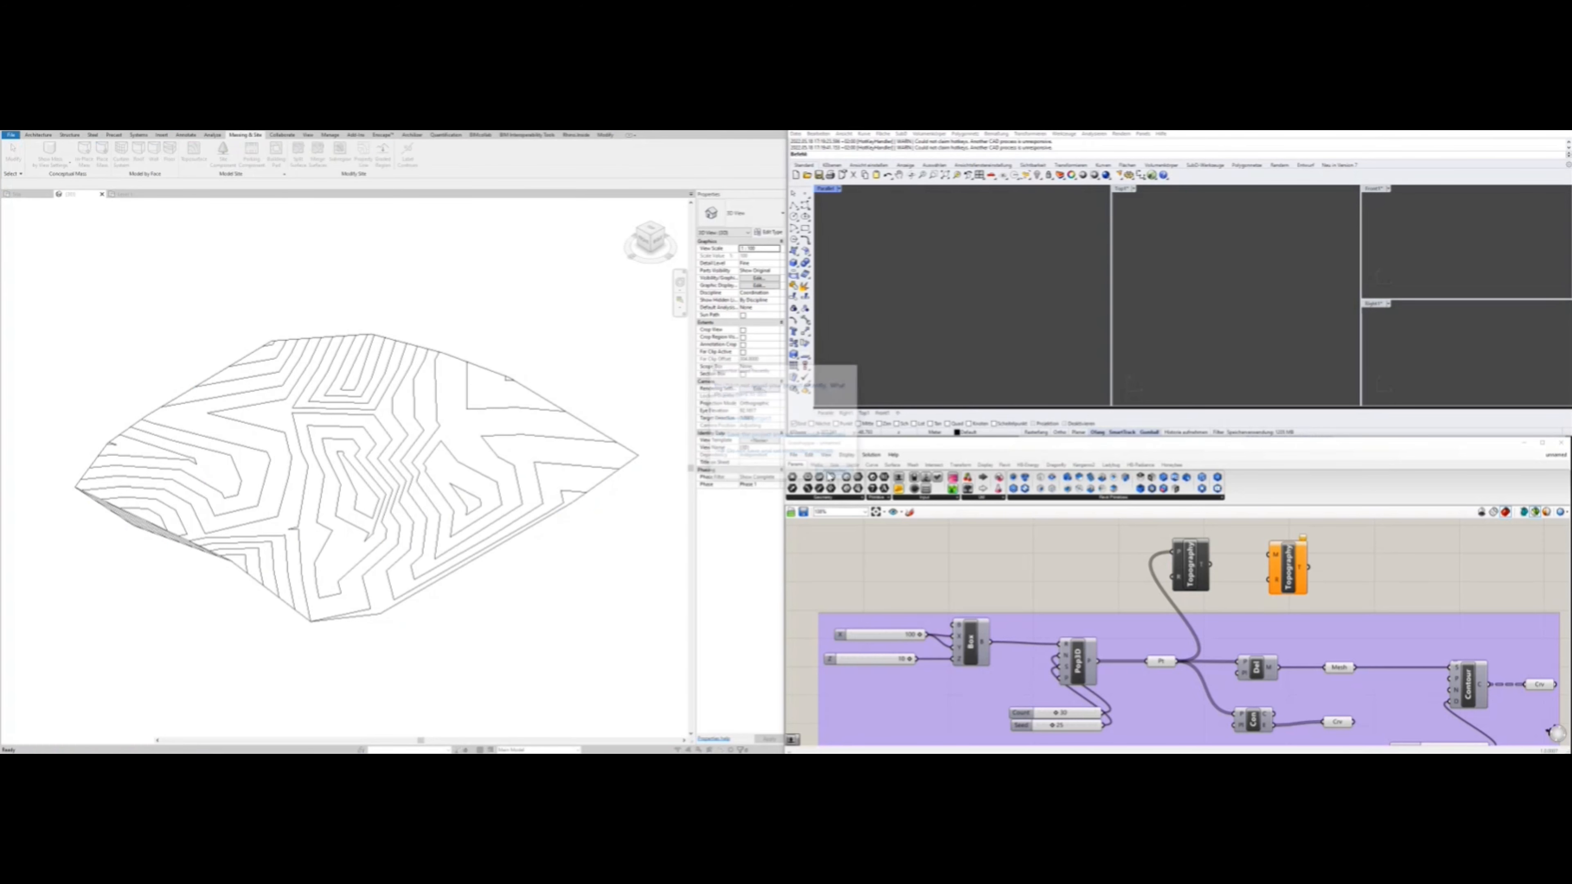
left_click_drag(627, 524, 539, 328)
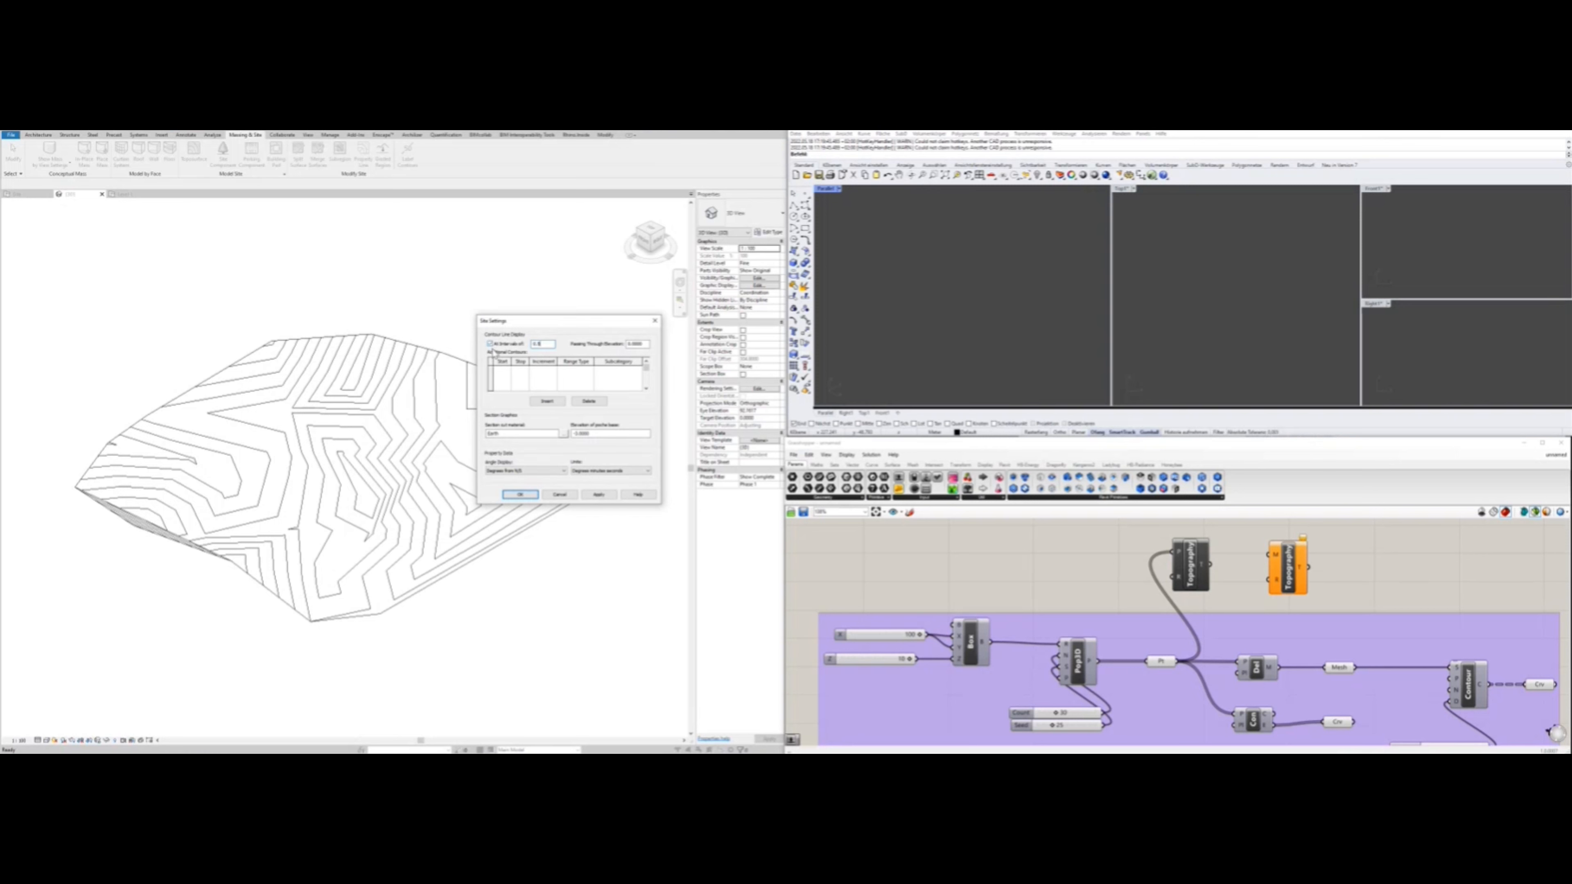
left_click(598, 496)
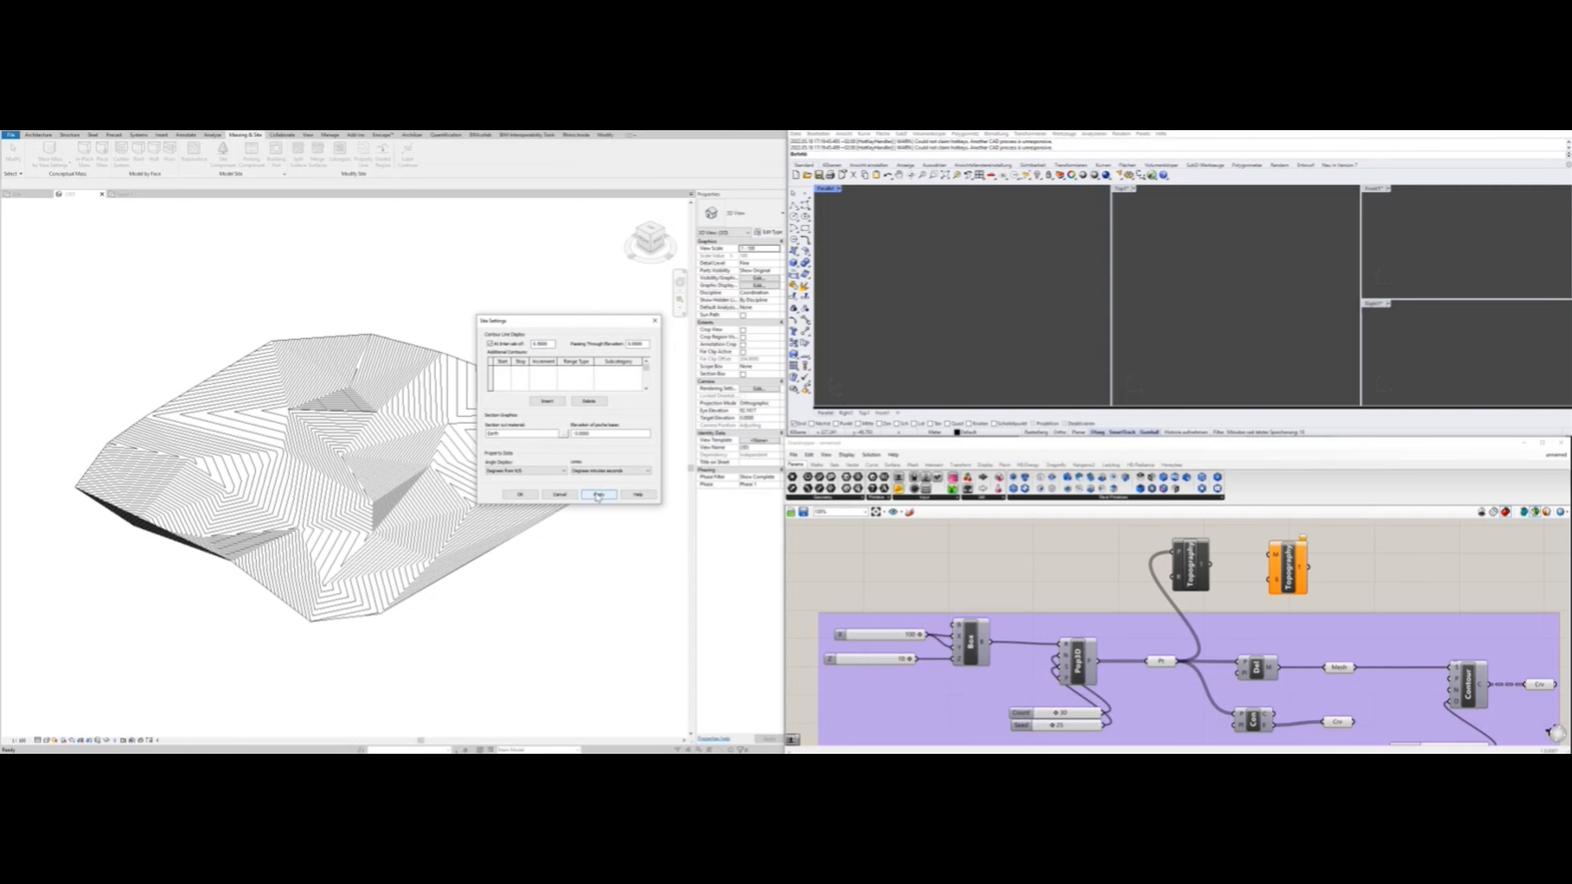
left_click(513, 495)
Switch from the 3D view to the Site floor plan and frame the whole topography
middle_click_drag(502, 439, 536, 380, "shift")
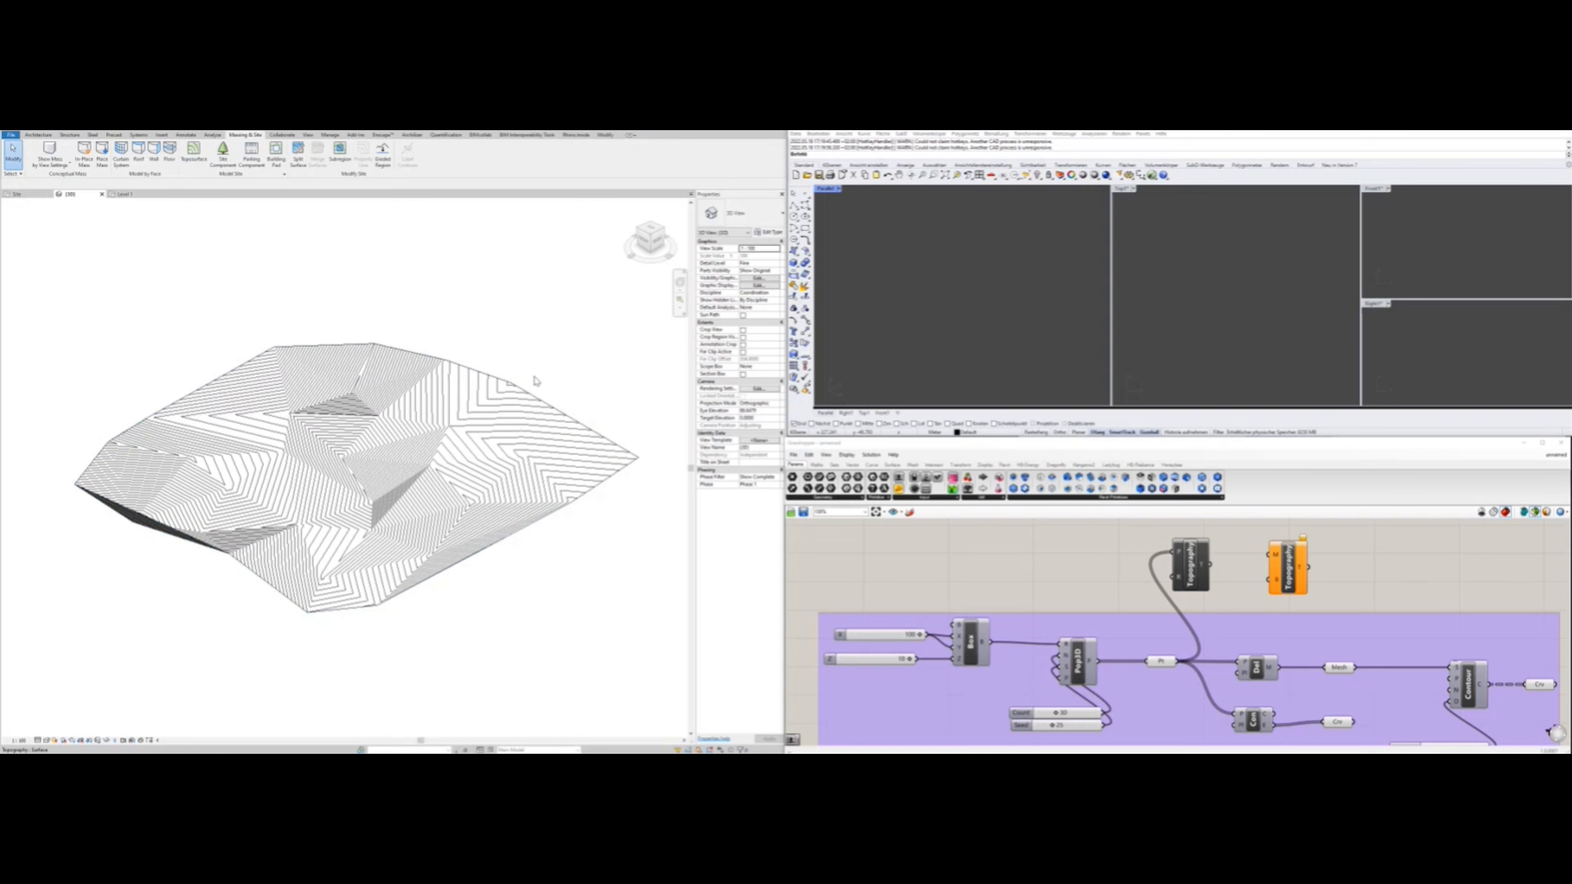
left_click(486, 517)
left_click(503, 572)
left_click(19, 193)
scroll(294, 400, "down", 3)
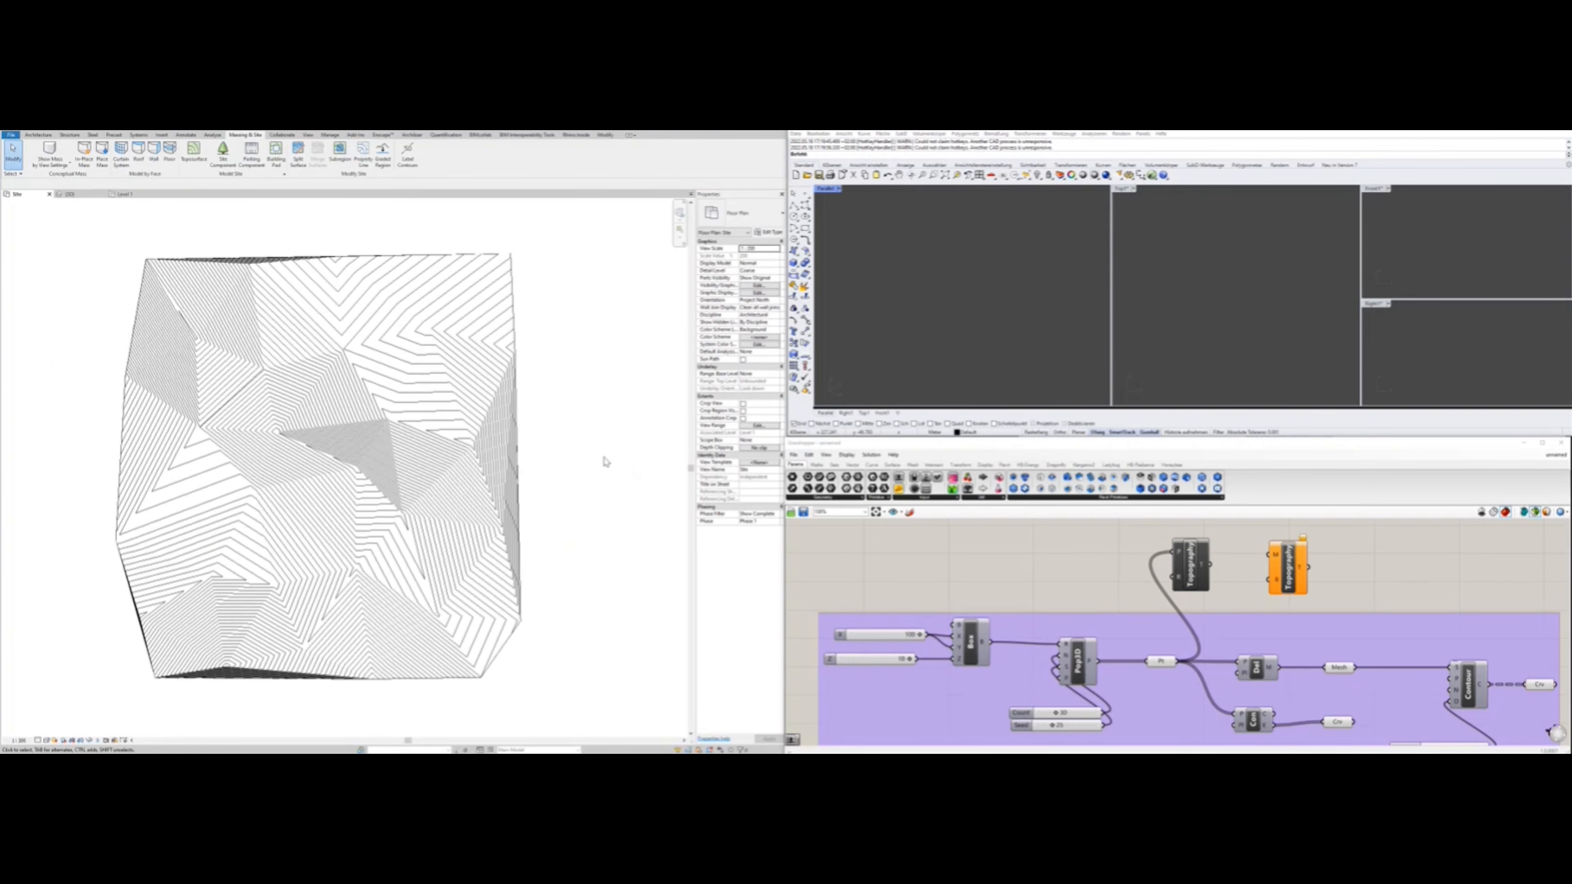
scroll(294, 400, "up", 2)
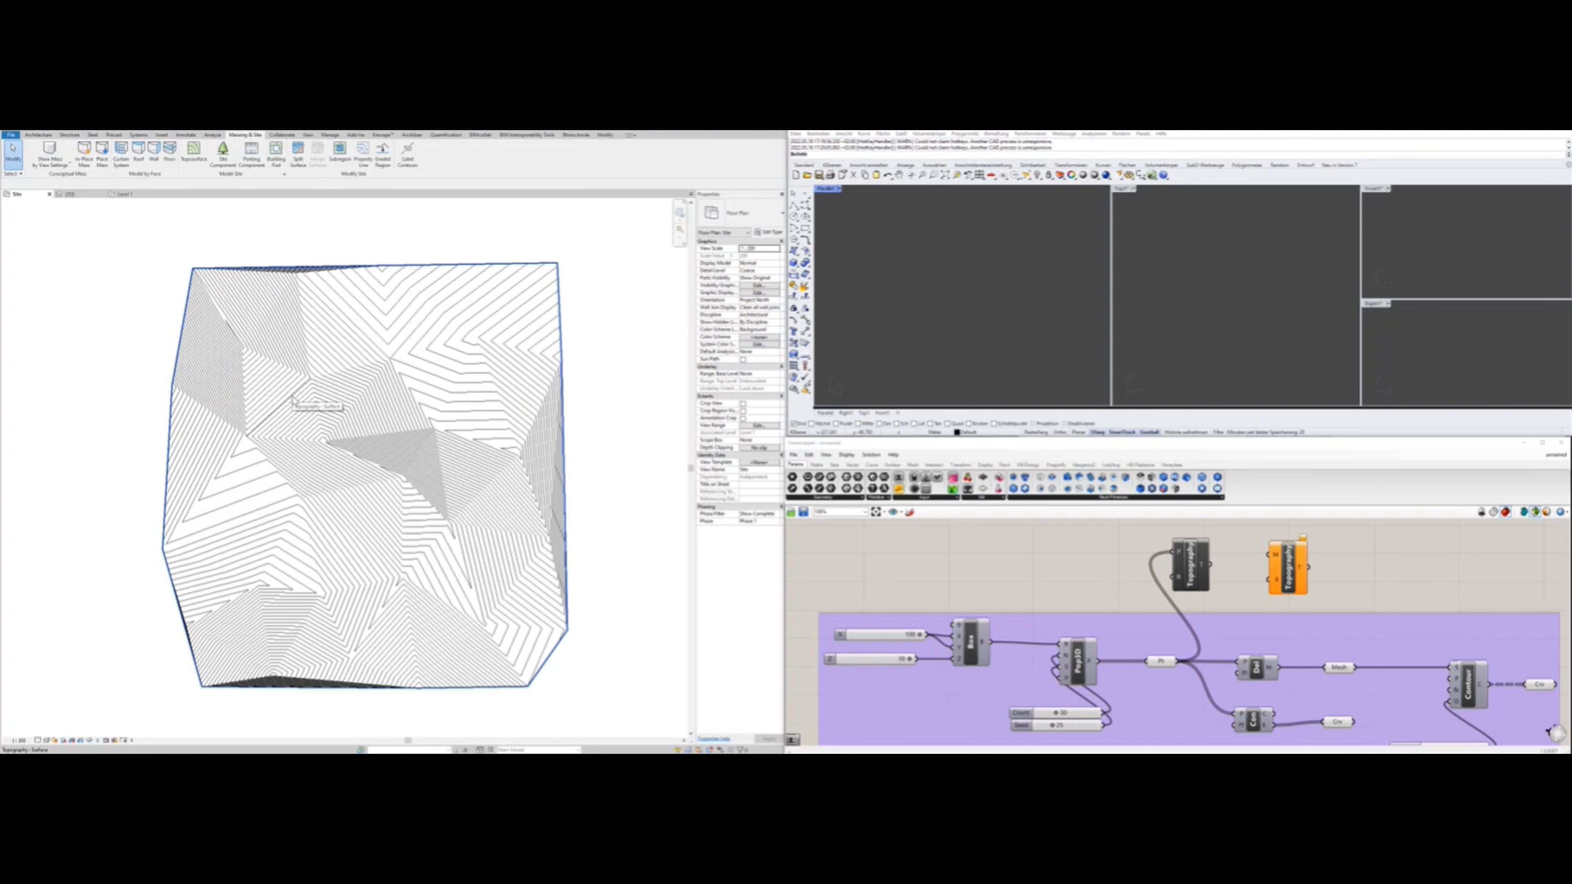
Label the contours along two connected line segments running from the terrain's upper edge toward its centre
left_click(408, 156)
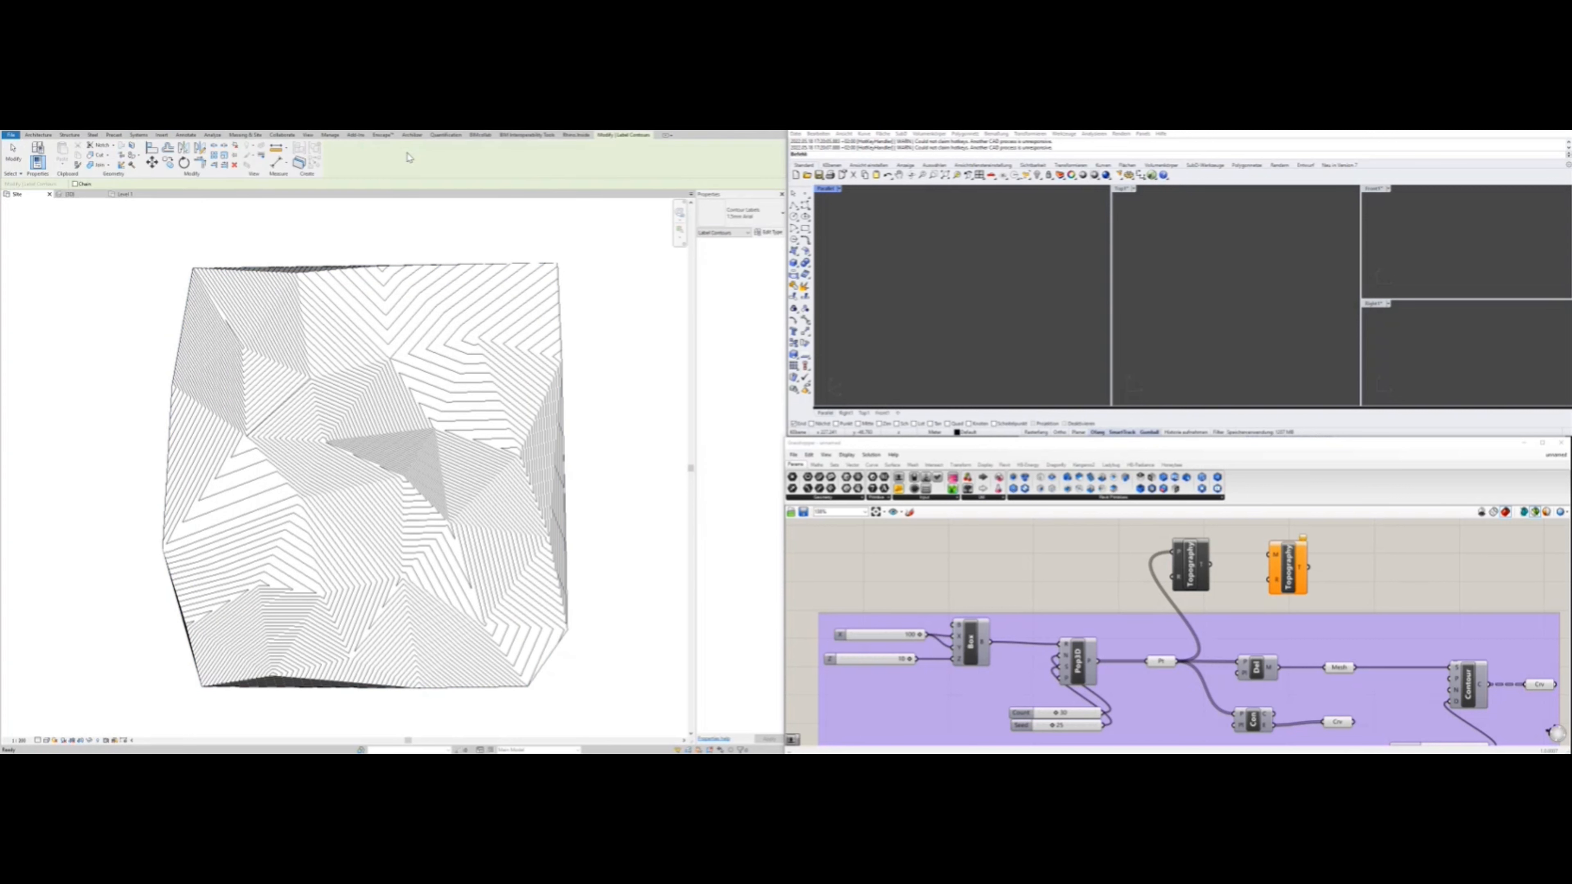
left_click(377, 273)
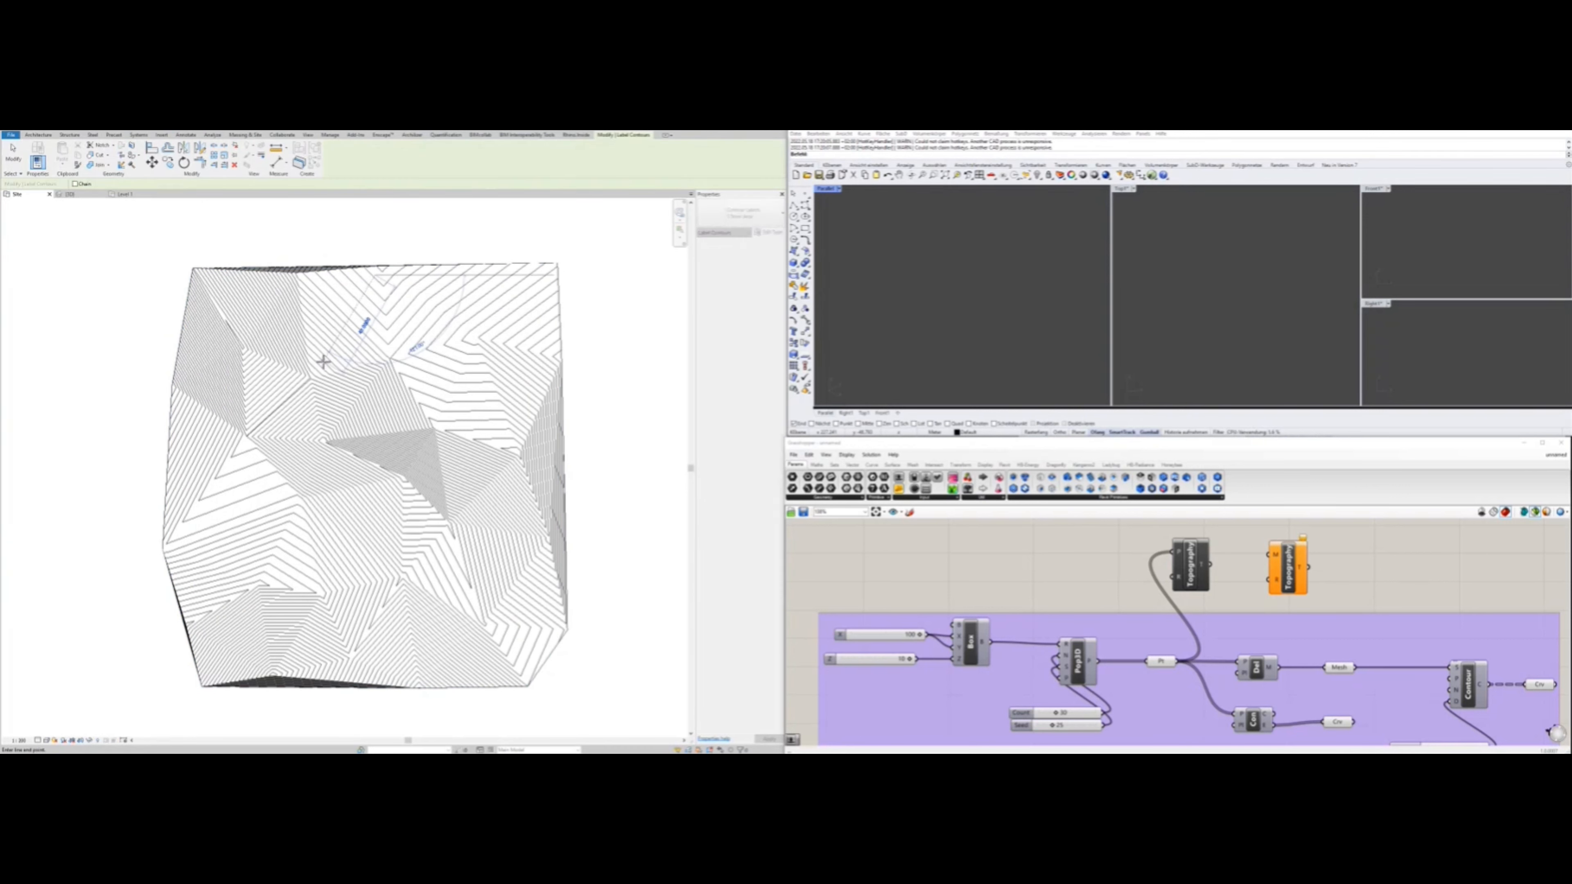
left_click(322, 363)
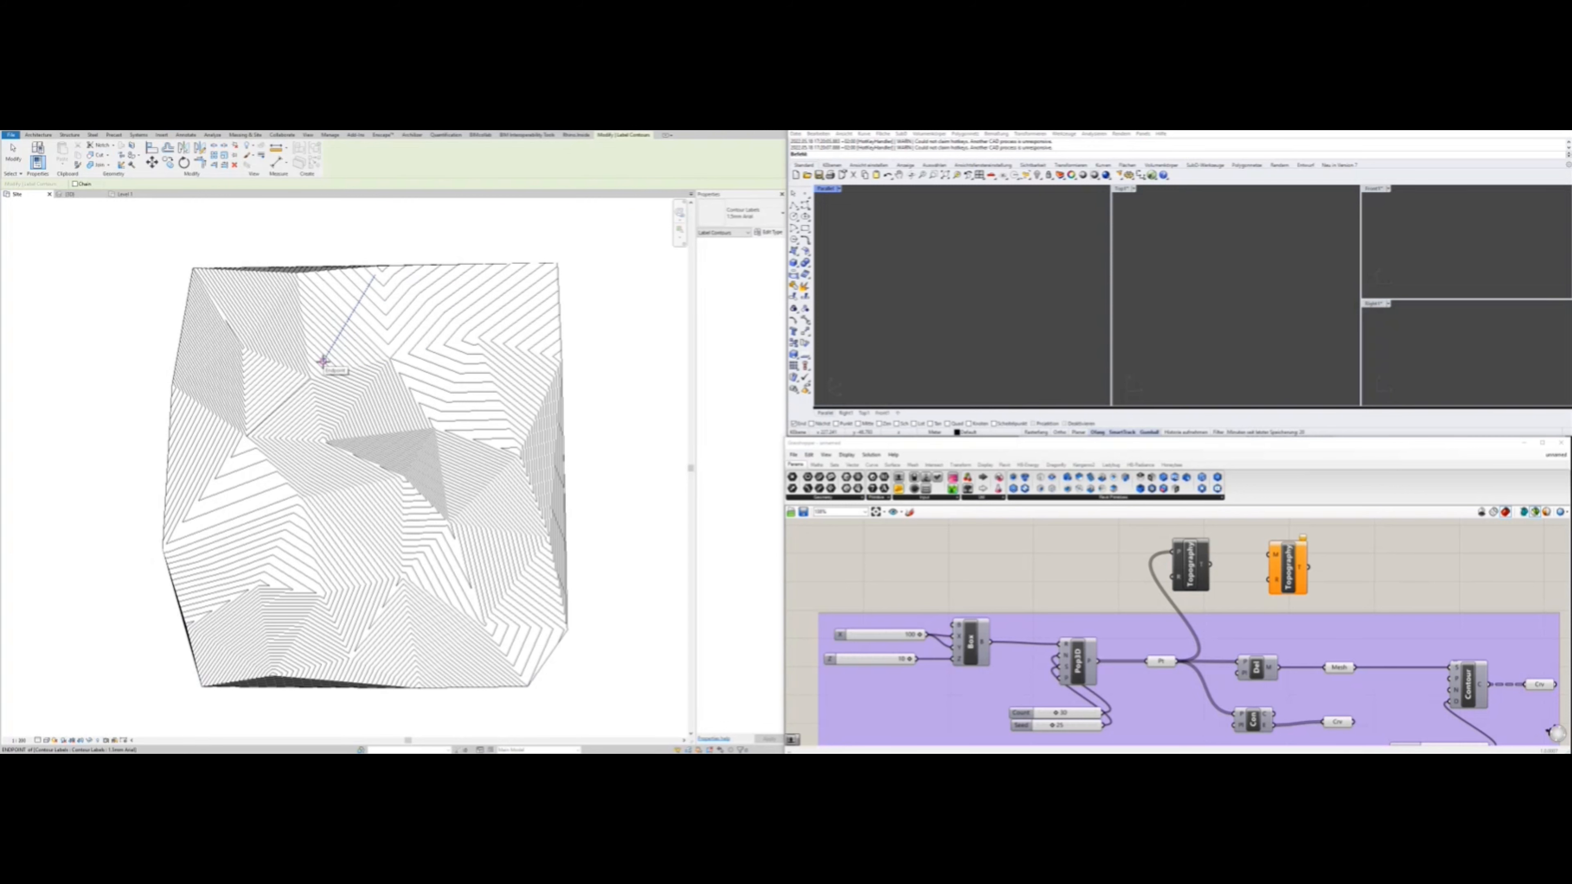
scroll(362, 351, "up", 2)
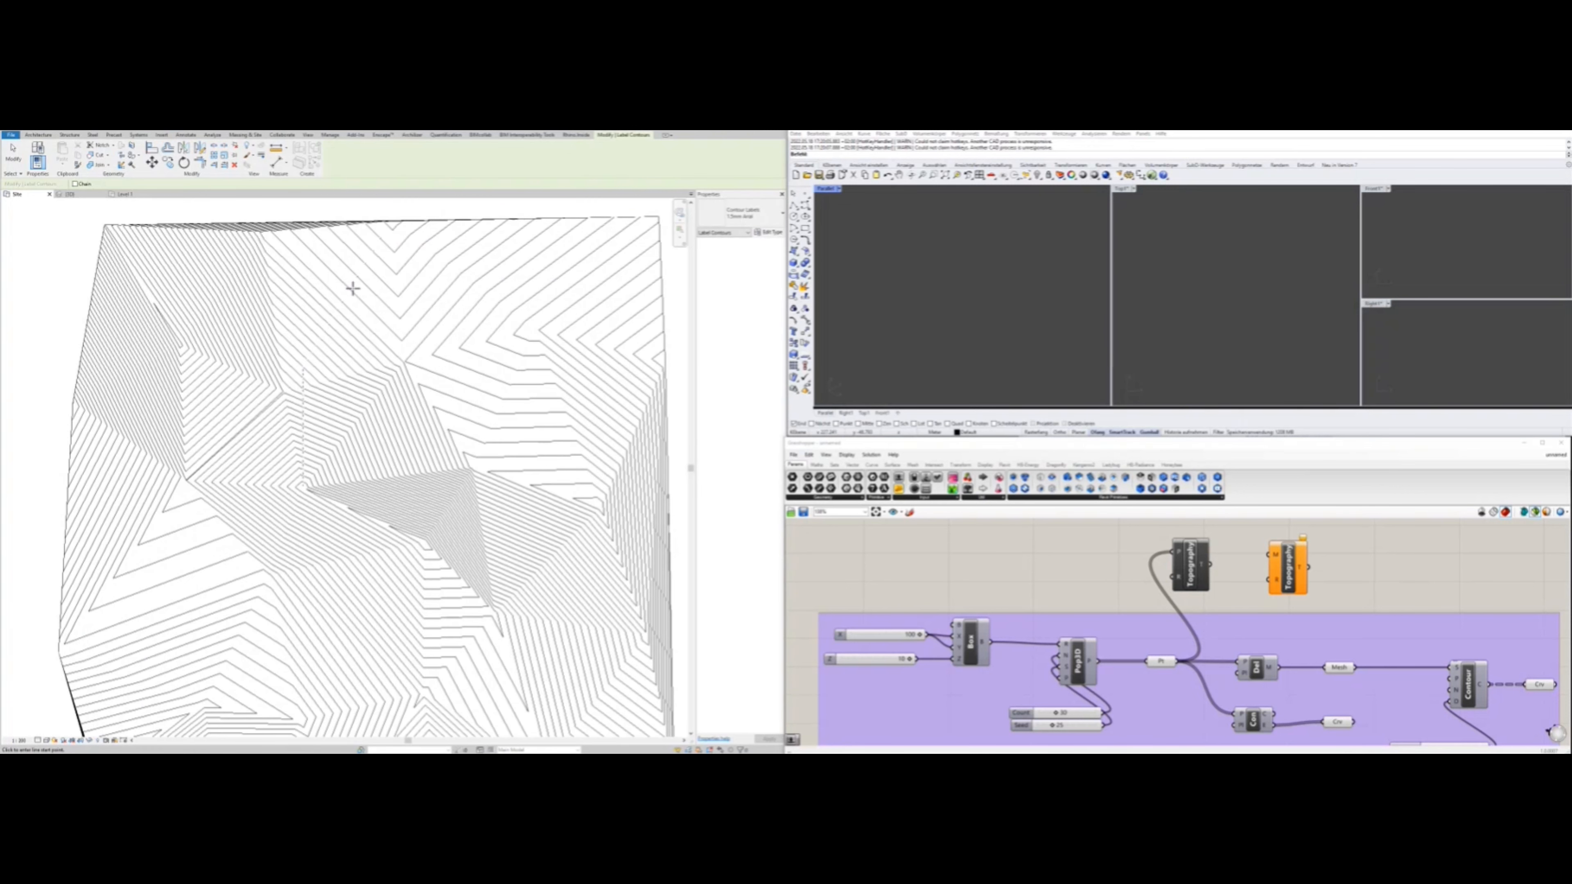
scroll(353, 289, "up", 4)
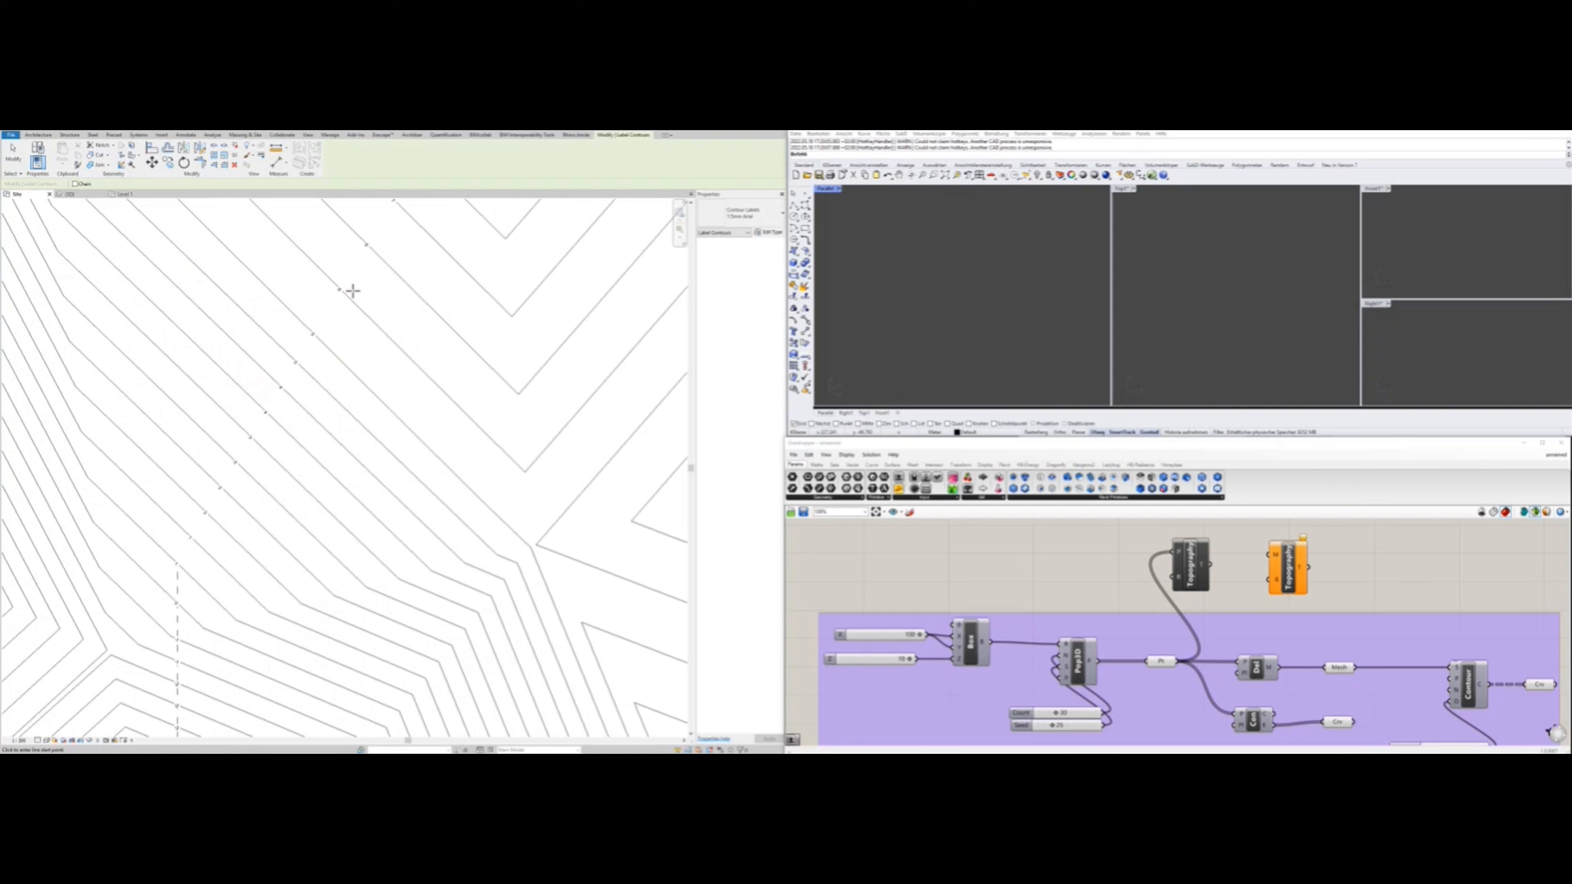
key("Escape")
scroll(335, 301, "down", 2)
Switch both contour label lines to the label type with larger Arial text
left_click(335, 302)
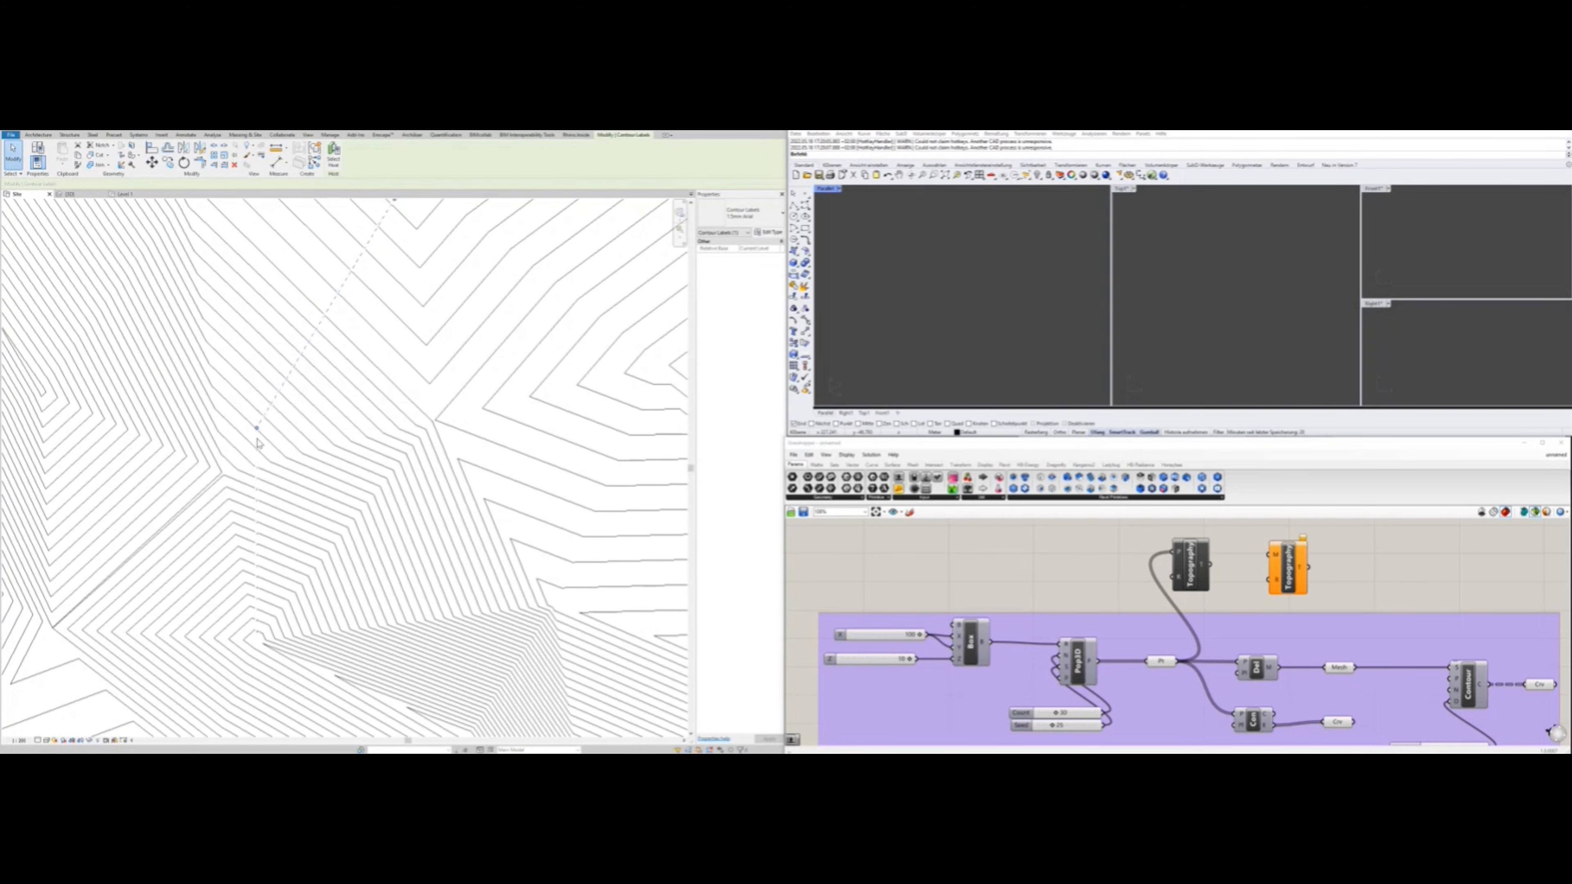
left_click(751, 214)
left_click(736, 257)
left_click(256, 478)
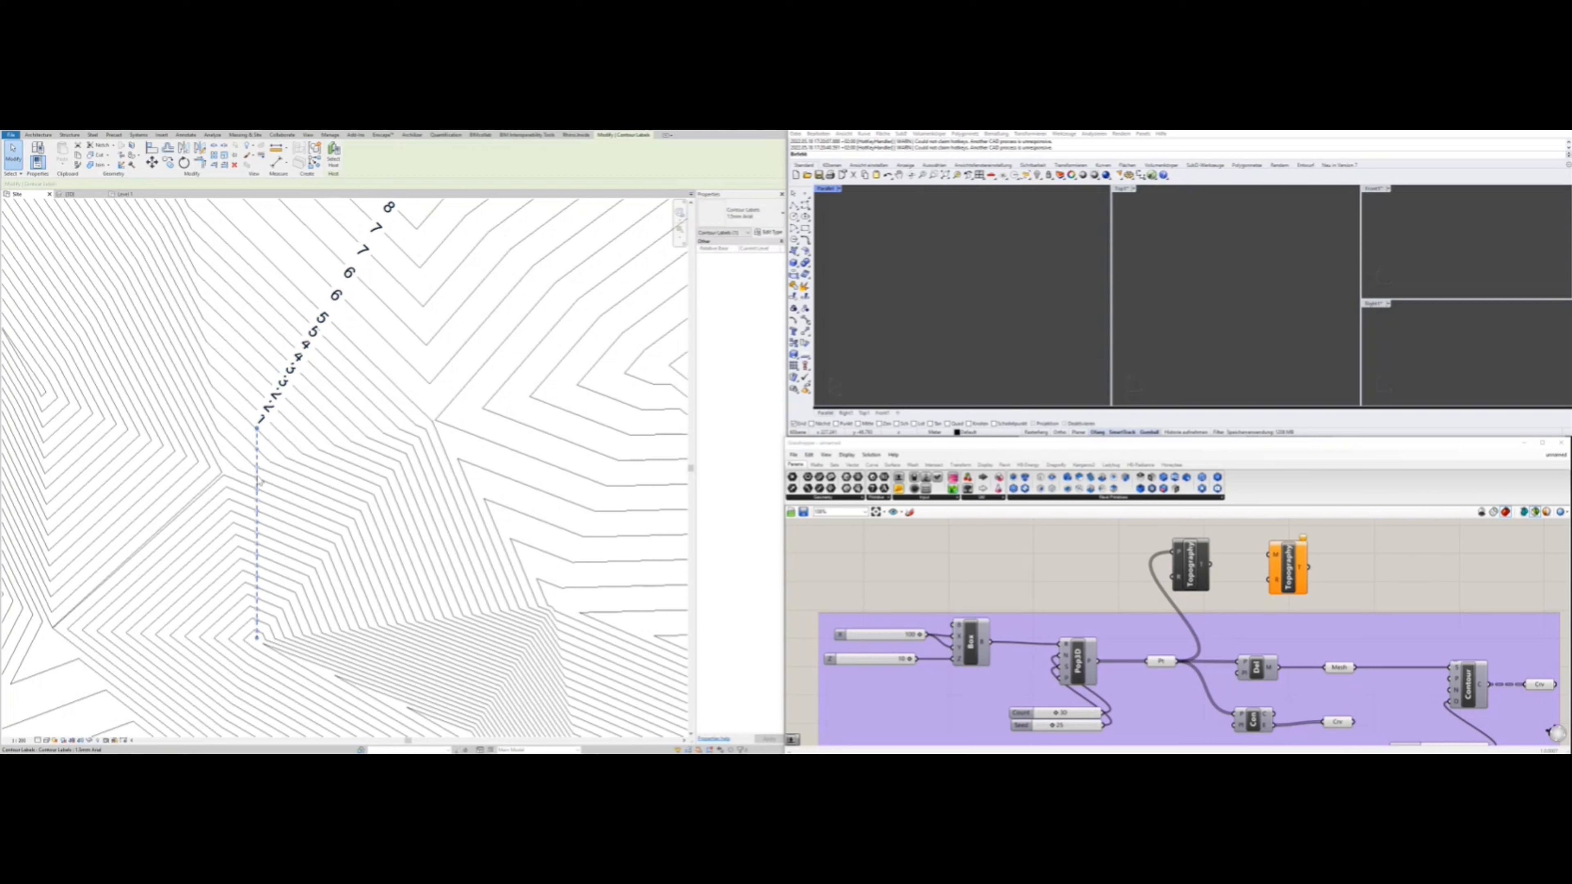
left_click(746, 214)
left_click(736, 257)
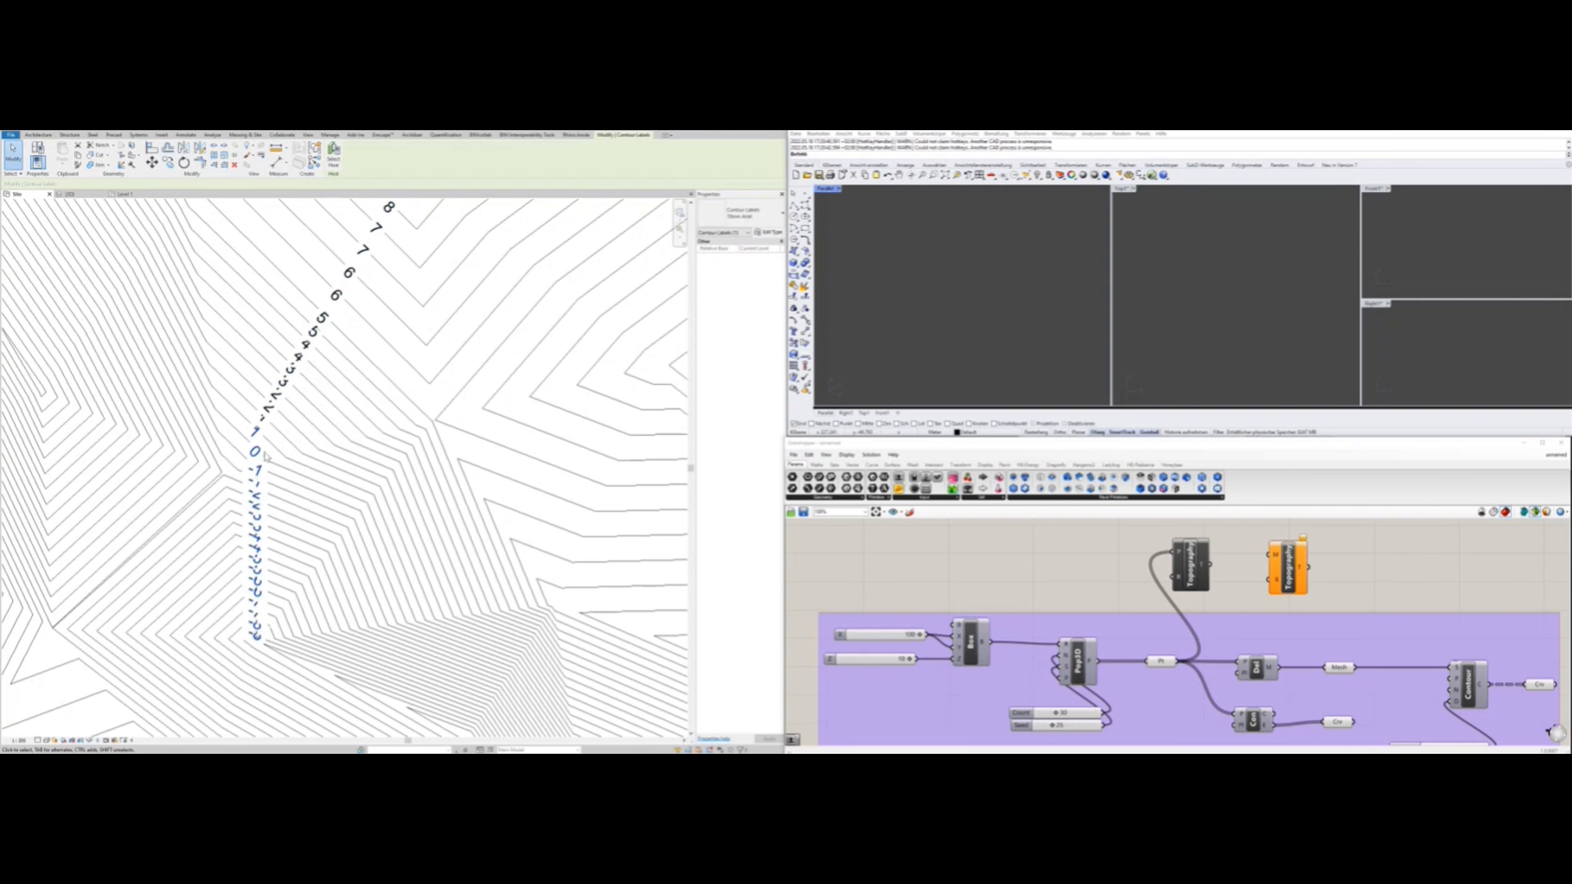
Duplicate the type of both contour label lines and give the new Arial type a smaller text size
left_click(273, 399)
left_click(257, 475, "ctrl")
left_click(768, 232)
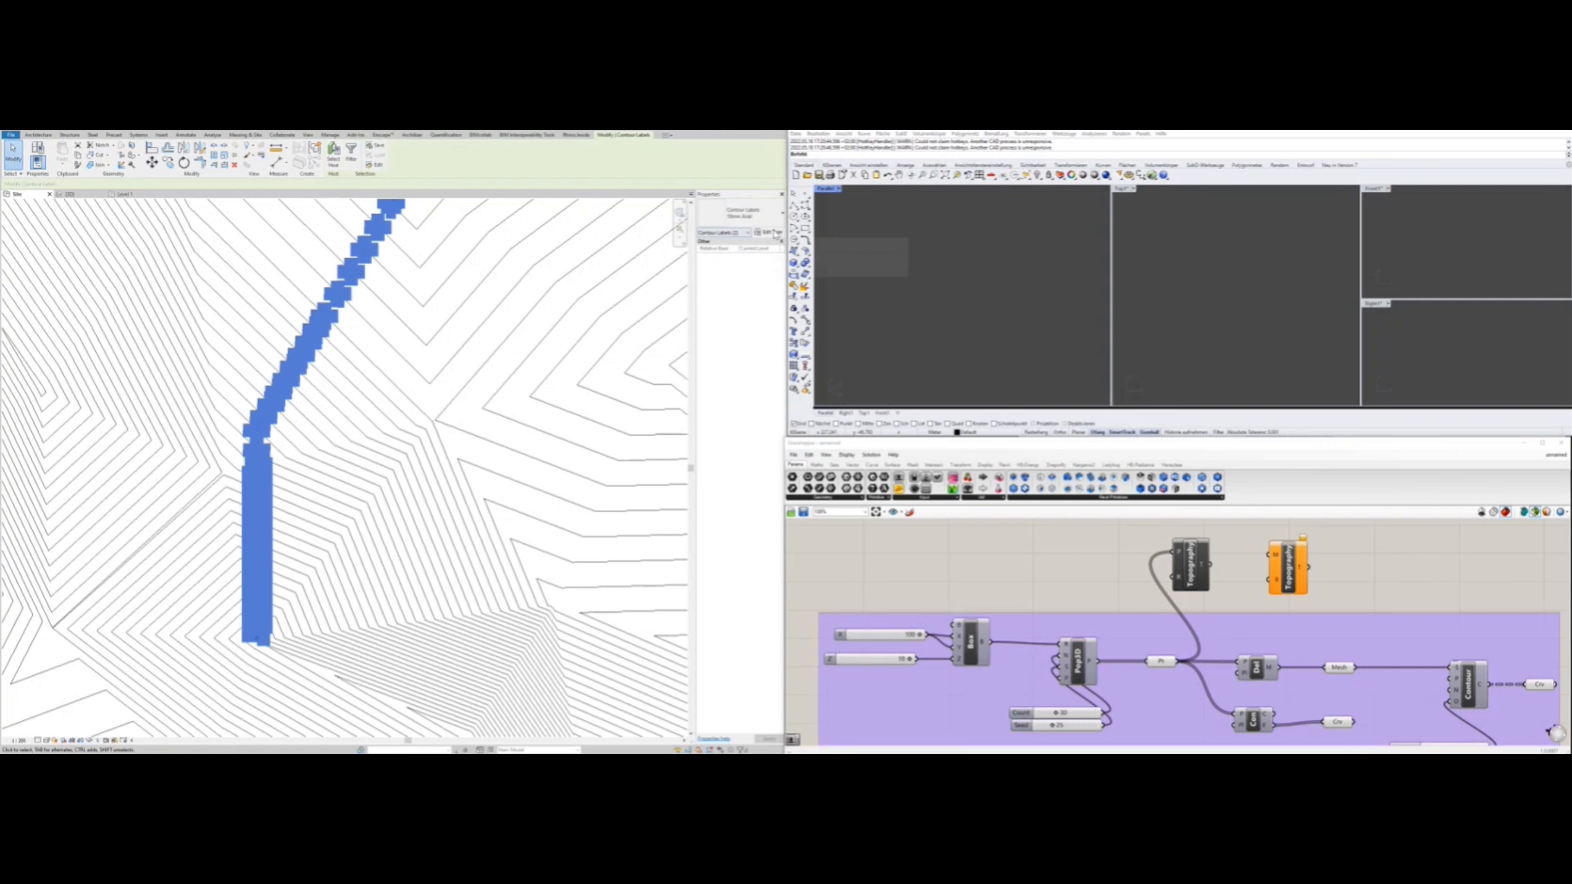
left_click_drag(811, 263, 439, 240)
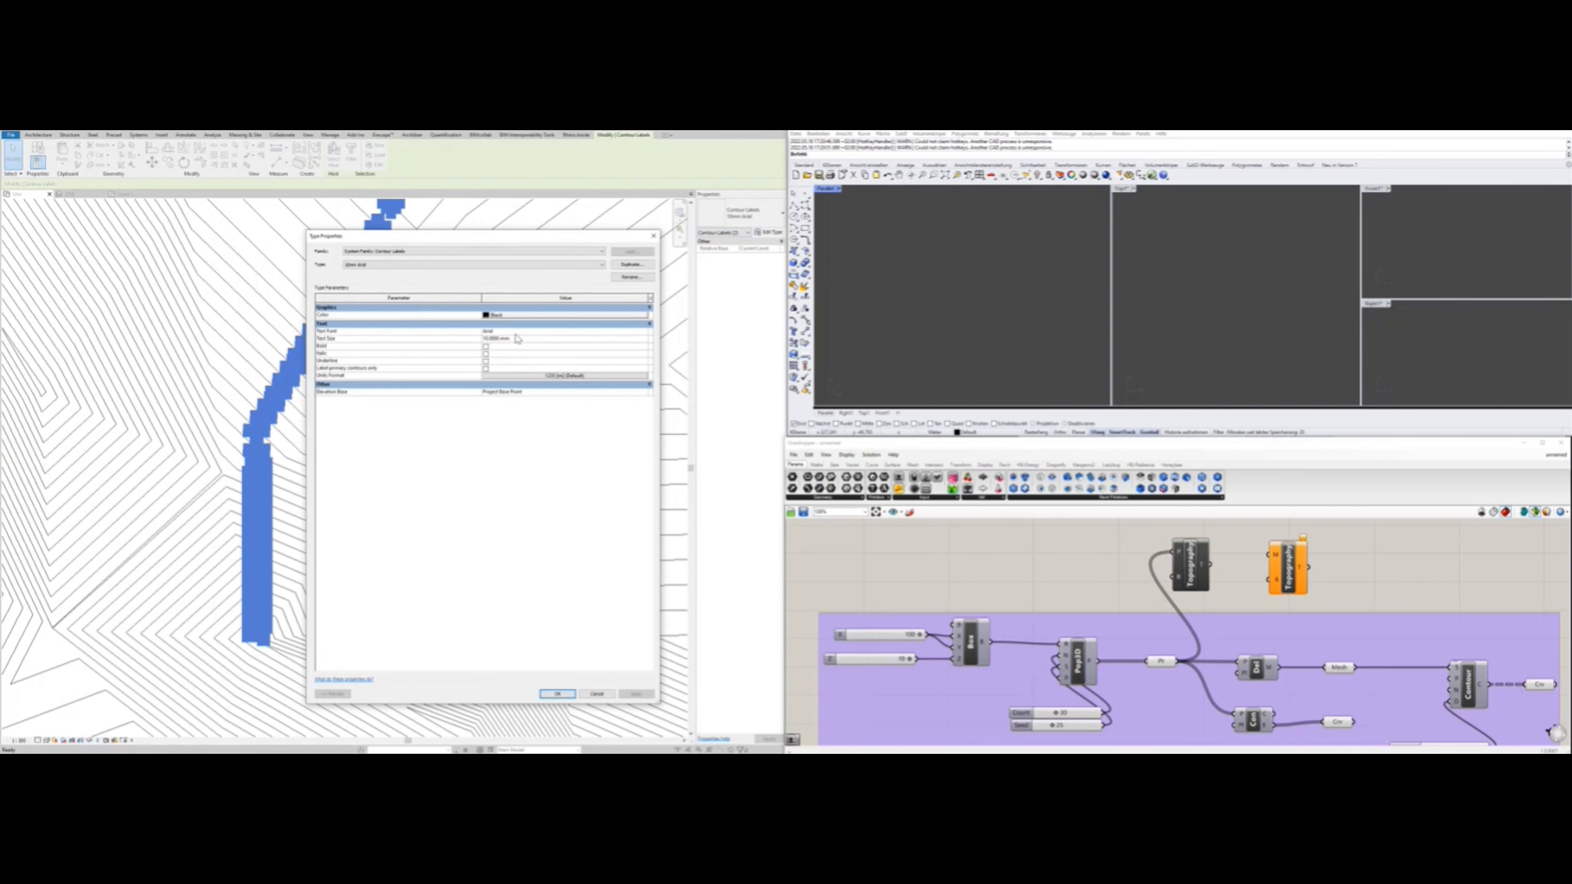
left_click(632, 265)
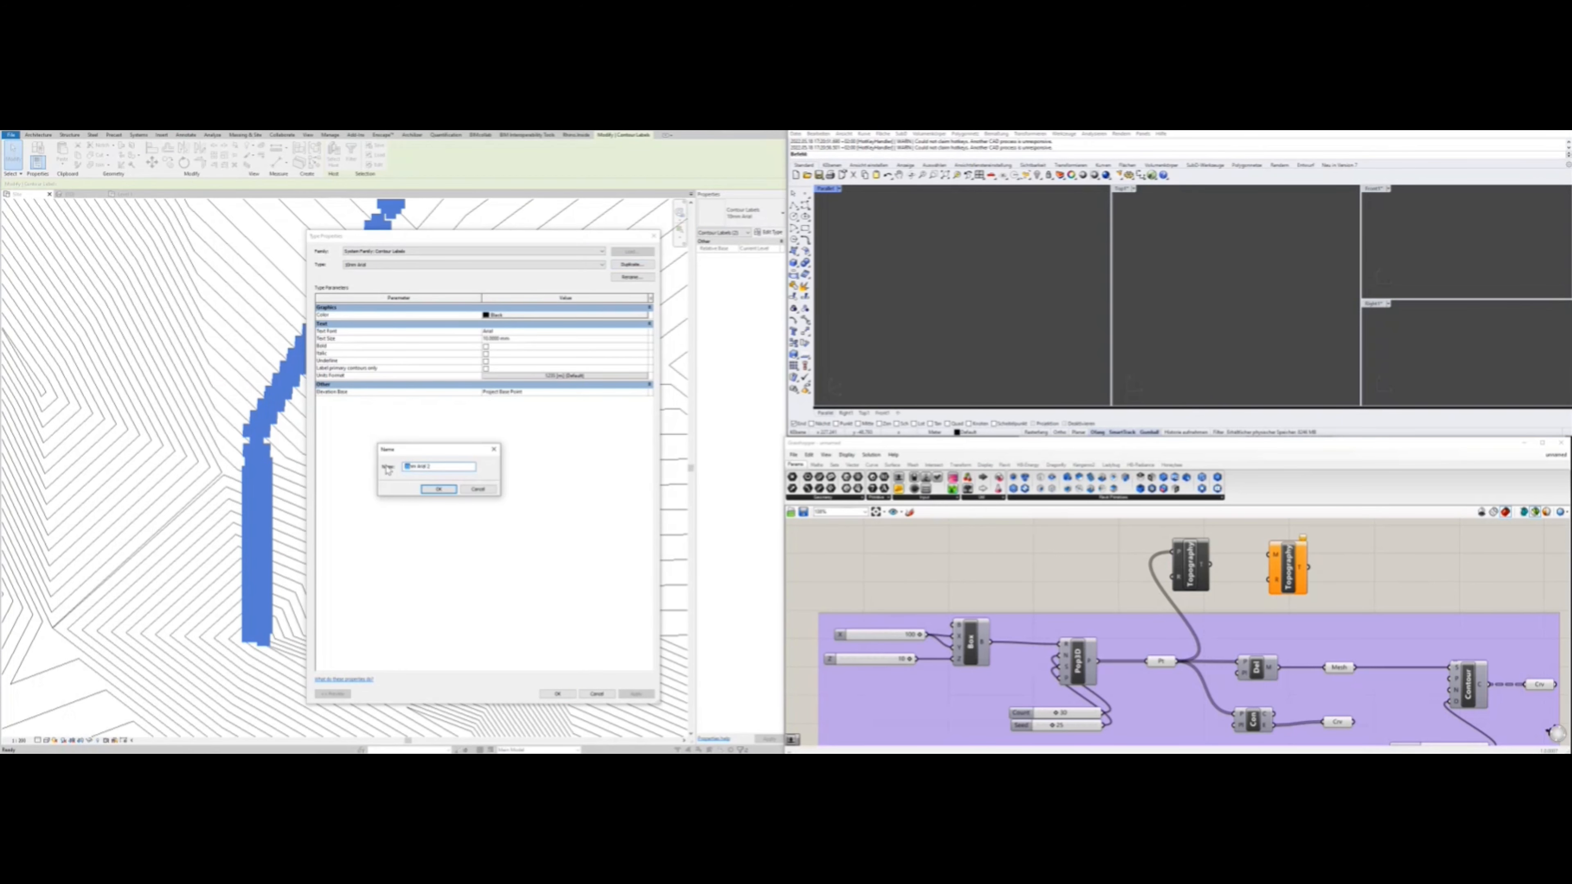
left_click(438, 488)
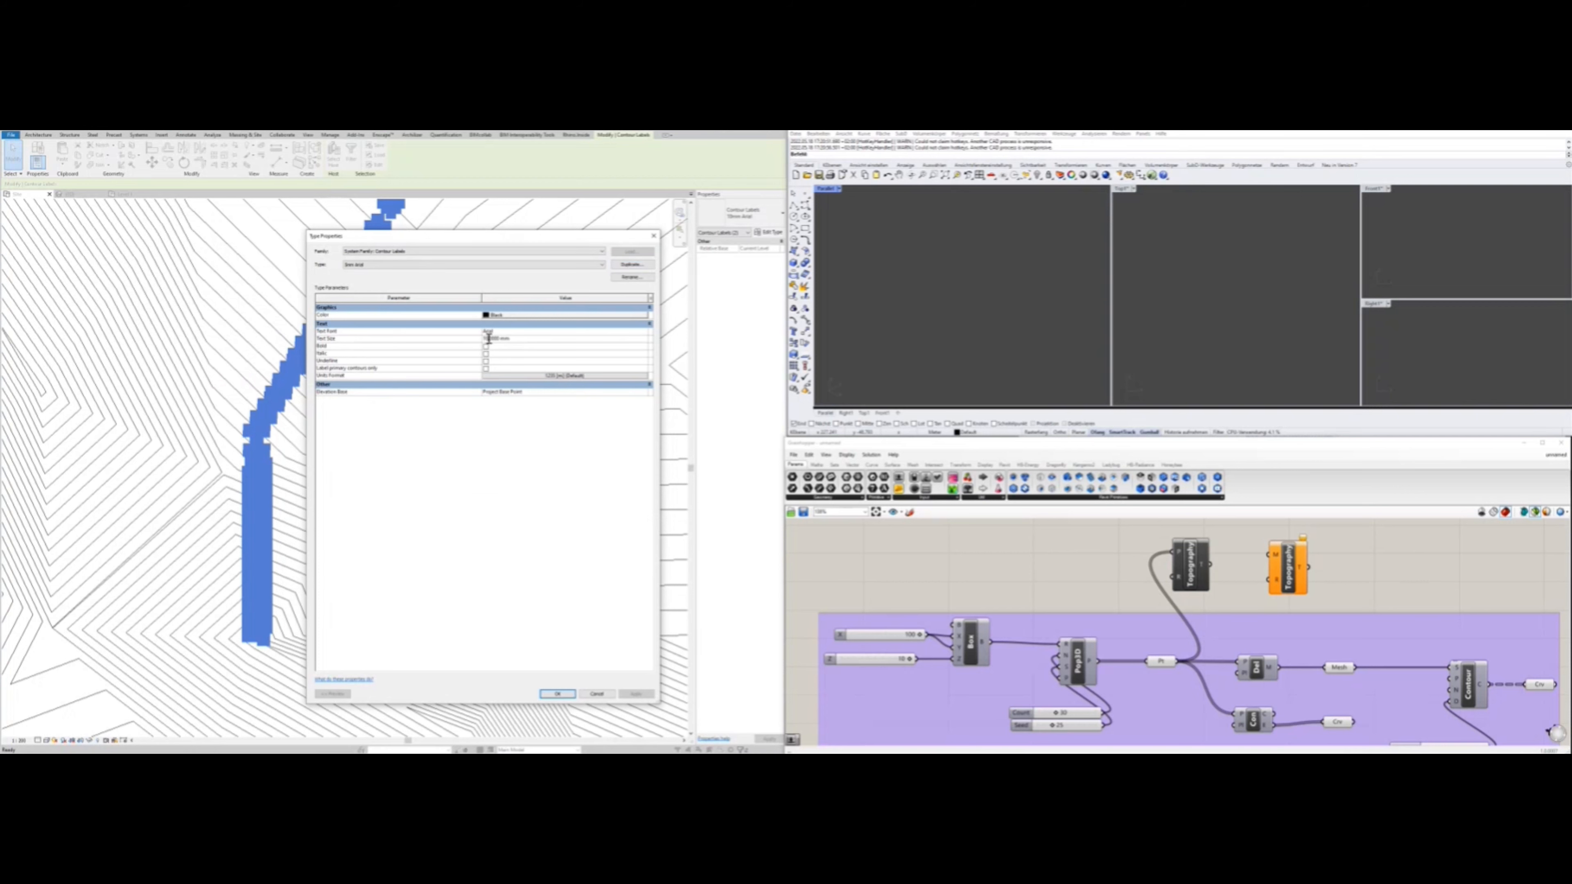
left_click(556, 693)
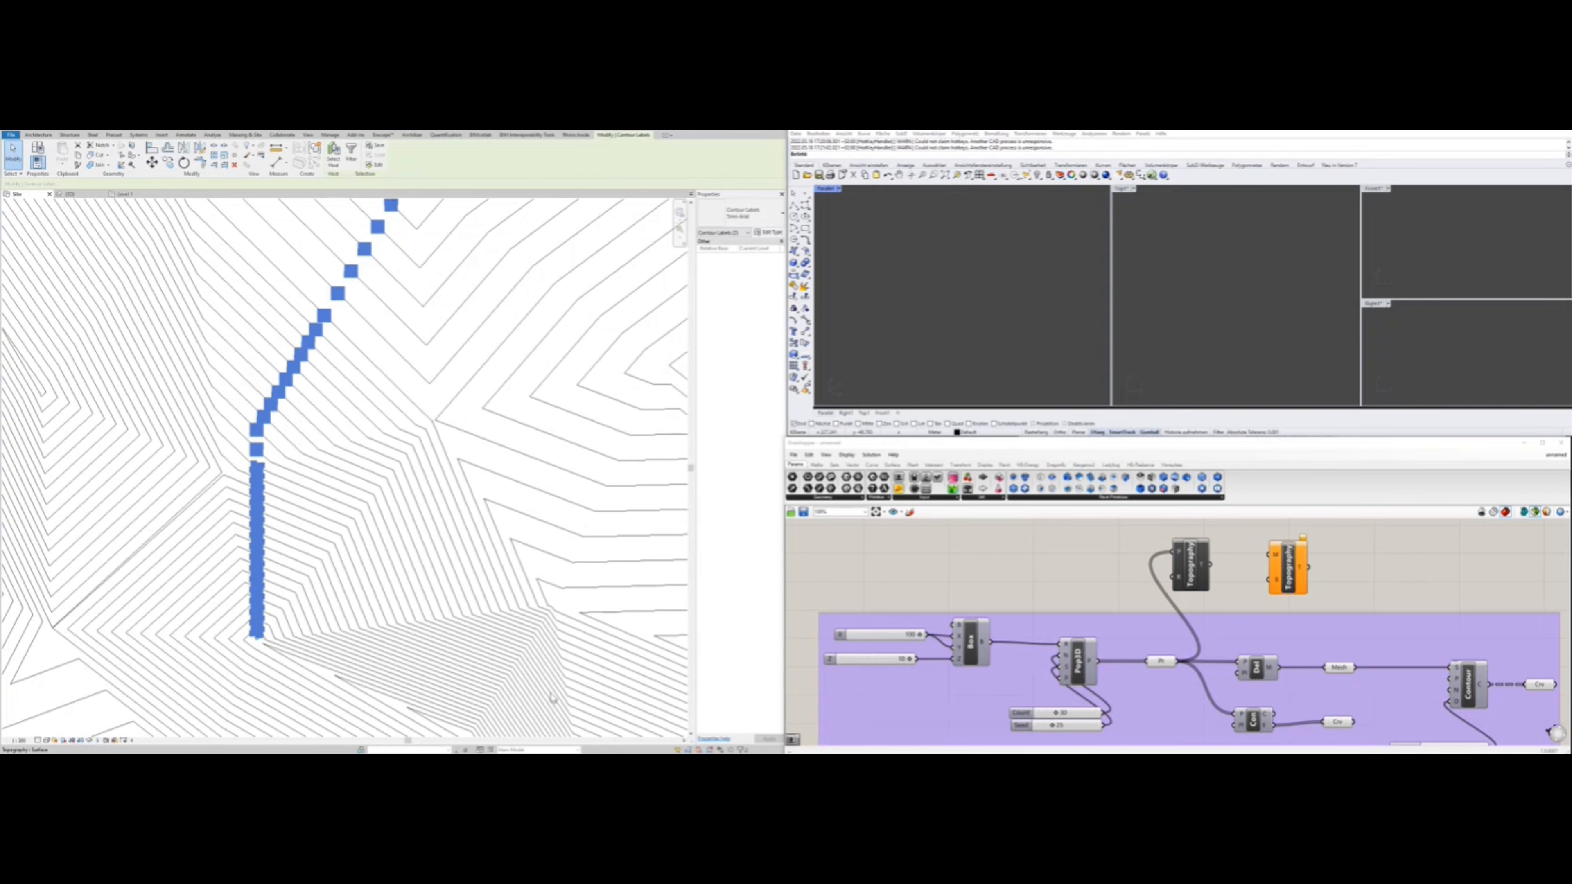
left_click(449, 520)
key("Escape")
Override the project units in the contour label type's units format and round the labels to one decimal place
scroll(401, 493, "down", 3)
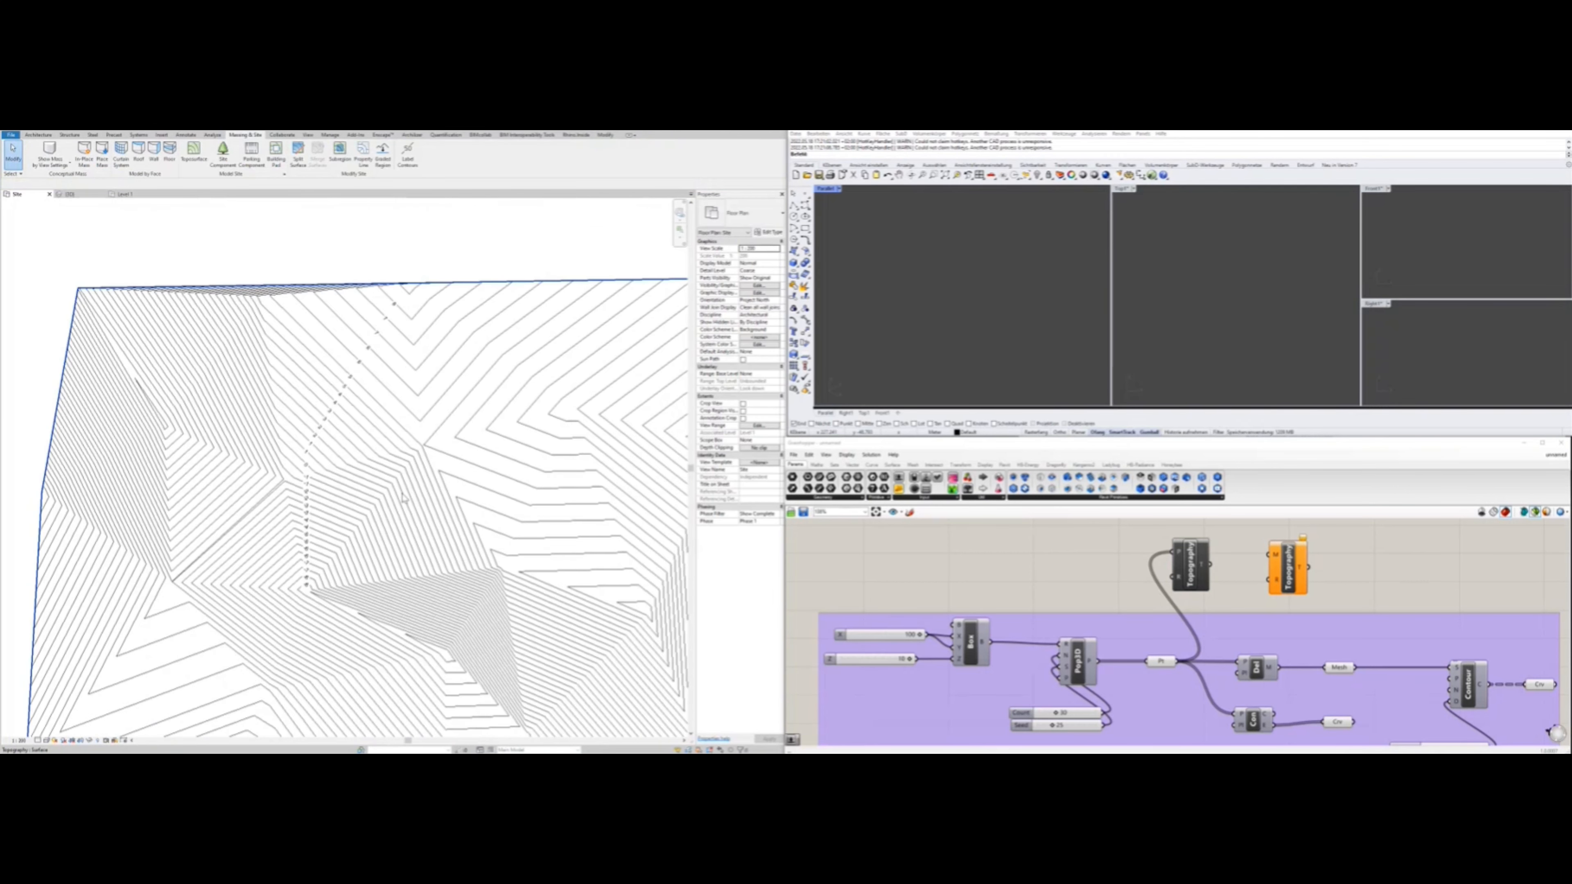
scroll(348, 291, "down", 2)
scroll(387, 442, "up", 5)
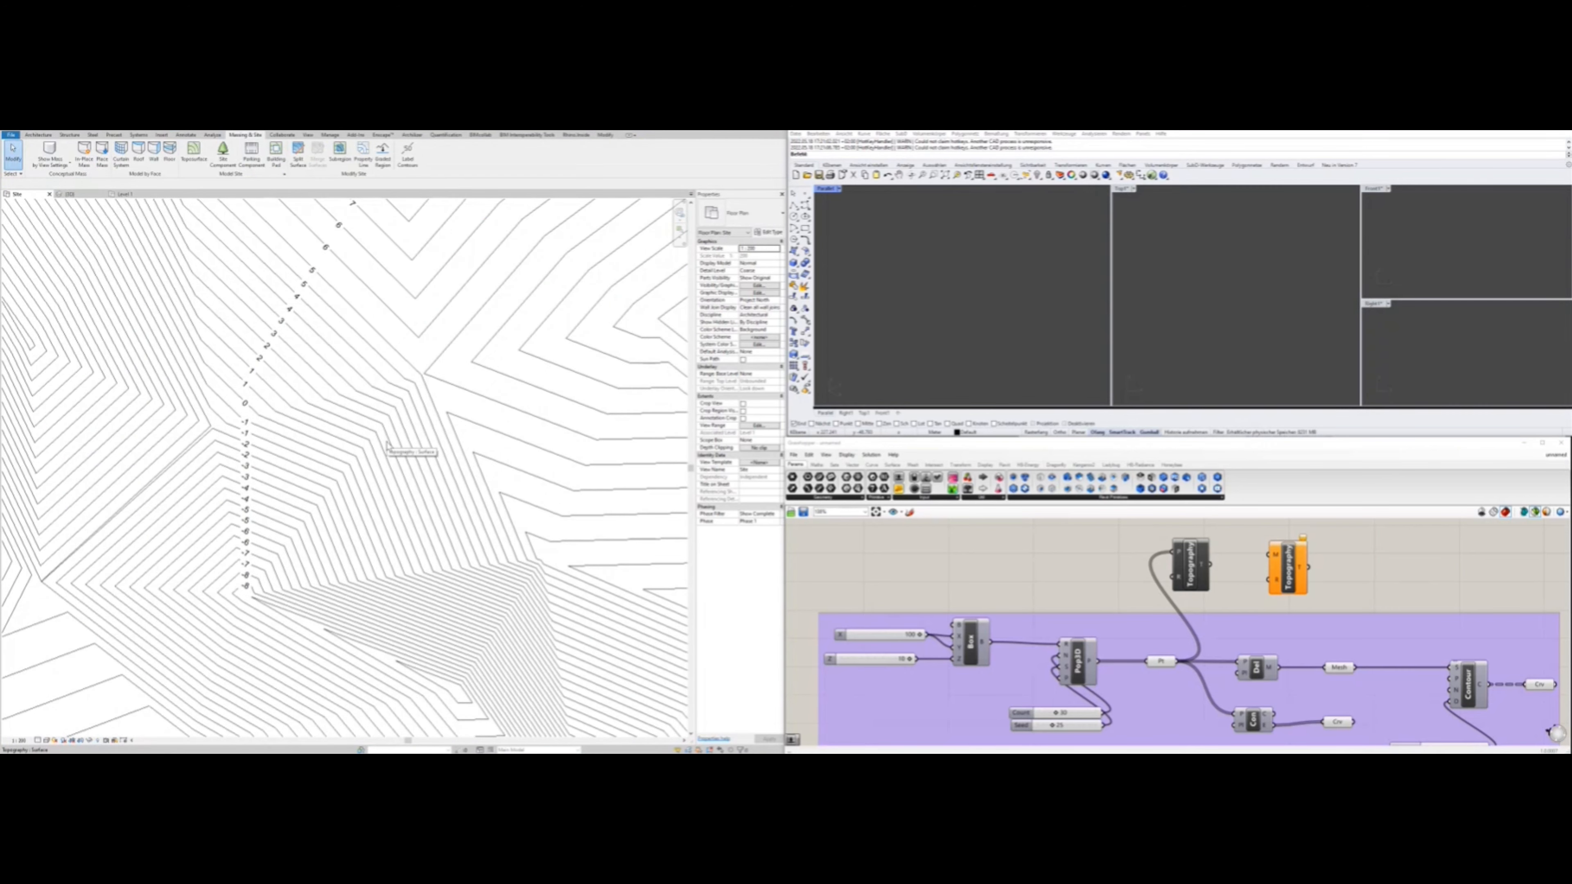
scroll(387, 443, "down", 2)
middle_click_drag(343, 271, 298, 370)
double_click(303, 358)
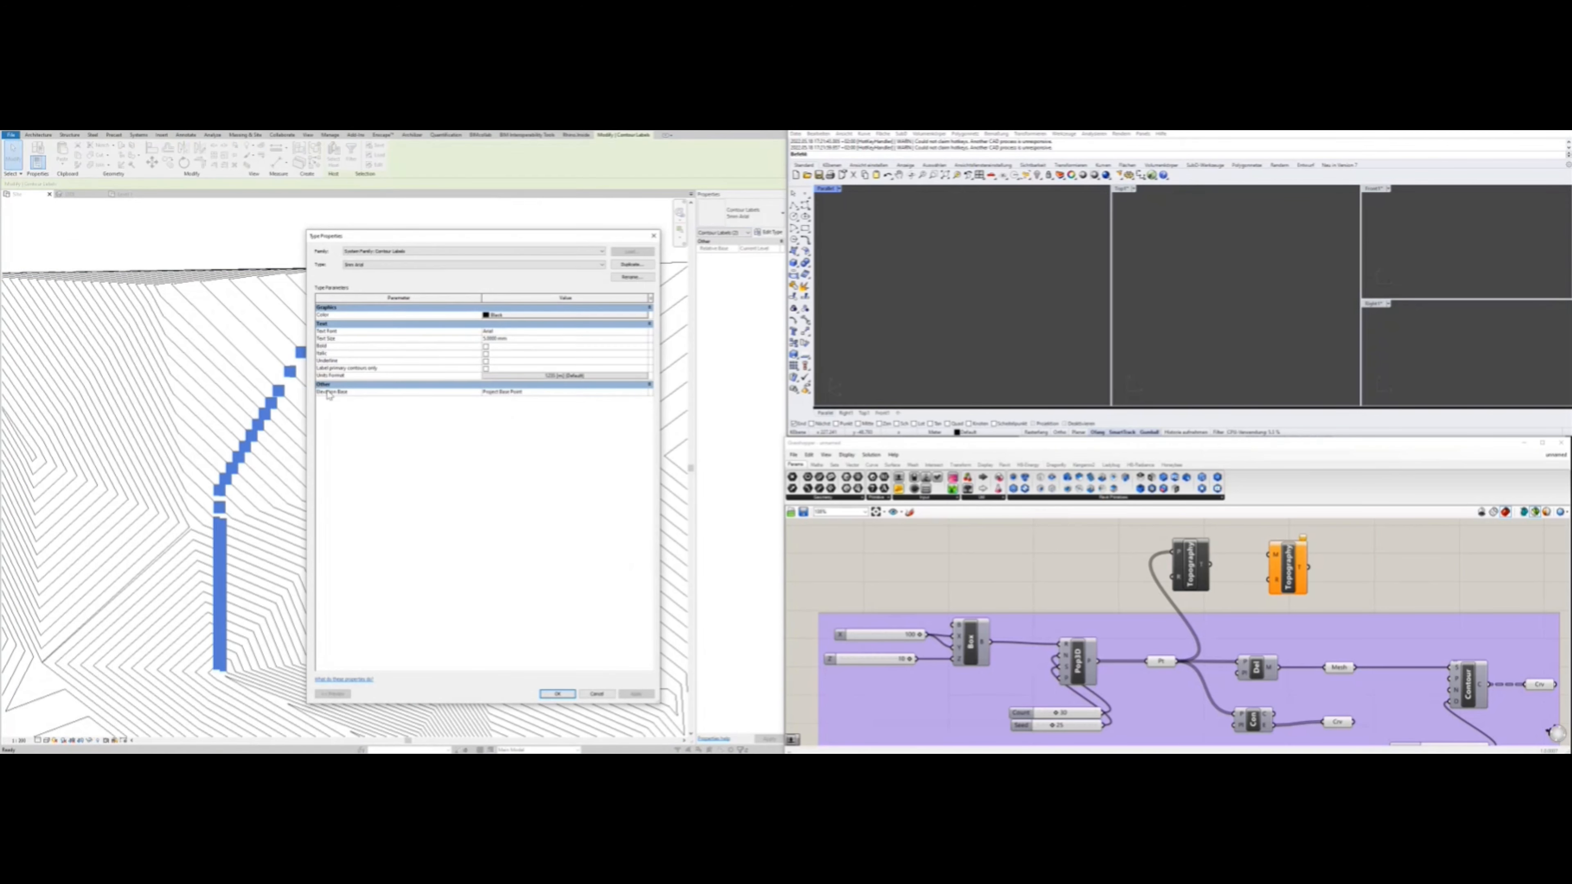
left_click(508, 376)
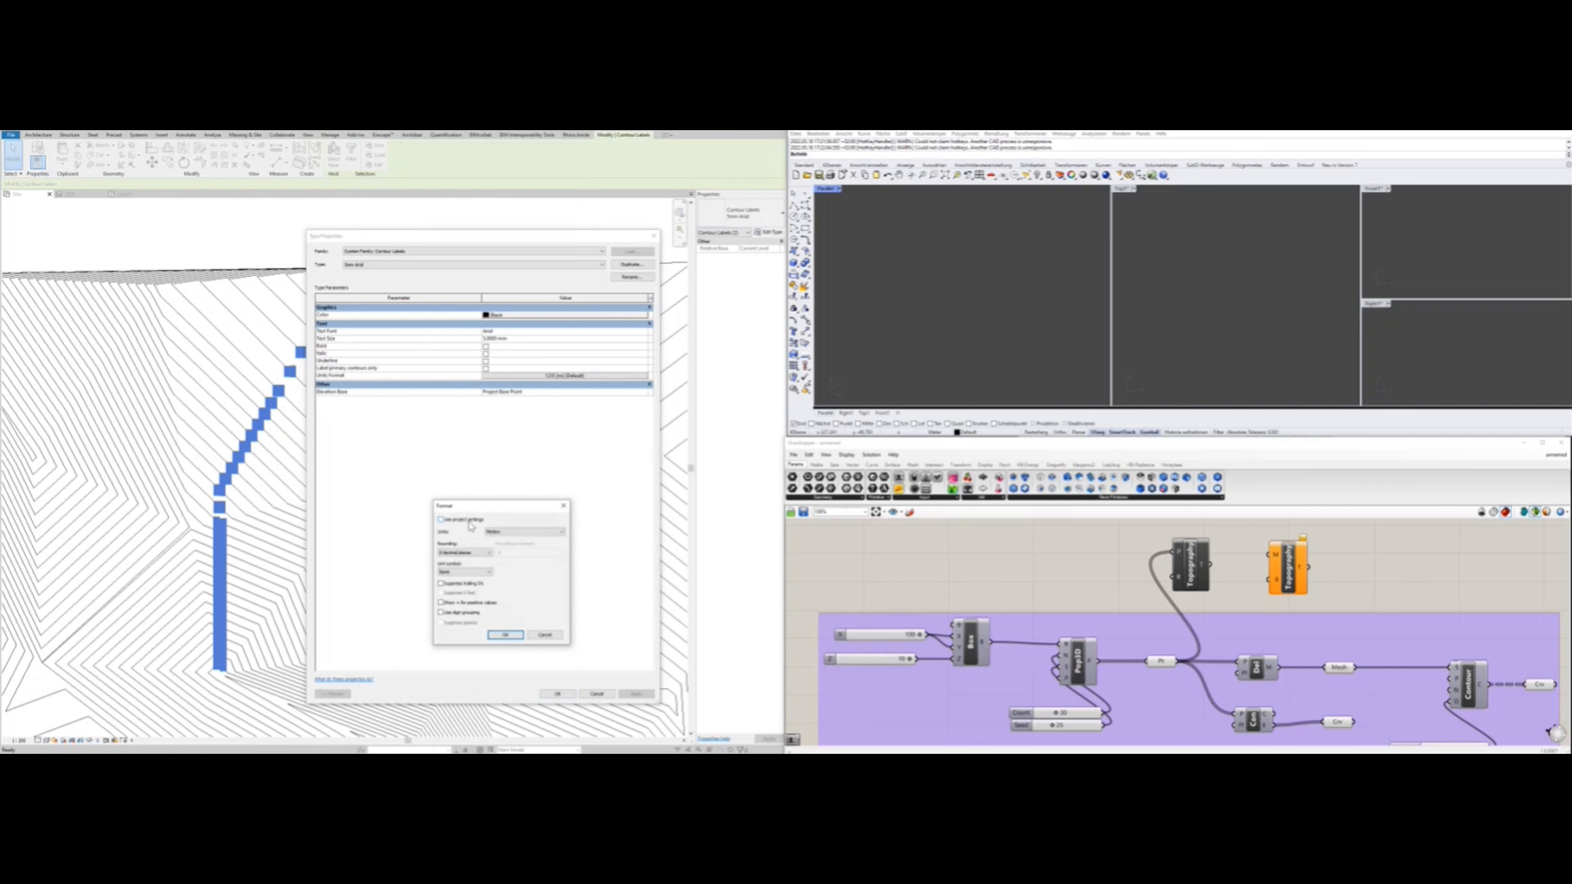
left_click(466, 553)
left_click(464, 582)
left_click(505, 635)
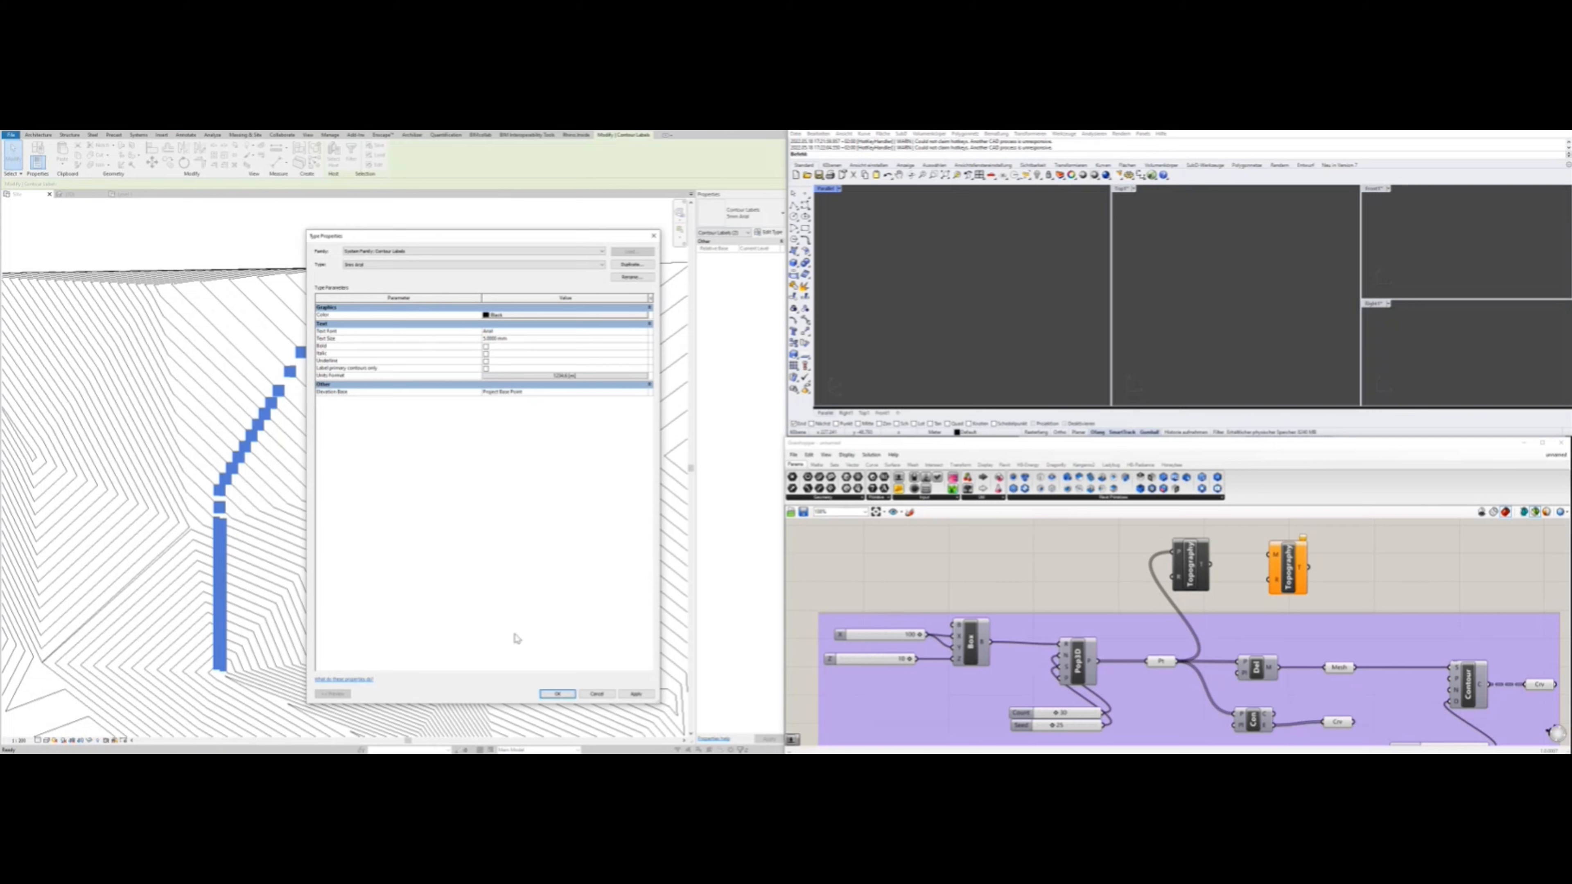
left_click(557, 693)
left_click(348, 251)
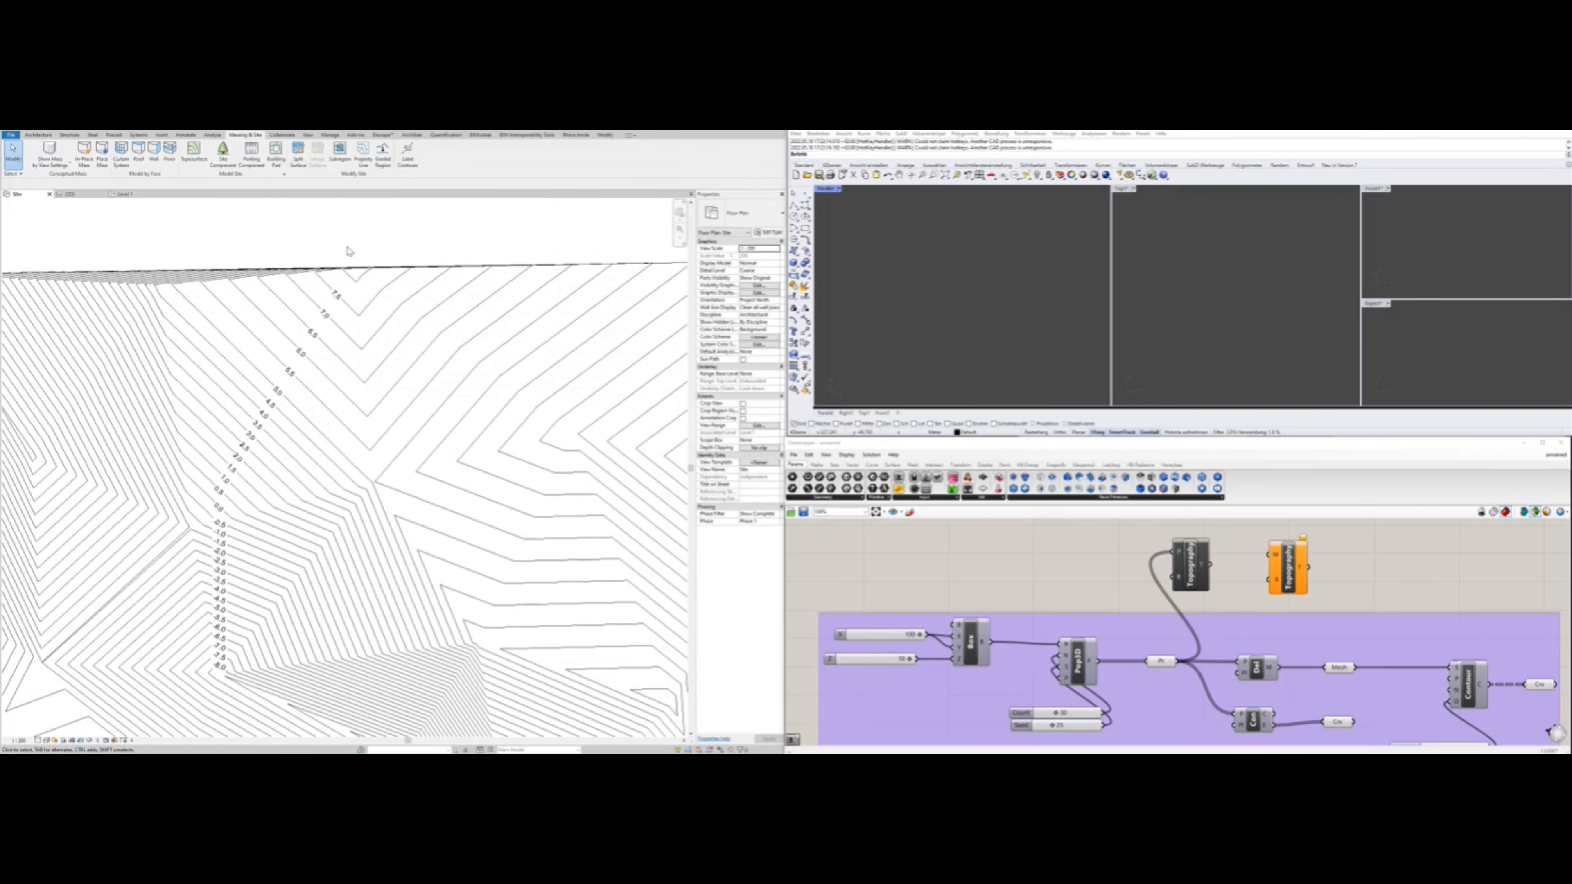
scroll(317, 501, "up", 1)
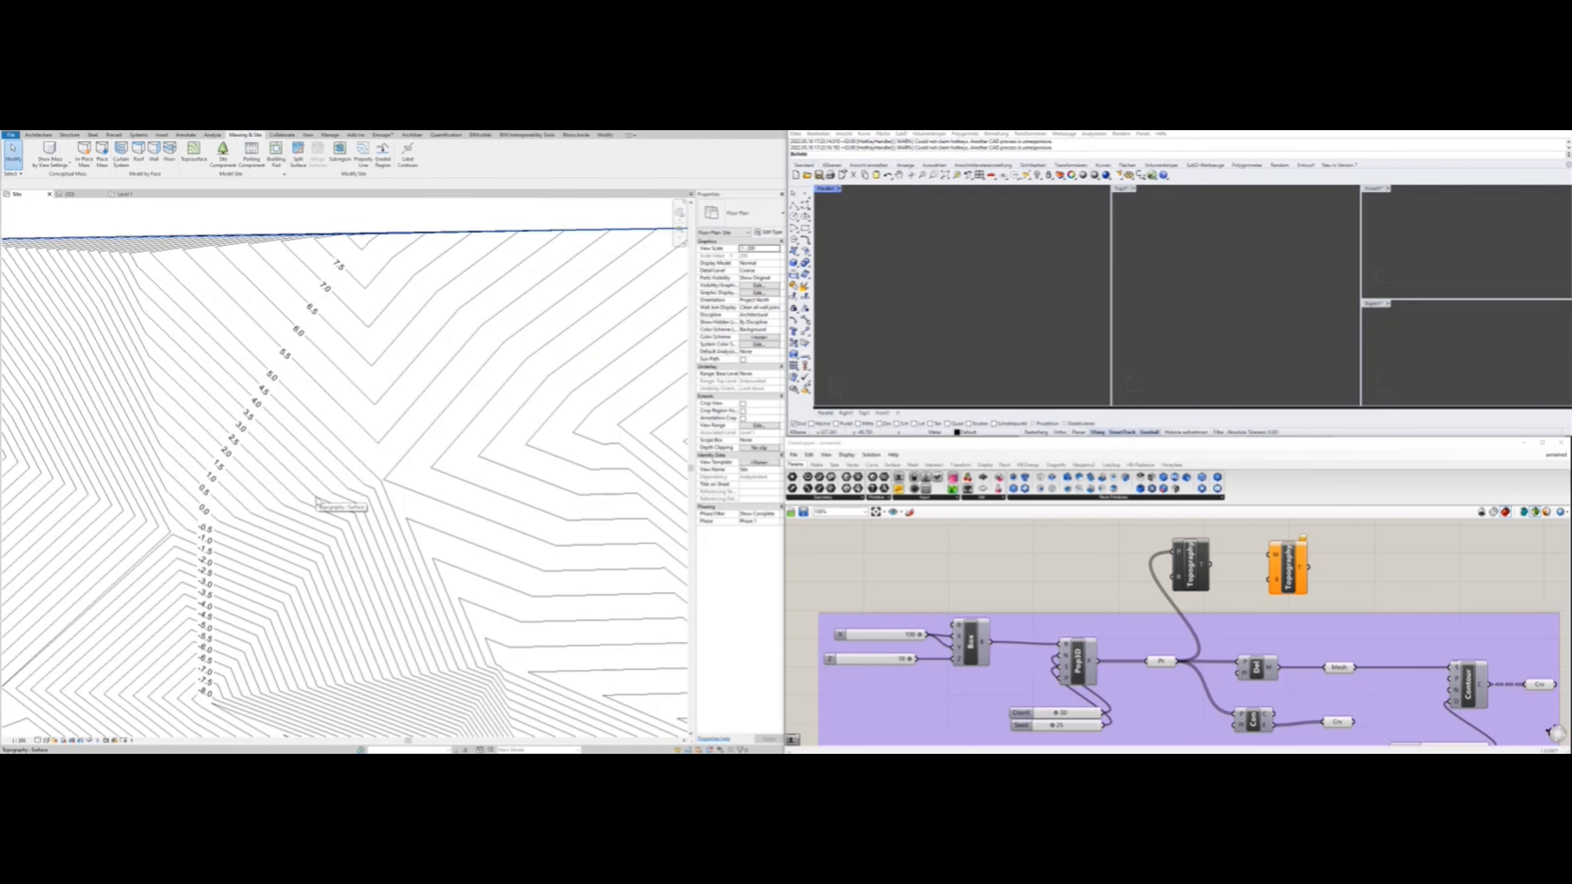
Return to the 3D view and disable the Add Topography (Points) component in Grasshopper
left_click(69, 194)
middle_click_drag(73, 200, 393, 421, "shift")
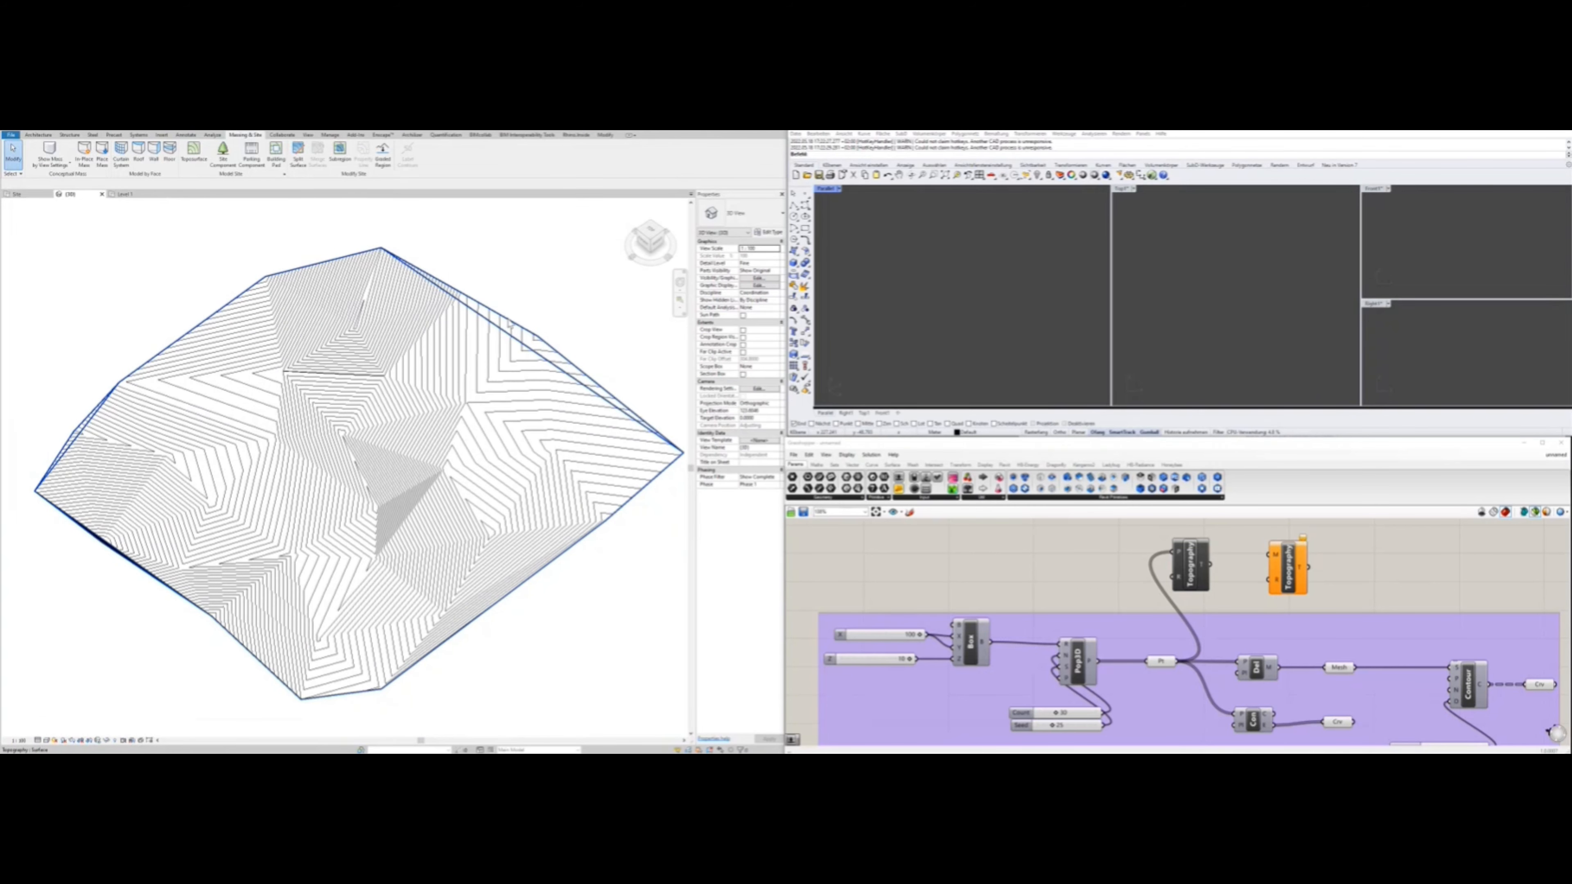
left_click(1191, 561)
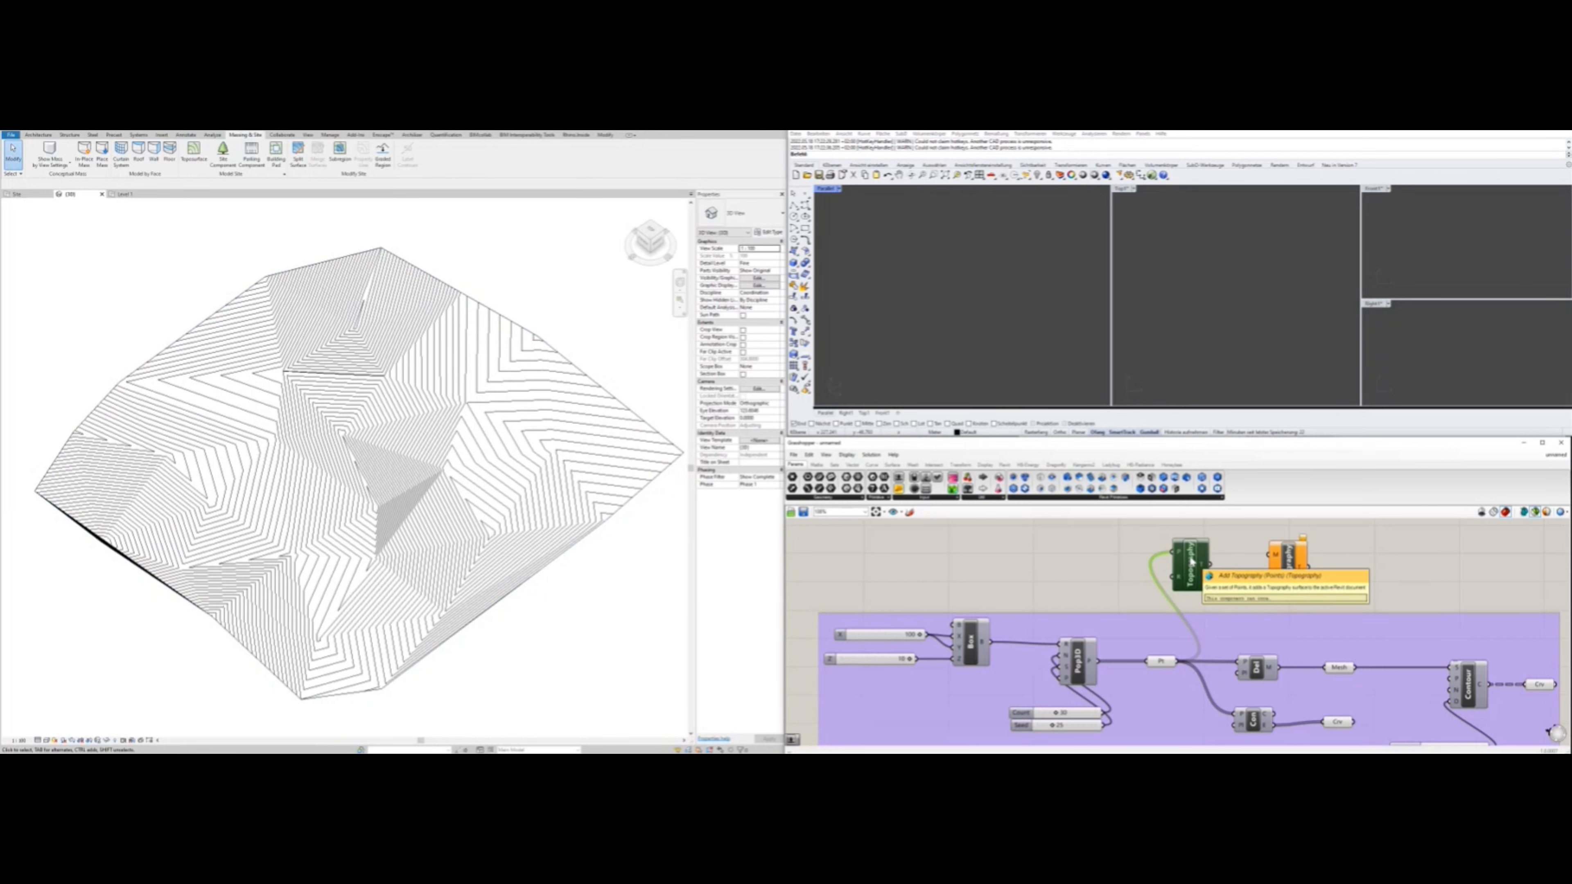
left_click(1091, 567)
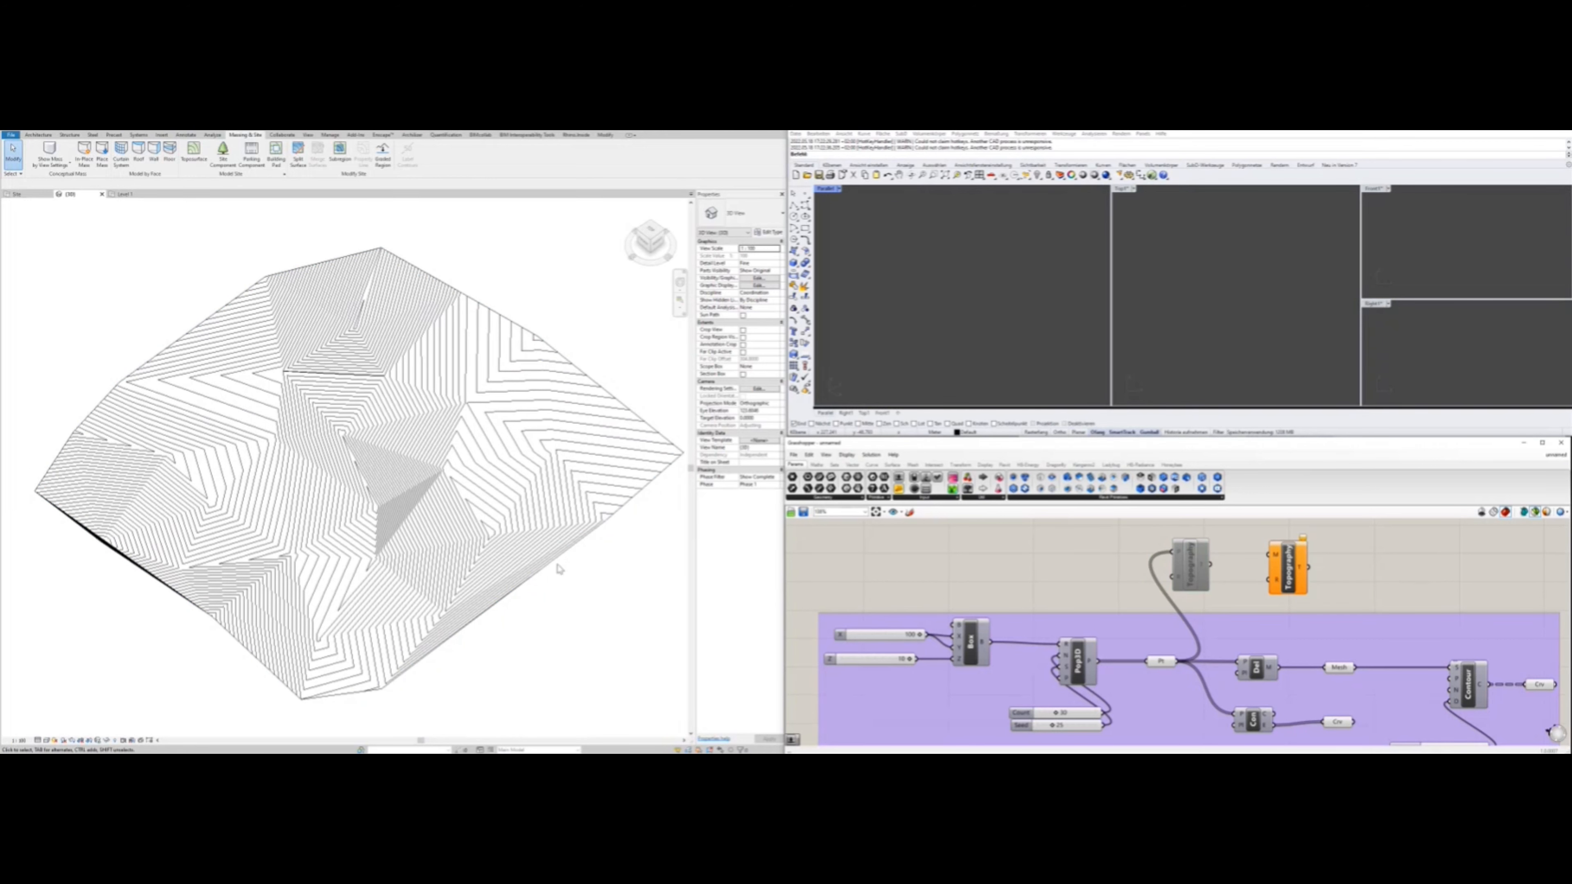
left_click(407, 476)
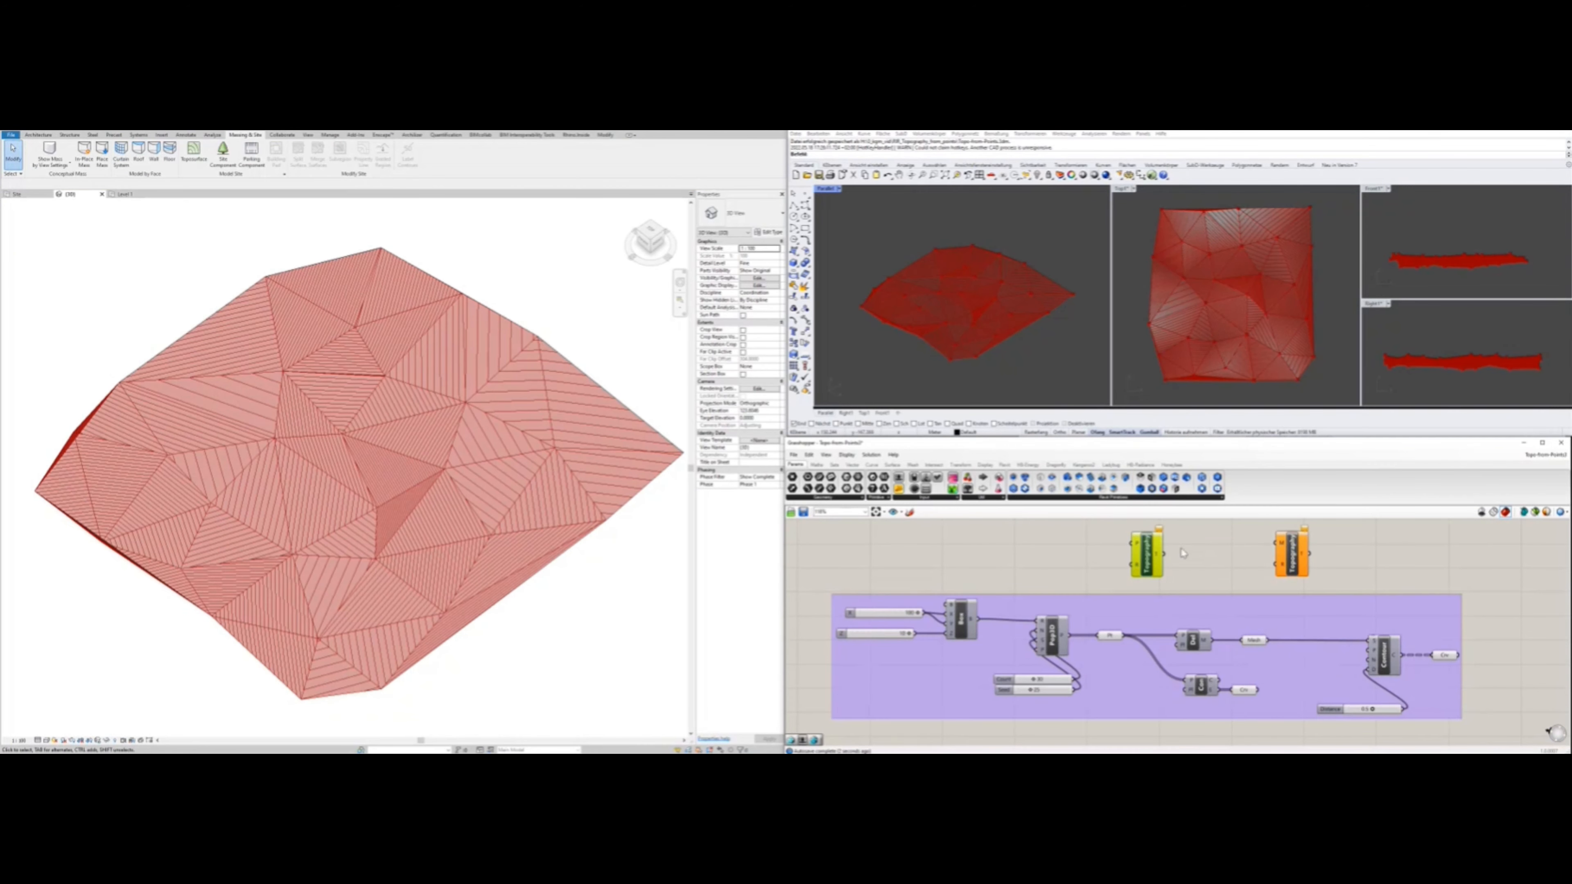
Connect the Delaunay component's mesh output to the input of the second Topography component, leaving the Points version unconnected
left_click(1294, 551)
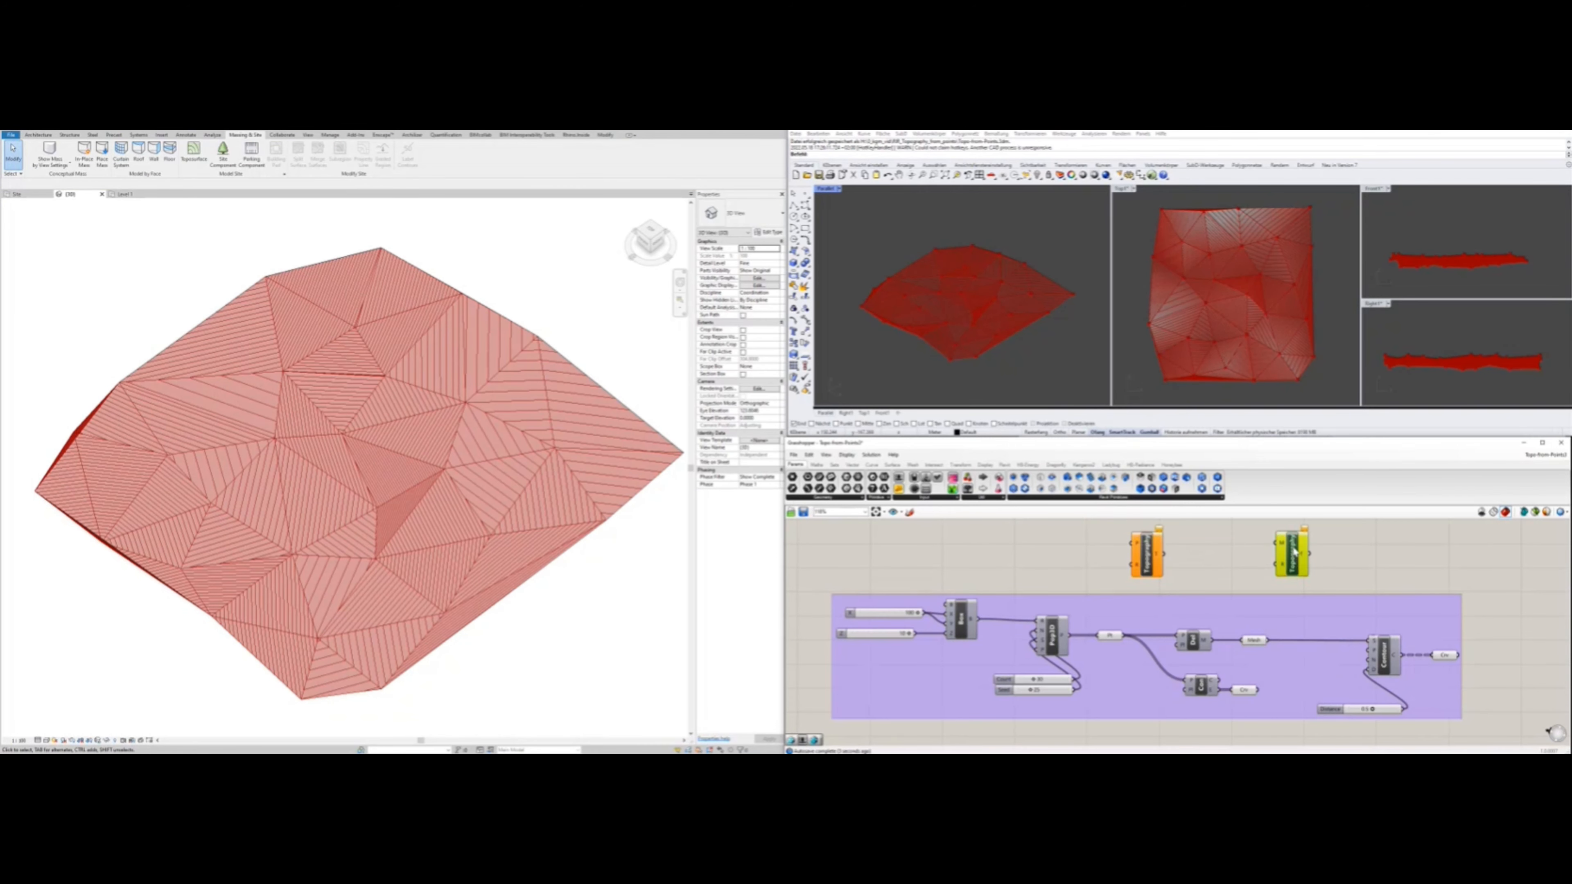
left_click_drag(1211, 640, 1275, 548)
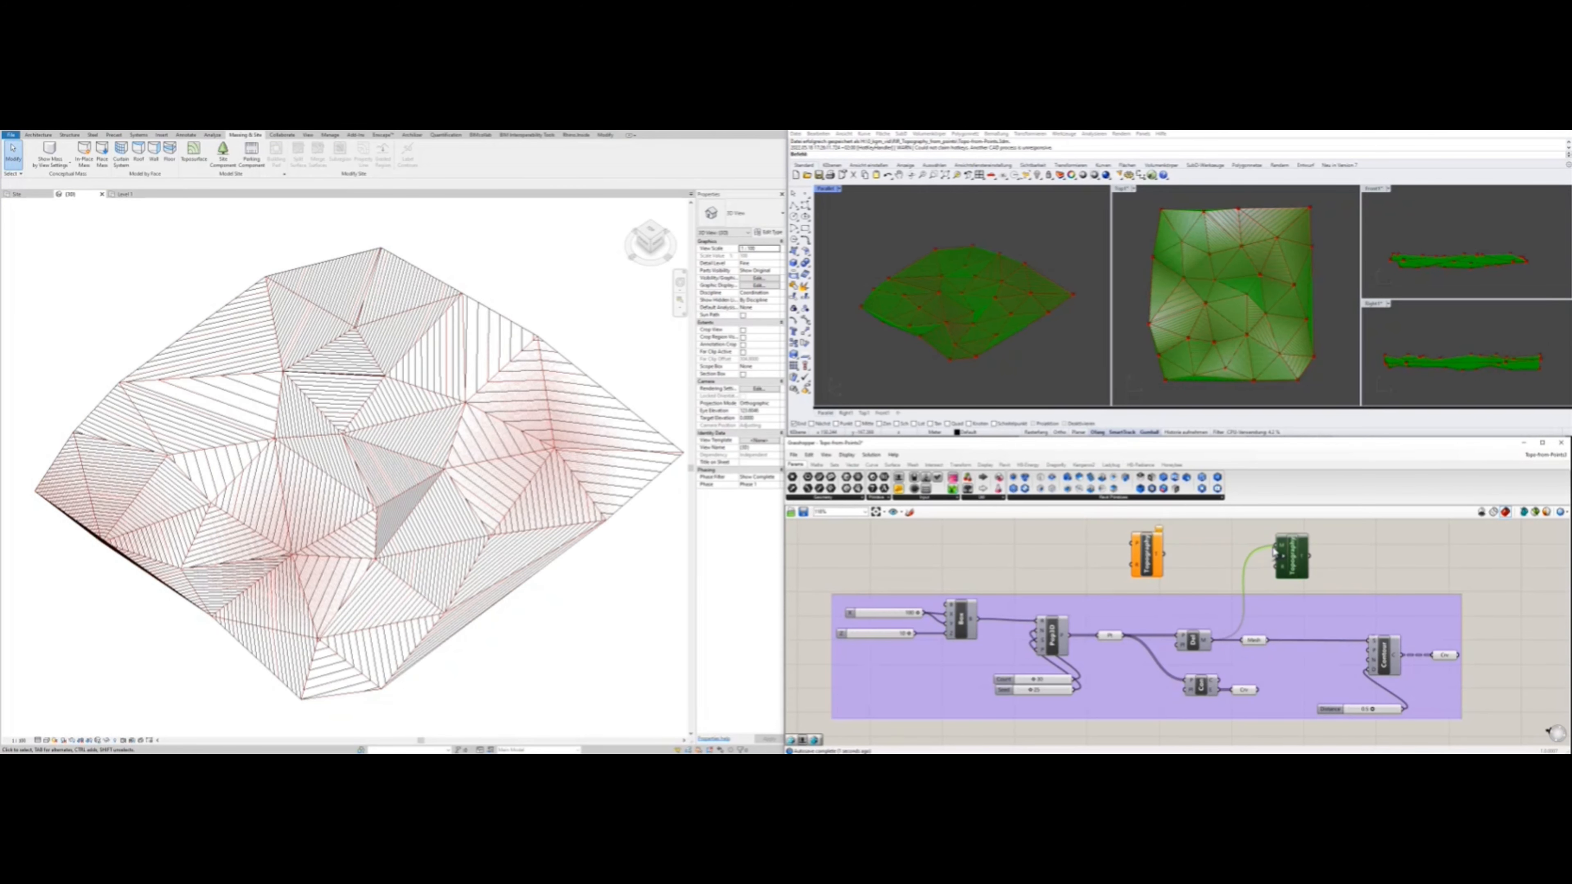
left_click(1343, 555)
left_click(1293, 558)
left_click(1326, 557)
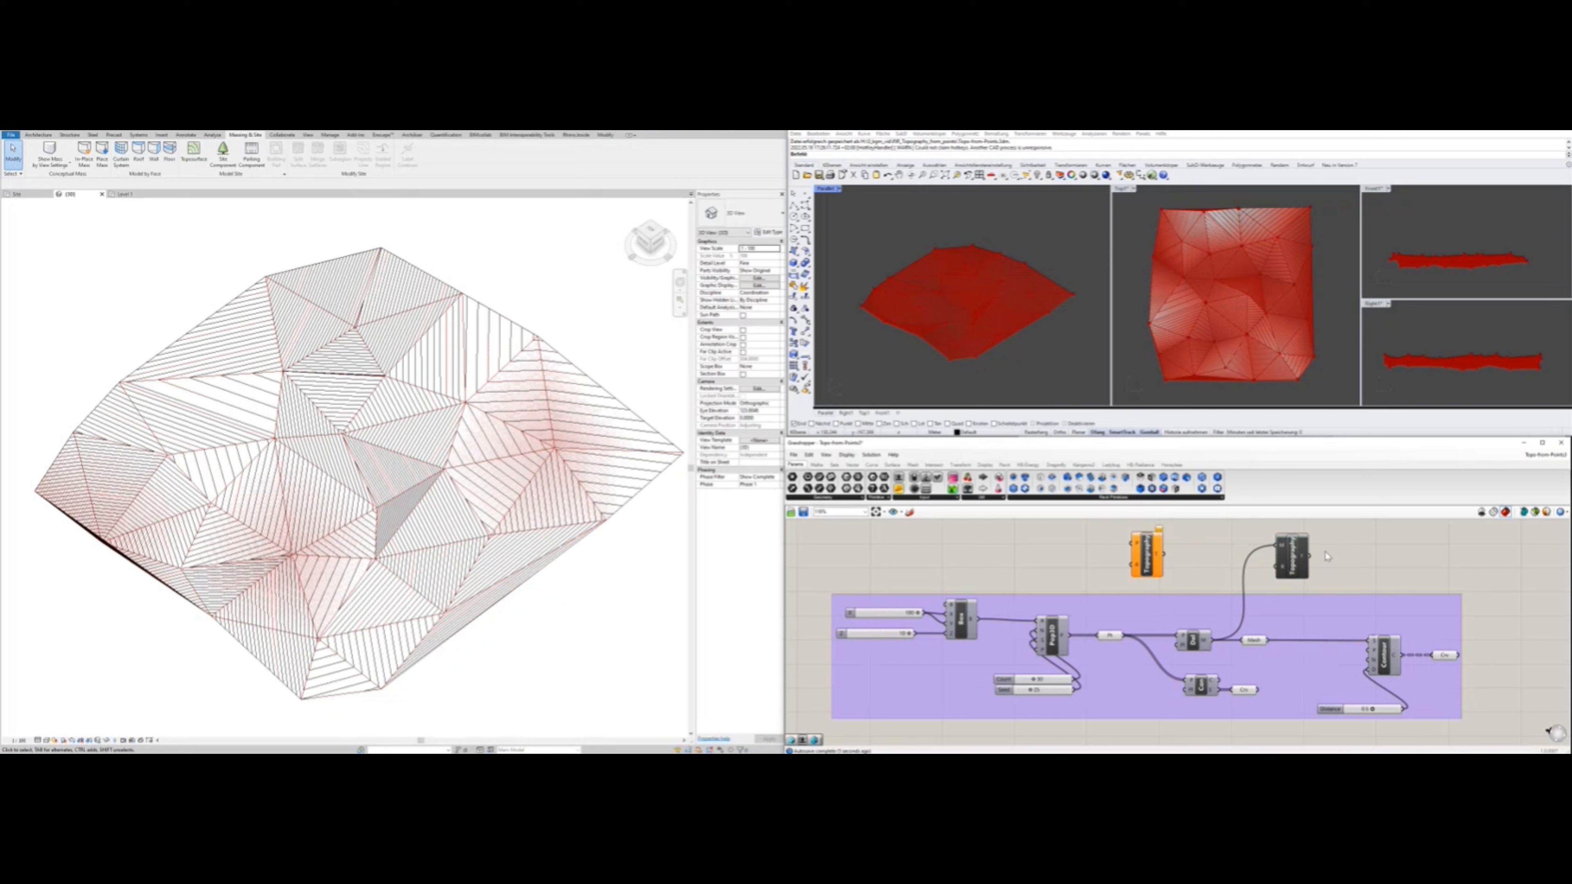
Examine the contour curves and the mesh-based topography in the Rhino preview and on the Revit surface
left_click(1440, 658)
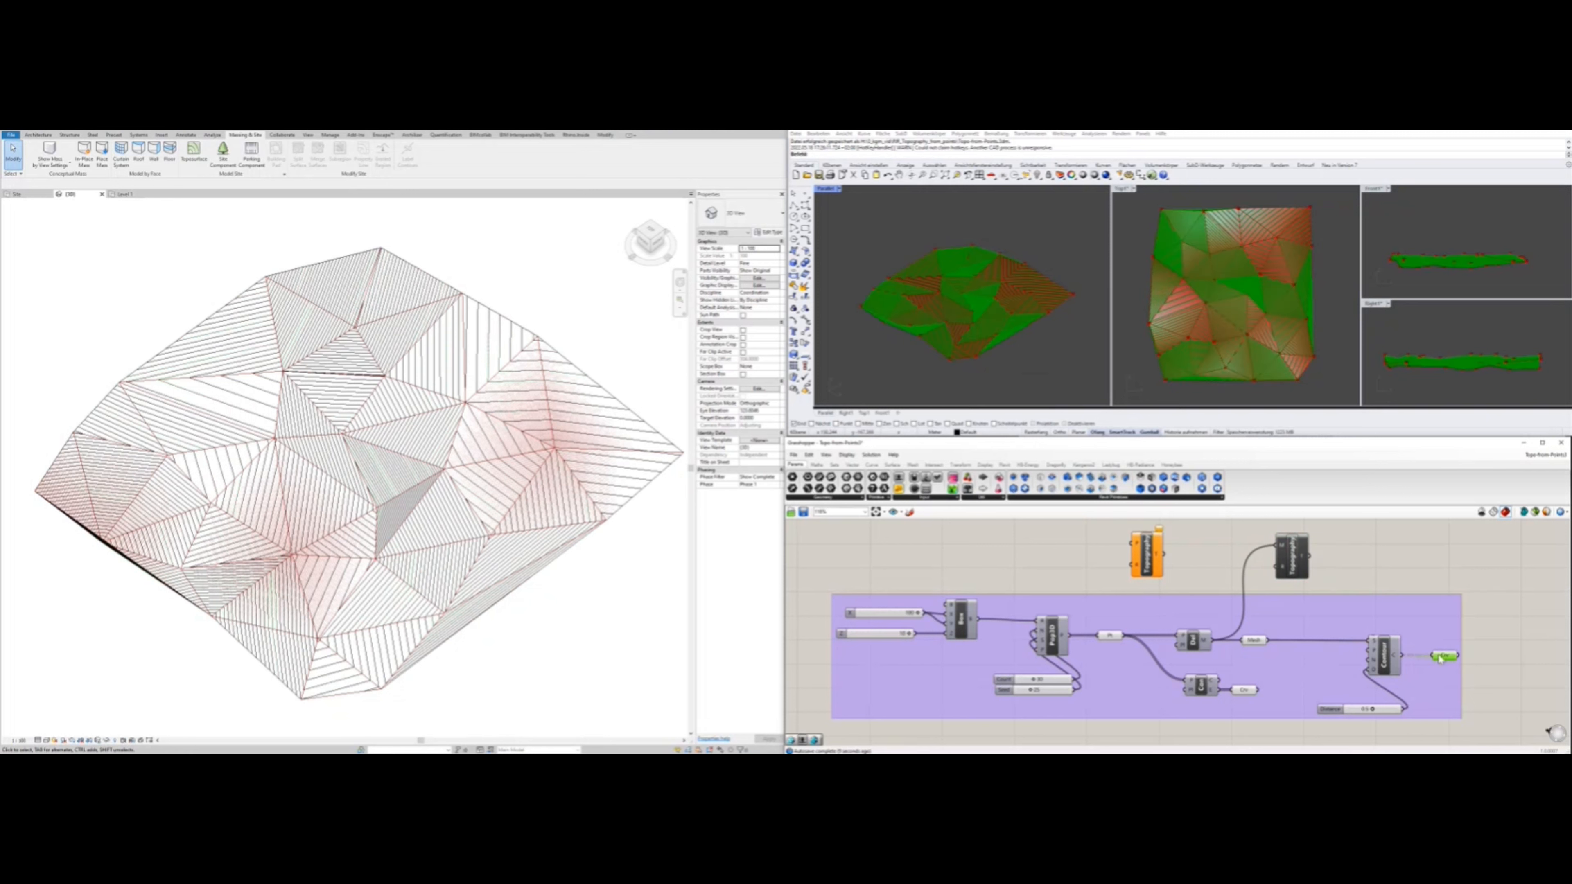
scroll(968, 286, "up", 4)
left_click(1293, 560)
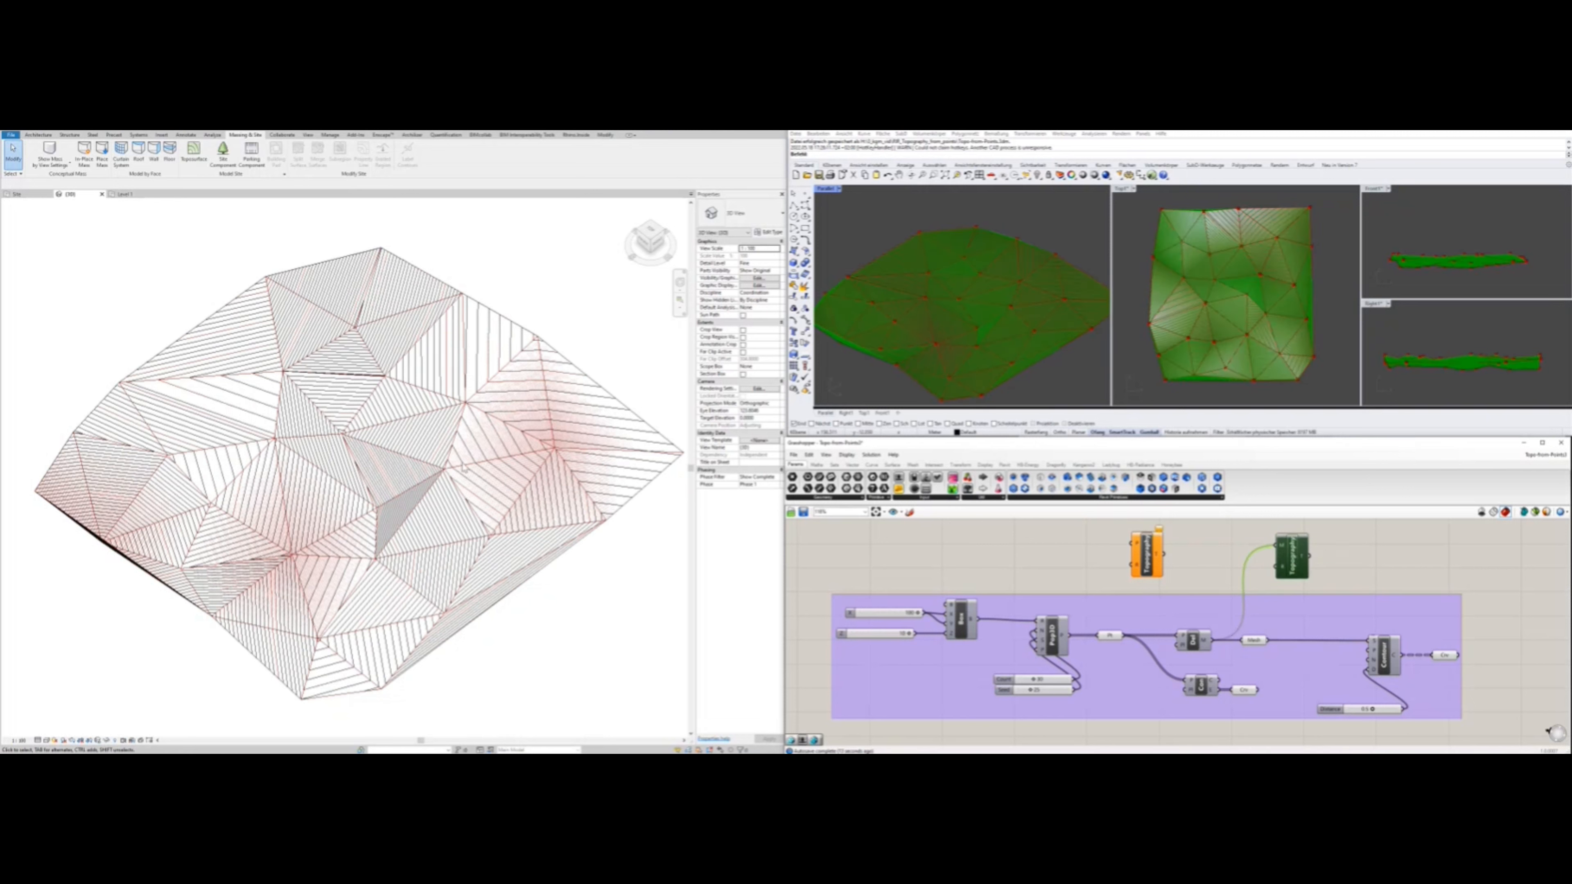
left_click(559, 359)
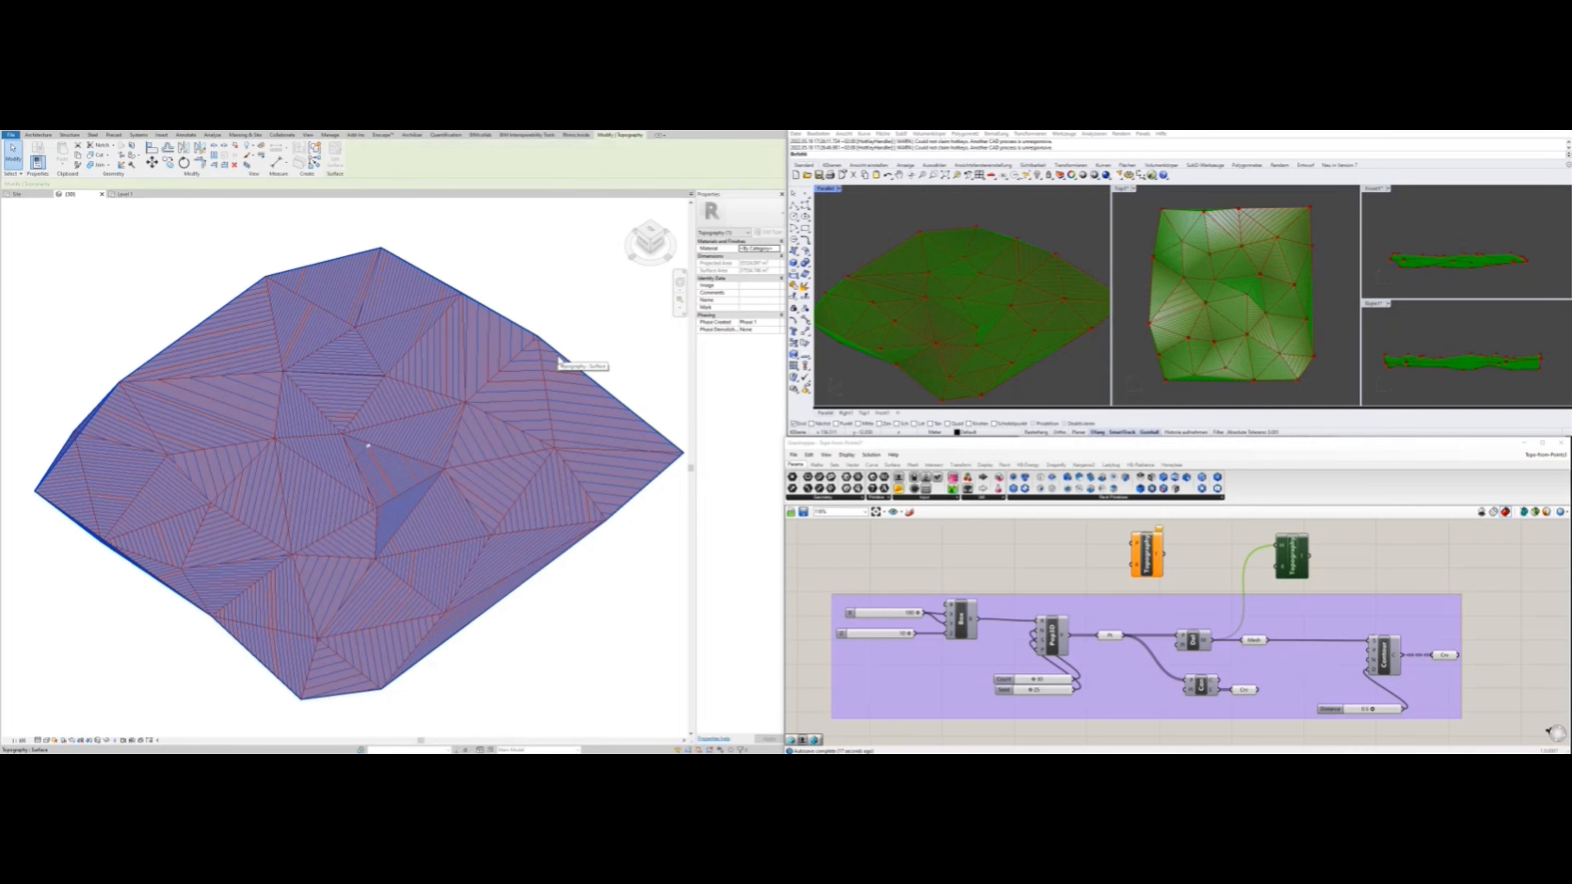
left_click(575, 327)
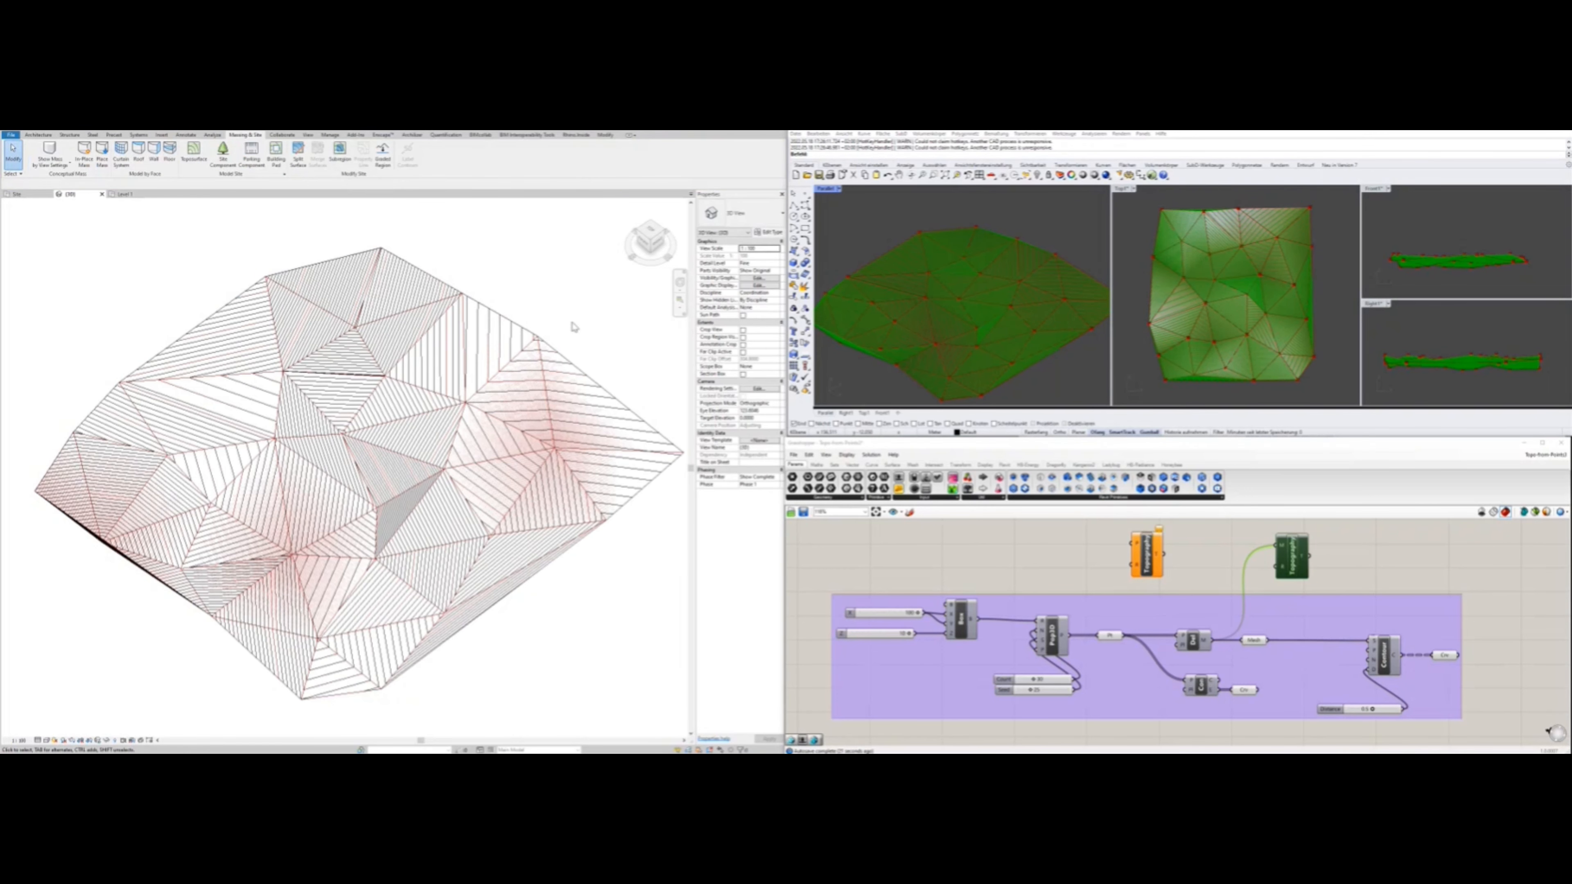
scroll(379, 457, "down", 1)
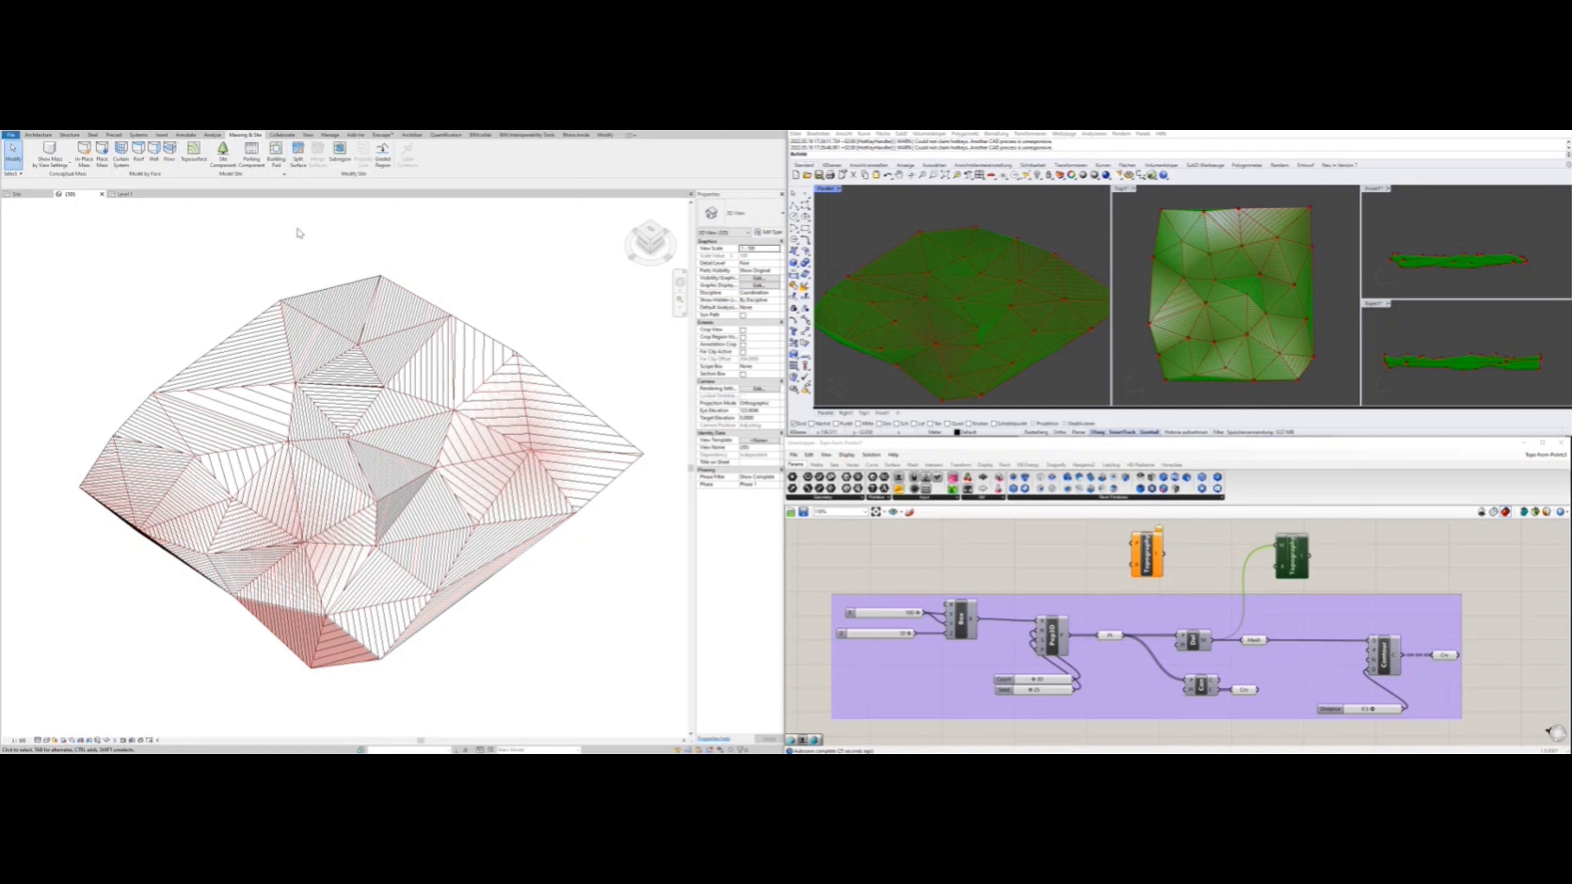
left_click(304, 295)
left_click(234, 243)
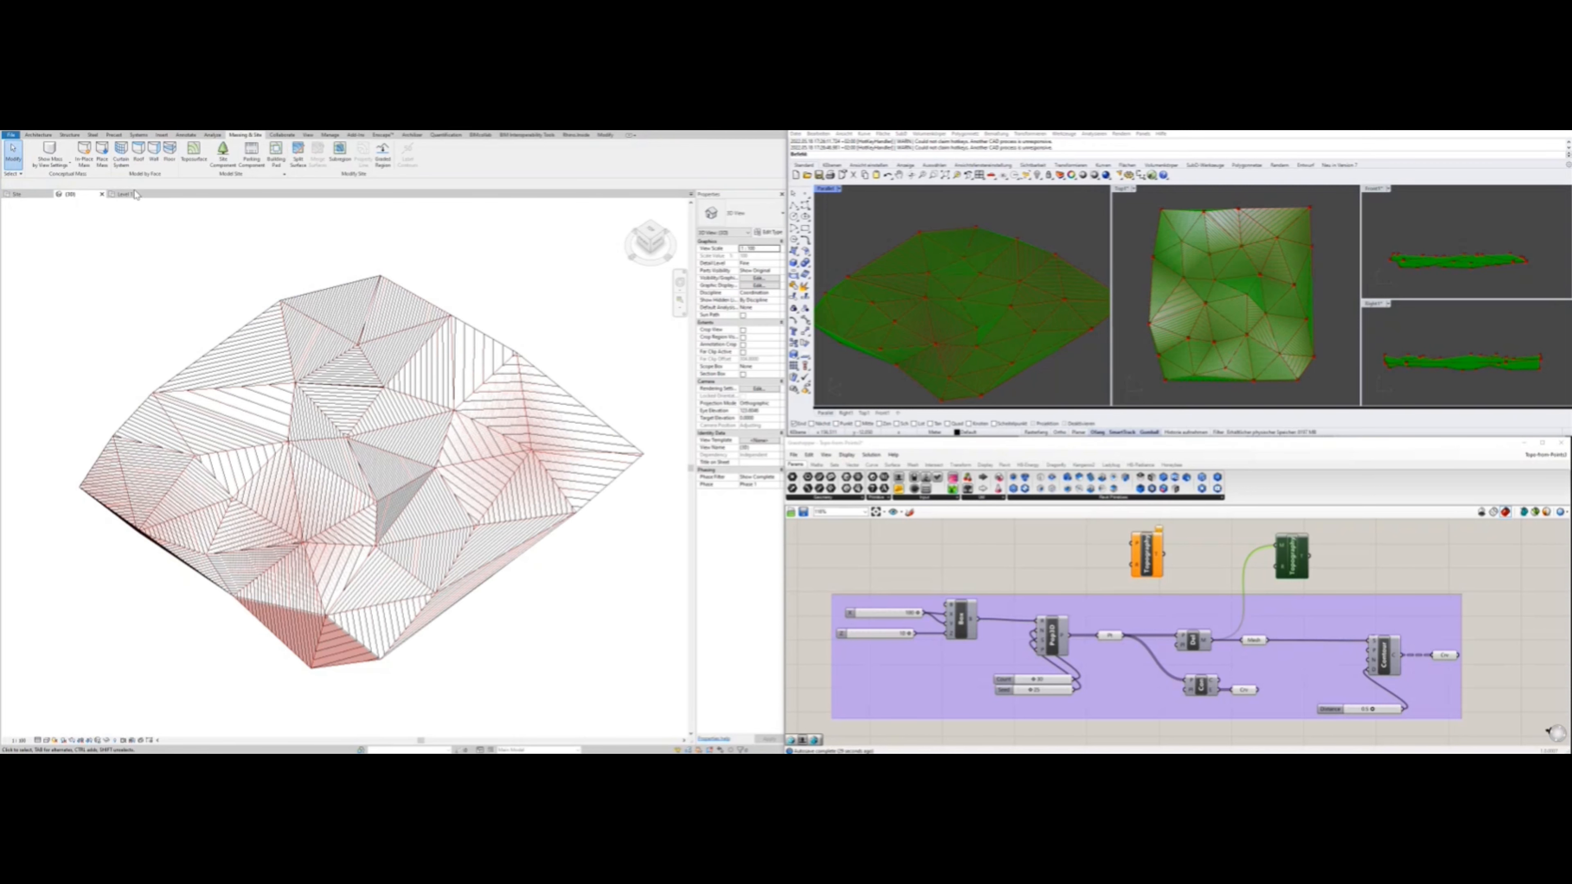
Switch to the Site floor plan, turn off the Grasshopper geometry preview, and frame the mesh-based topography
left_click(32, 196)
left_click(1112, 539)
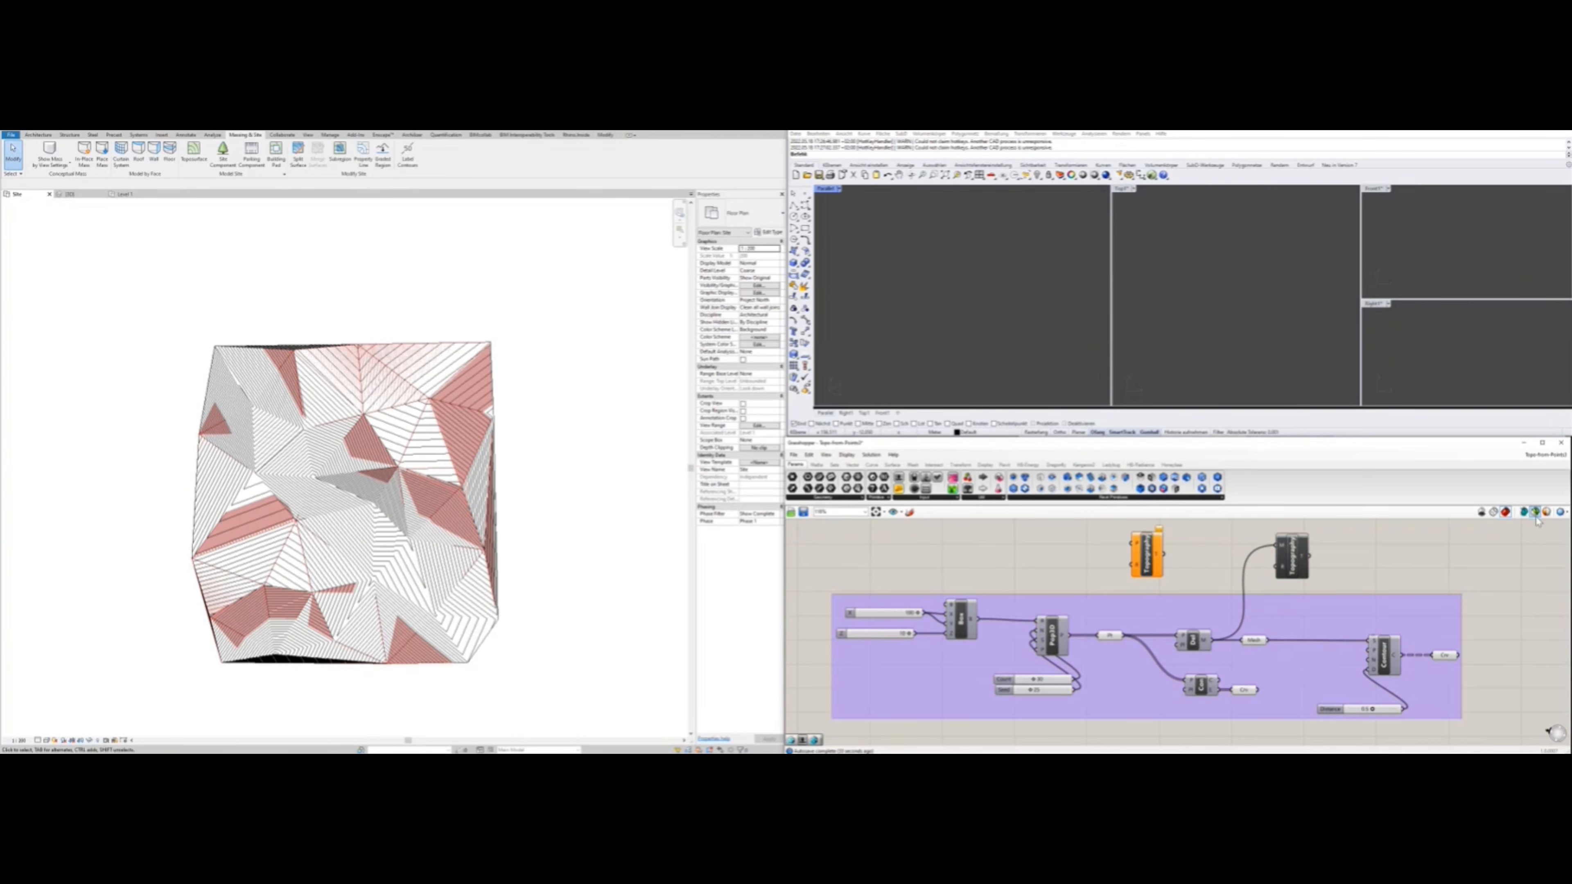
scroll(331, 505, "up", 3)
scroll(397, 396, "down", 2)
scroll(403, 459, "up", 2)
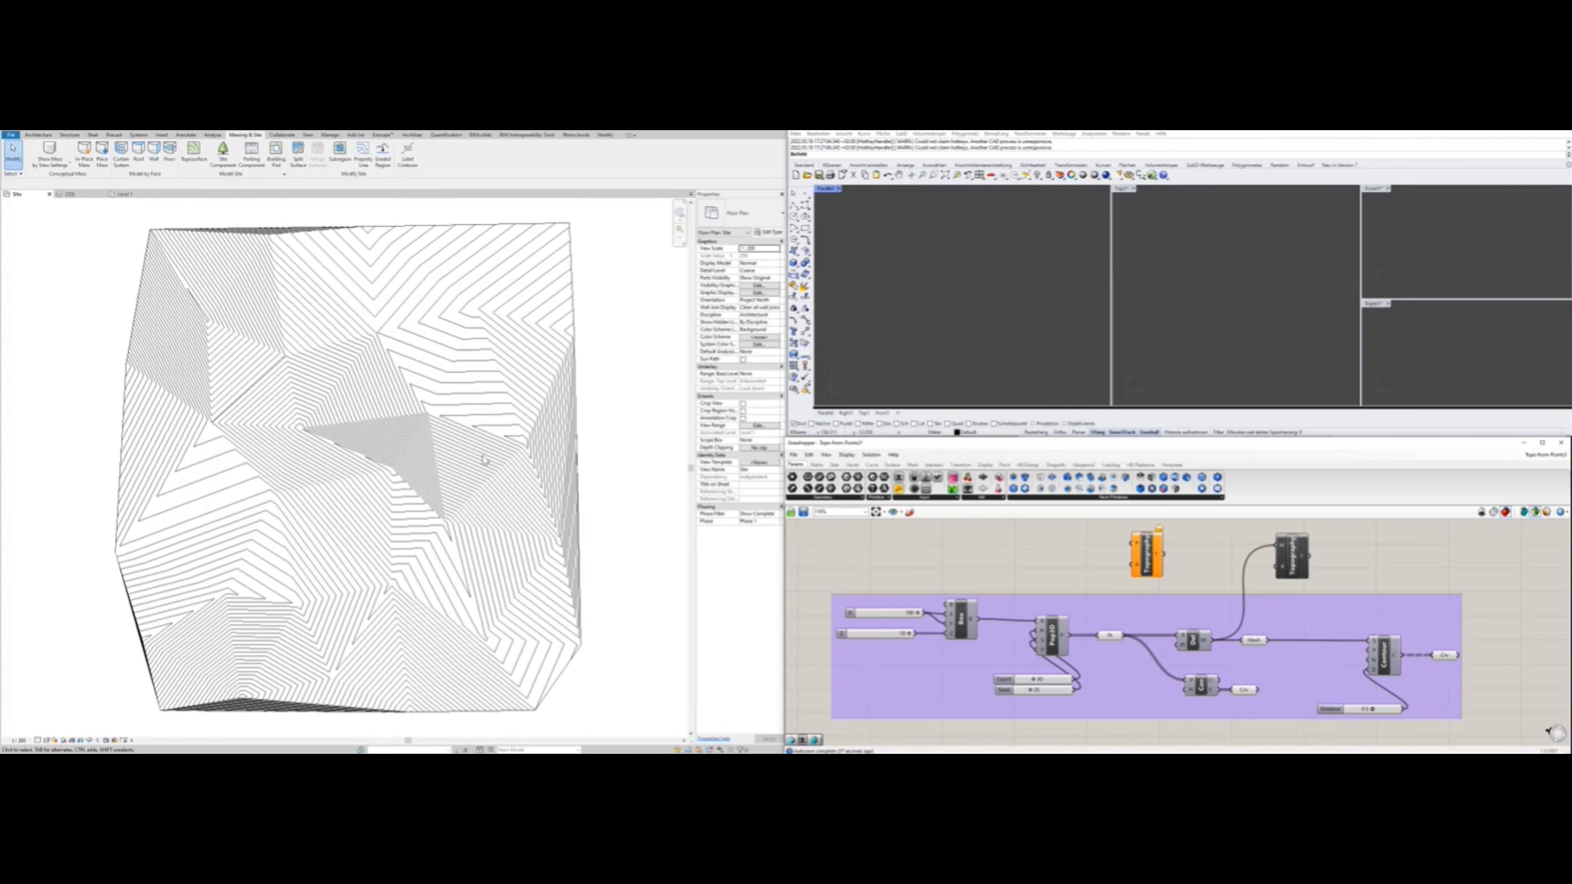